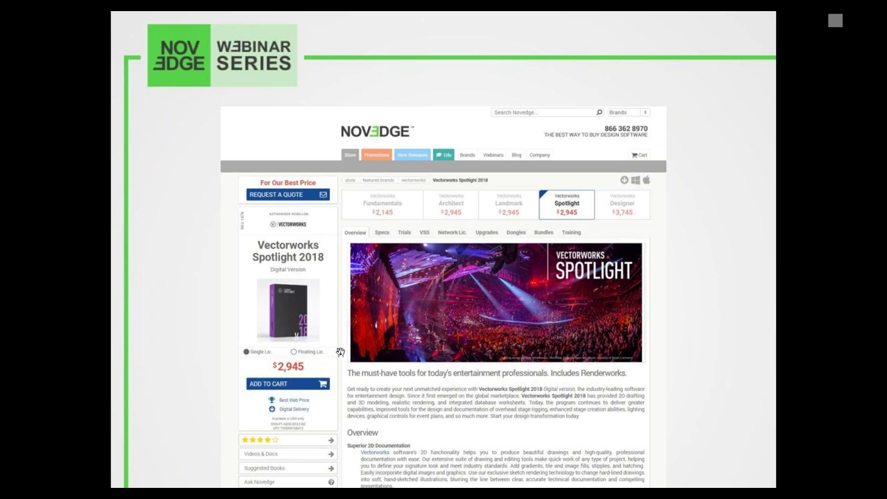
- Advance the slideshow to the "Missed Something?" slide listing the Vimeo and YouTube channels
{"action": "key", "text": "Right"}
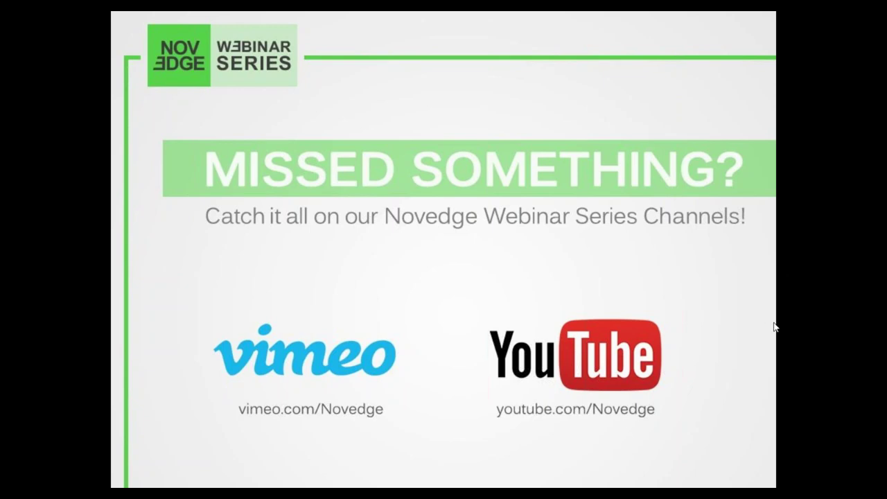
- Confirm the WebEx presenter change so the Tangably welcome page is shared
{"action": "left_click", "coordinate": [466, 280]}
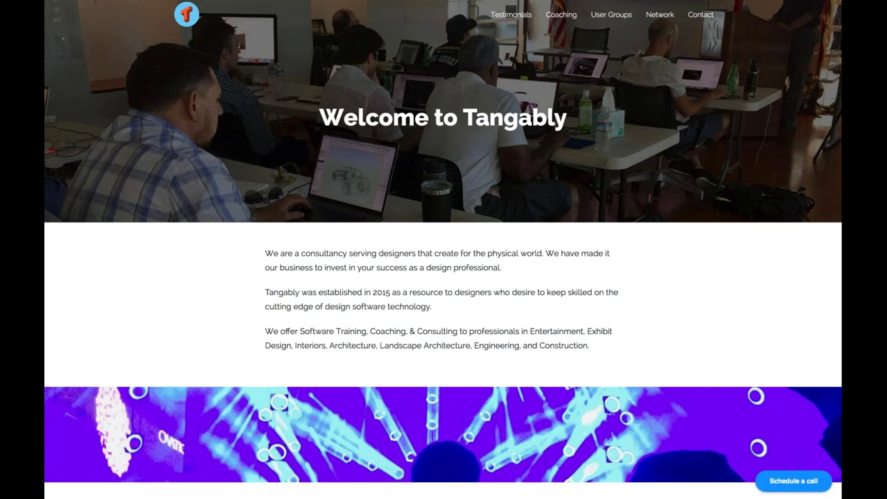
- Go to User Groups and open the Vectorworks Spotlight group page with its SF, LA and NYC choices
{"action": "left_click", "coordinate": [611, 16]}
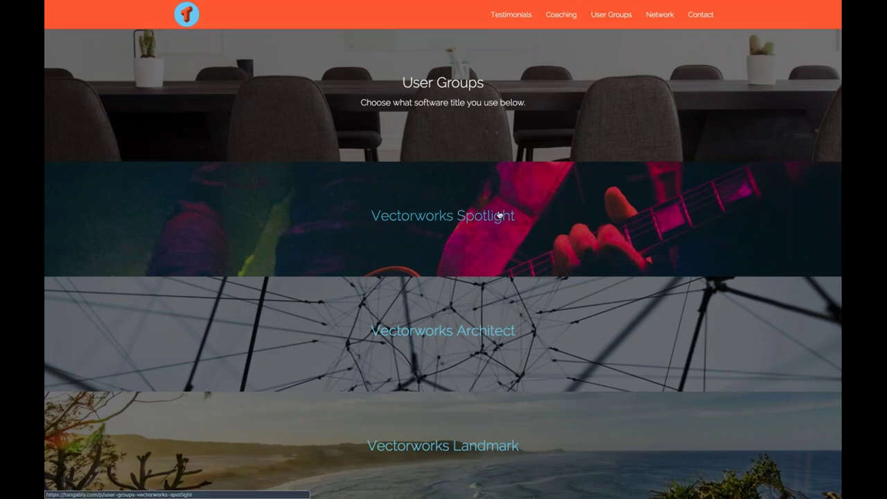
{"action": "left_click", "coordinate": [465, 221]}
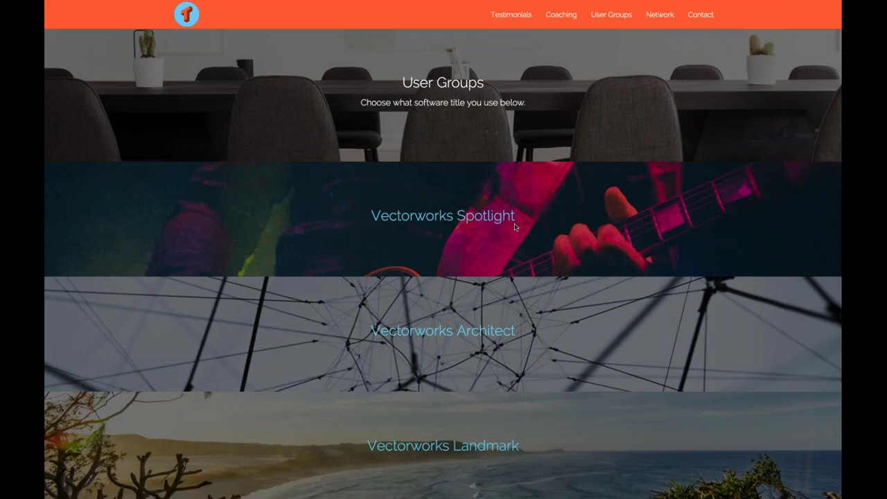
{"action": "left_click", "coordinate": [470, 227]}
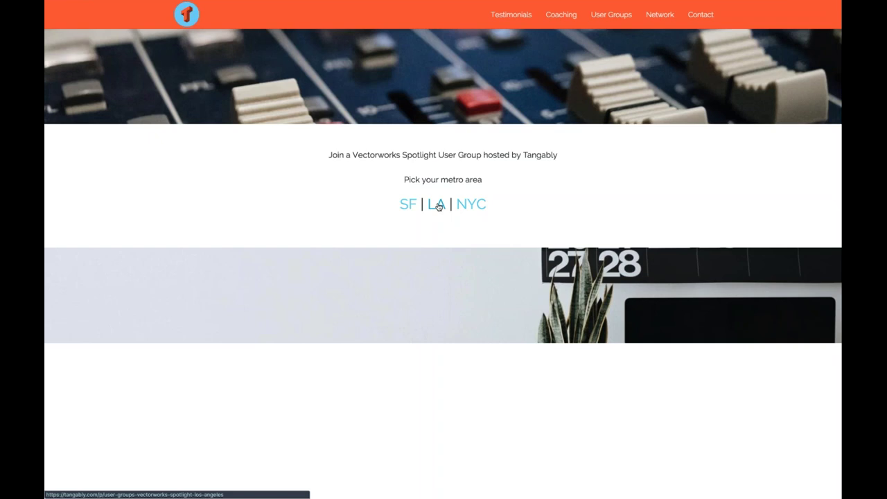
- Open the Contact page and look over the "Get in touch!" mailing-list form and training-location choice
{"action": "left_click", "coordinate": [699, 20]}
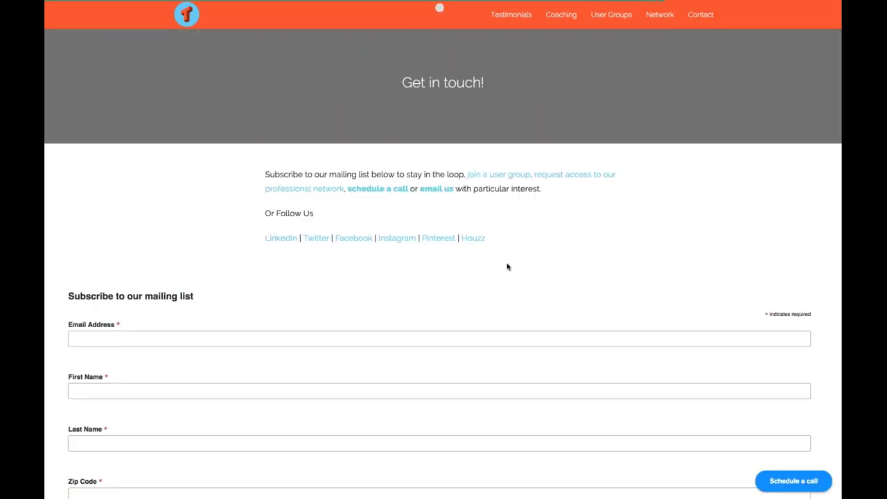
{"action": "scroll", "coordinate": [506, 267], "scroll_direction": "down", "scroll_amount": 1}
{"action": "scroll", "coordinate": [540, 224], "scroll_direction": "up", "scroll_amount": 1}
{"action": "scroll", "coordinate": [362, 279], "scroll_direction": "down", "scroll_amount": 4}
{"action": "scroll", "coordinate": [204, 335], "scroll_direction": "down", "scroll_amount": 2}
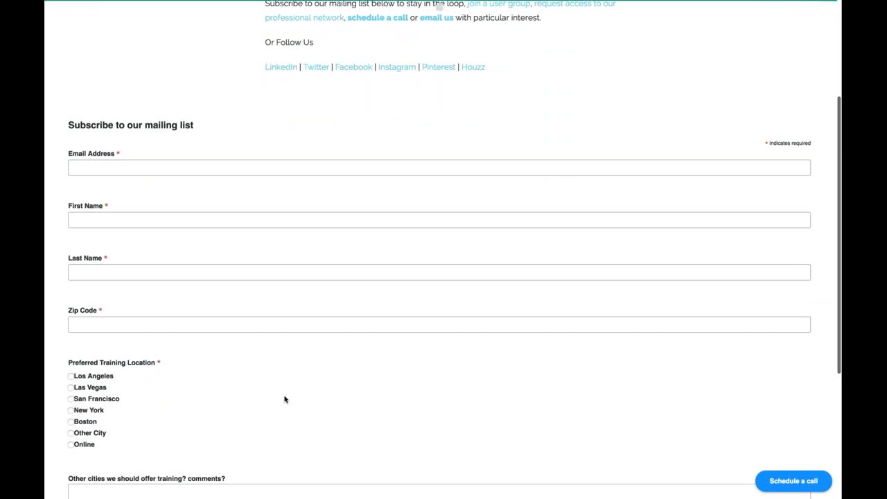
{"action": "scroll", "coordinate": [285, 398], "scroll_direction": "down", "scroll_amount": 5}
{"action": "scroll", "coordinate": [431, 220], "scroll_direction": "up", "scroll_amount": 4}
{"action": "scroll", "coordinate": [430, 221], "scroll_direction": "up", "scroll_amount": 5}
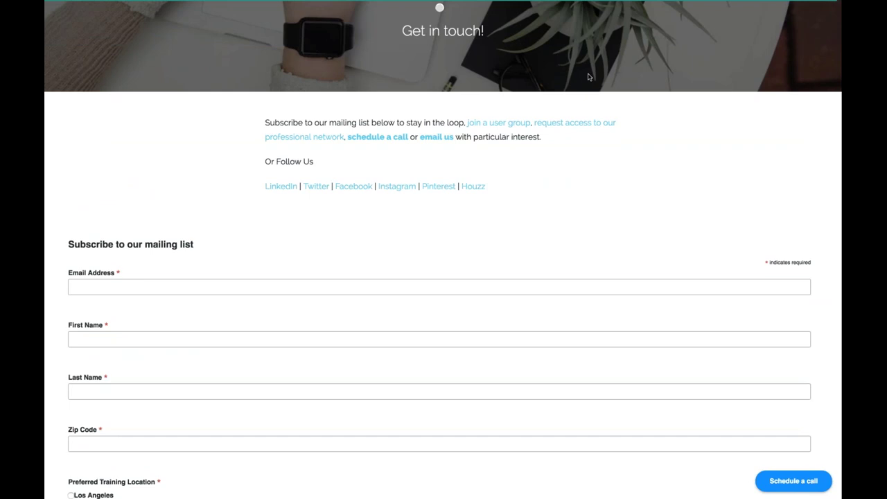
{"action": "scroll", "coordinate": [575, 48], "scroll_direction": "up", "scroll_amount": 2}
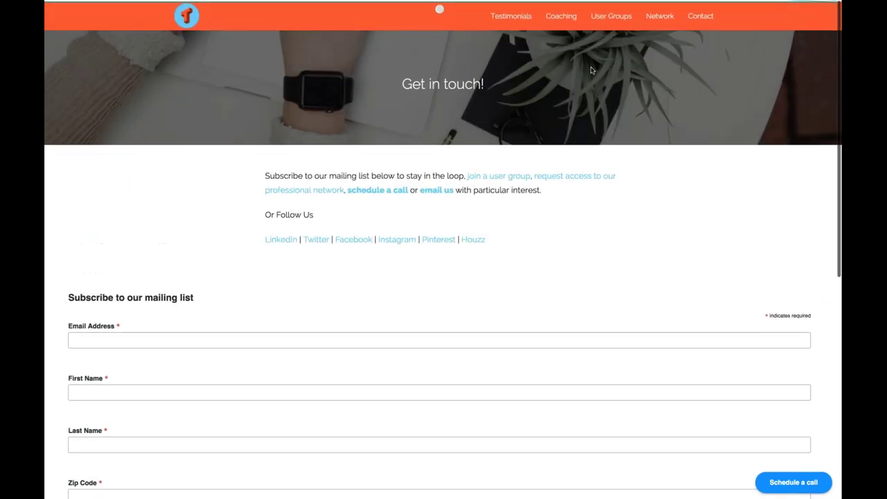
{"action": "left_click", "coordinate": [565, 24]}
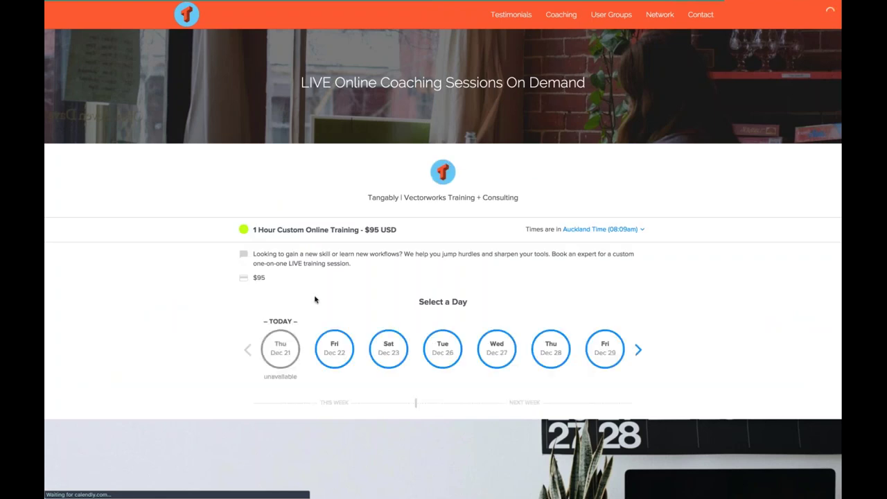
{"action": "left_click", "coordinate": [388, 352]}
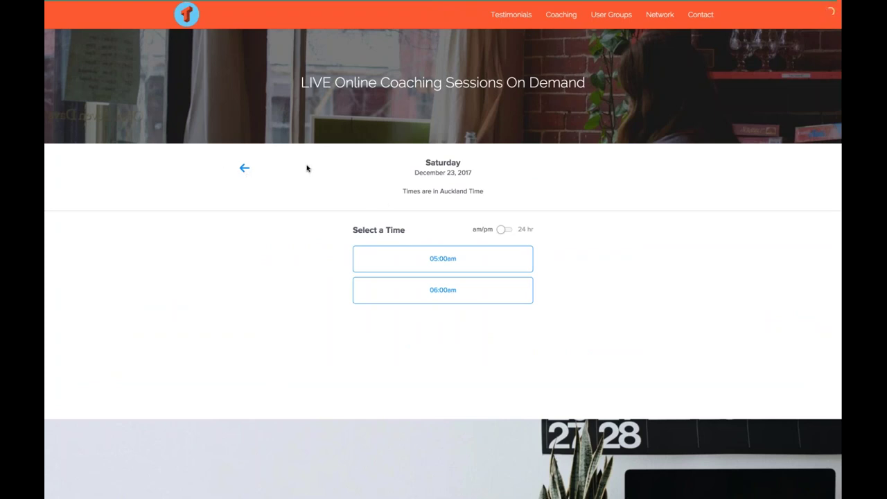
{"action": "left_click", "coordinate": [190, 22]}
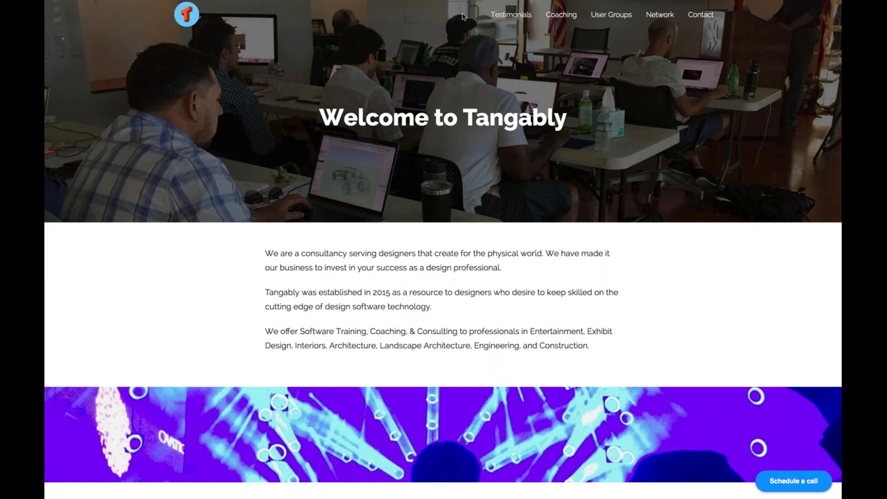
{"action": "left_click", "coordinate": [705, 15]}
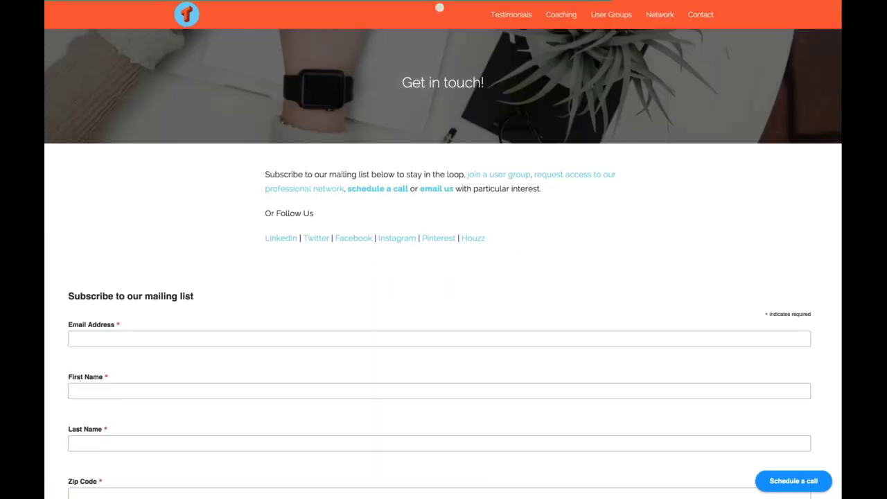
{"action": "scroll", "coordinate": [705, 21], "scroll_direction": "down", "scroll_amount": 1}
{"action": "scroll", "coordinate": [356, 347], "scroll_direction": "down", "scroll_amount": 1}
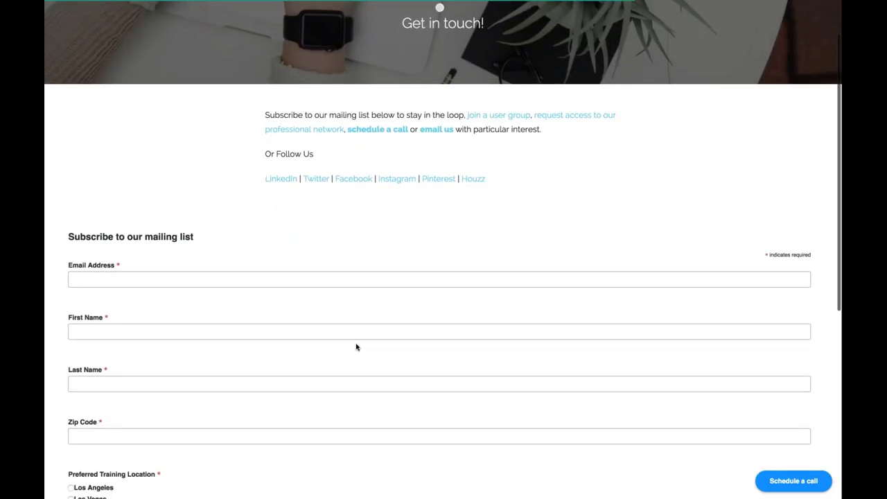
{"action": "scroll", "coordinate": [356, 347], "scroll_direction": "up", "scroll_amount": 2}
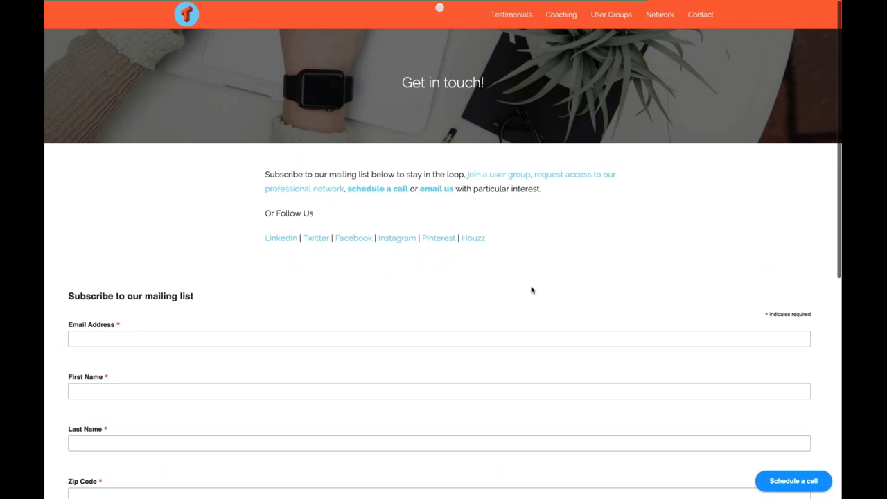
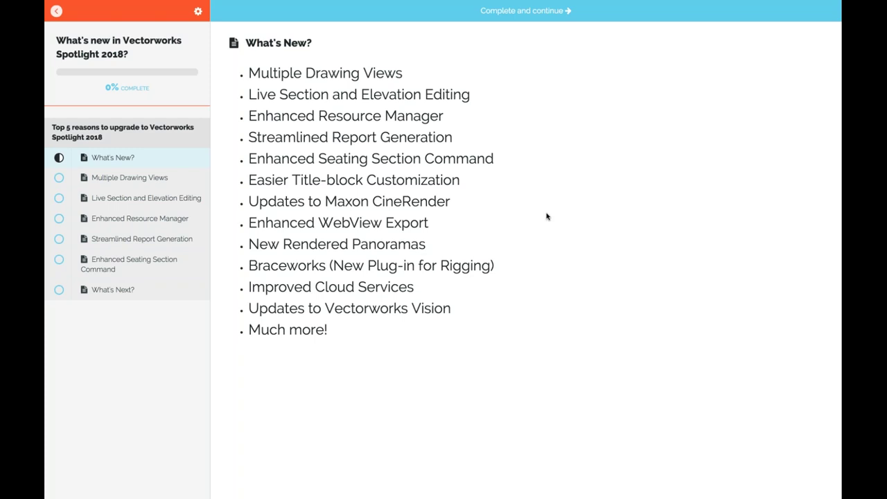
- Mark the What's New lesson complete so the Tangably course reaches 14%
{"action": "left_click", "coordinate": [542, 19]}
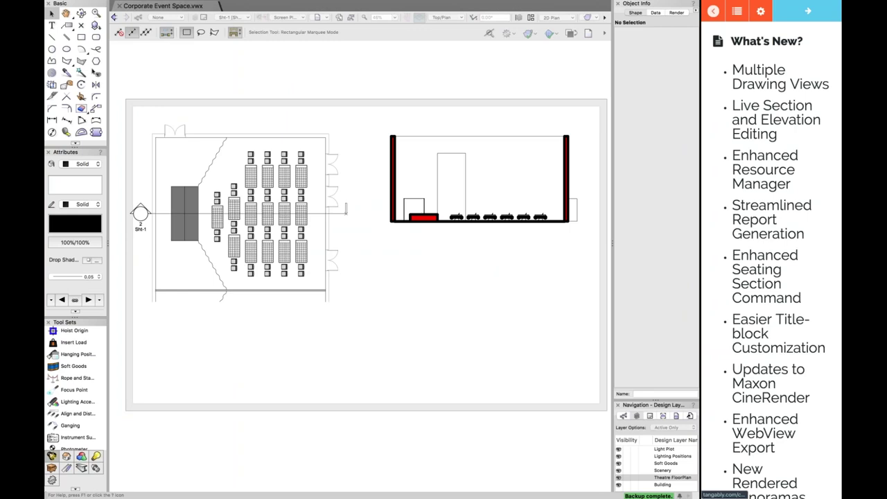
- Go forward in the Tangably side panel to the Multiple Drawing Views article
{"action": "left_click", "coordinate": [779, 77]}
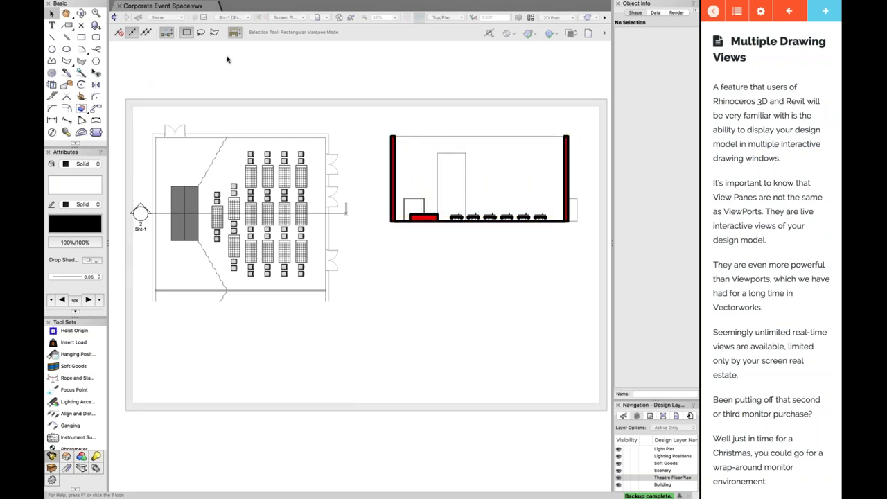
- Switch to the Theatre FloorPlan design layer and pan around the seating plan
{"action": "left_click", "coordinate": [246, 17]}
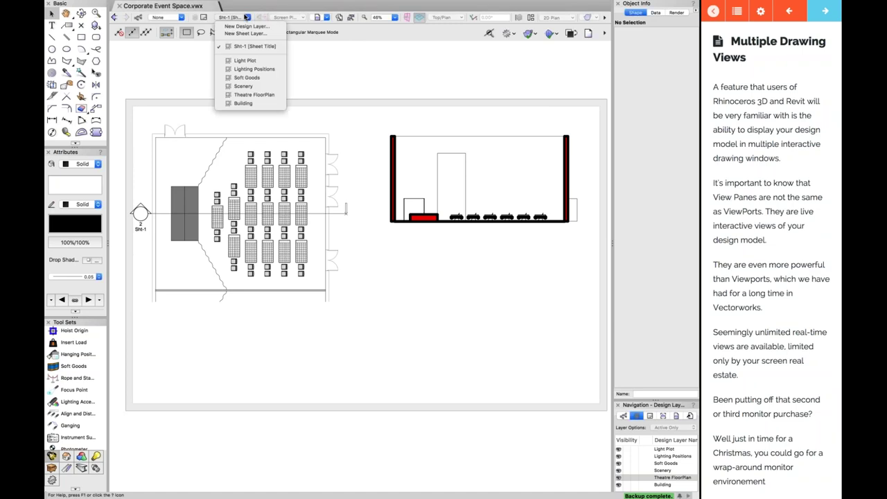
{"action": "left_click", "coordinate": [255, 95]}
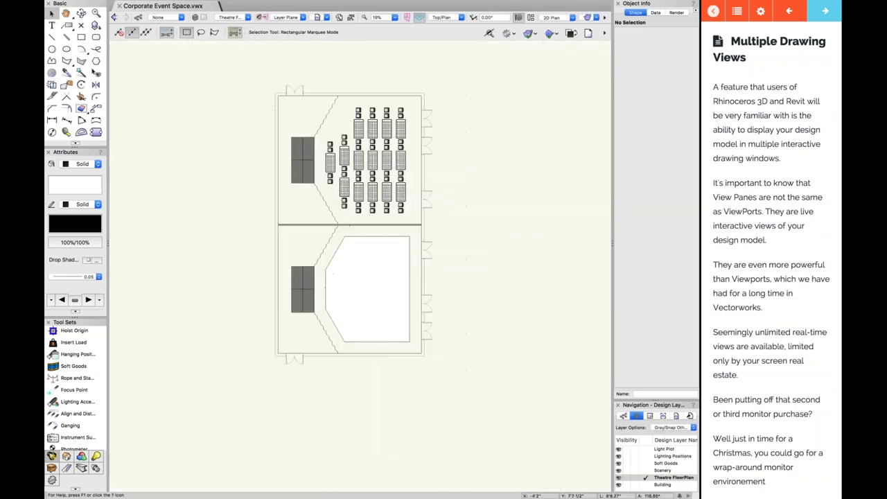
{"action": "scroll", "coordinate": [508, 223], "scroll_direction": "up", "scroll_amount": 2}
{"action": "scroll", "coordinate": [499, 218], "scroll_direction": "down", "scroll_amount": 1}
{"action": "middle_click_drag", "start_coordinate": [499, 217], "coordinate": [434, 231]}
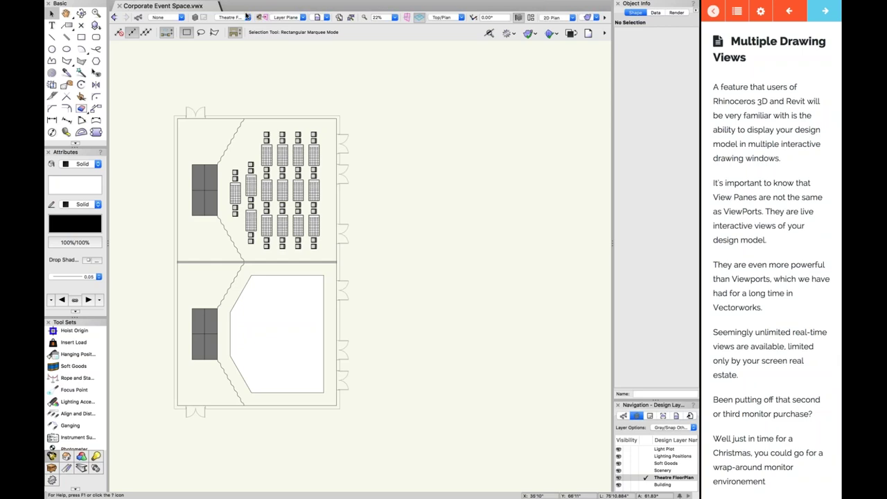
- Select the plan and section viewports on Sht-1, then return to Theatre FloorPlan
{"action": "left_click", "coordinate": [247, 18]}
{"action": "left_click", "coordinate": [256, 46]}
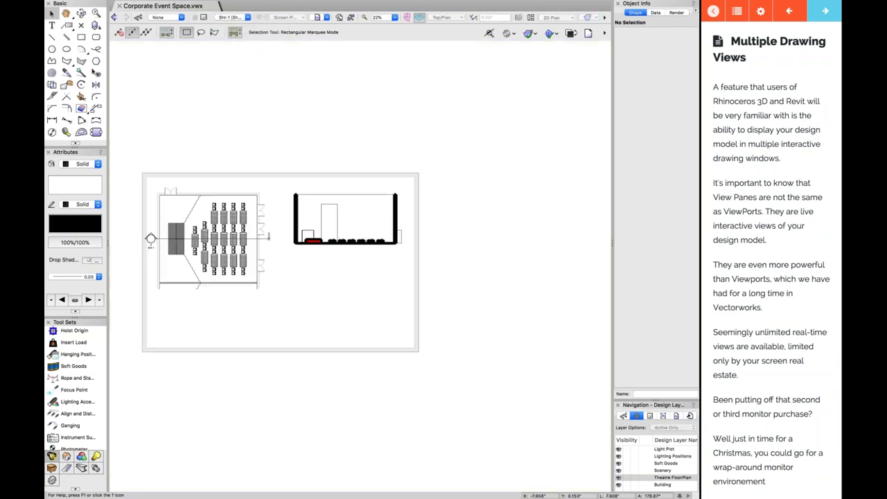
{"action": "scroll", "coordinate": [150, 257], "scroll_direction": "up", "scroll_amount": 2}
{"action": "left_click", "coordinate": [298, 262]}
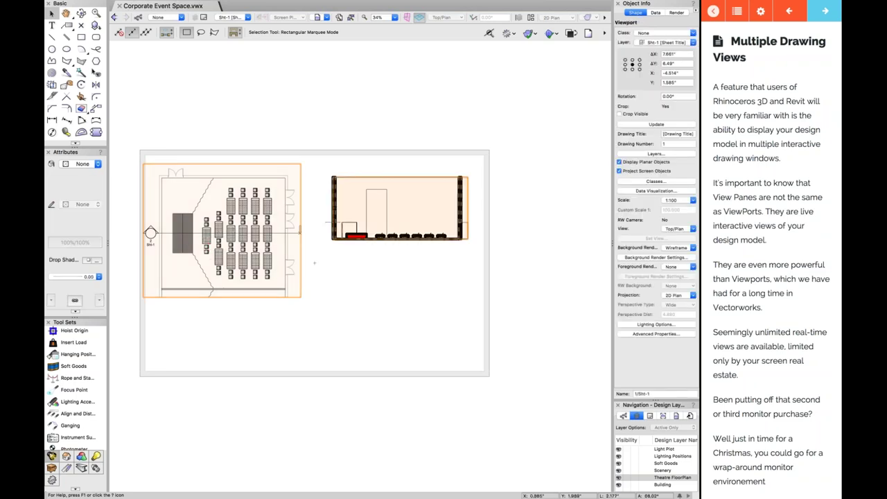
{"action": "left_click", "coordinate": [399, 208]}
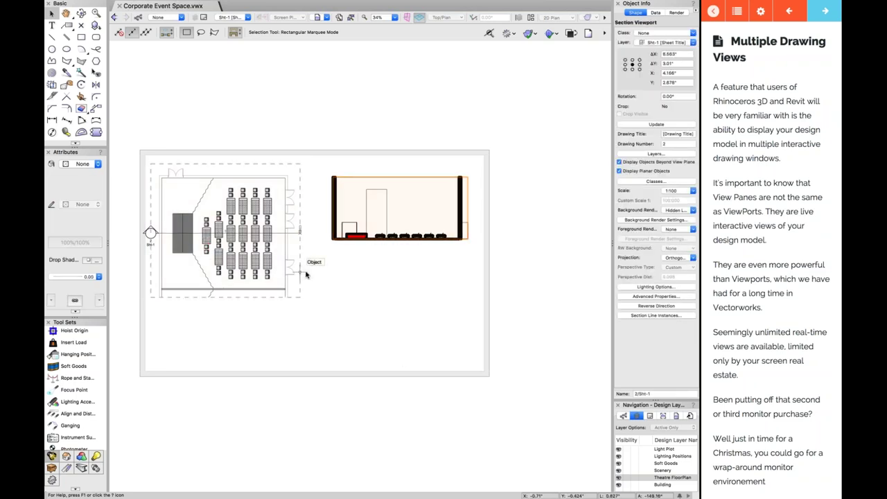
{"action": "left_click", "coordinate": [245, 18]}
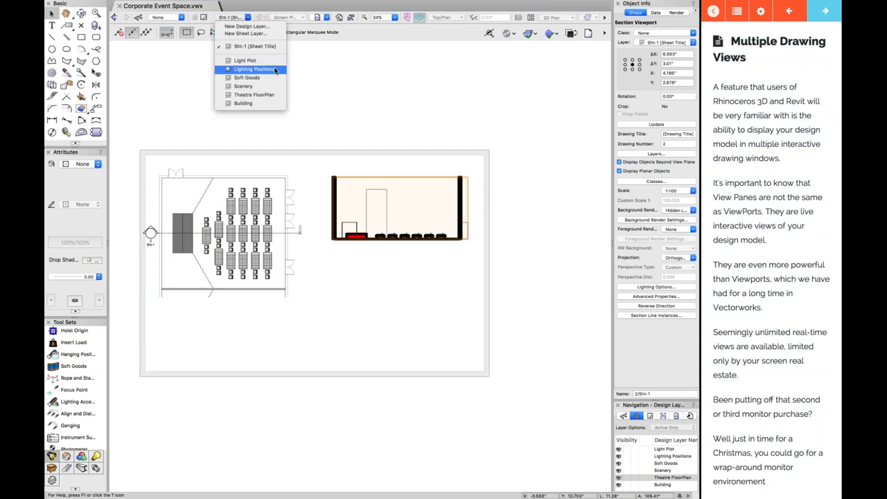
{"action": "left_click", "coordinate": [270, 99]}
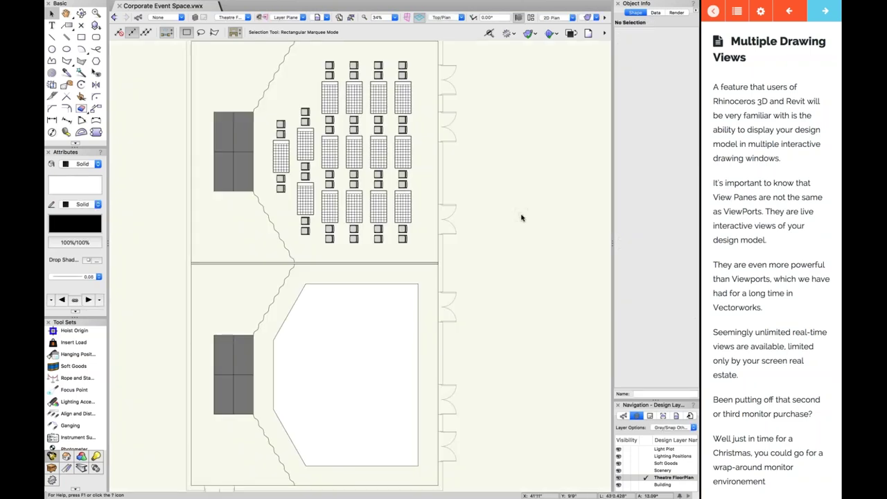
- Pan the seating plan into view and split it into four view panes
{"action": "key", "text": "space"}
{"action": "left_click_drag", "start_coordinate": [529, 190], "coordinate": [457, 234]}
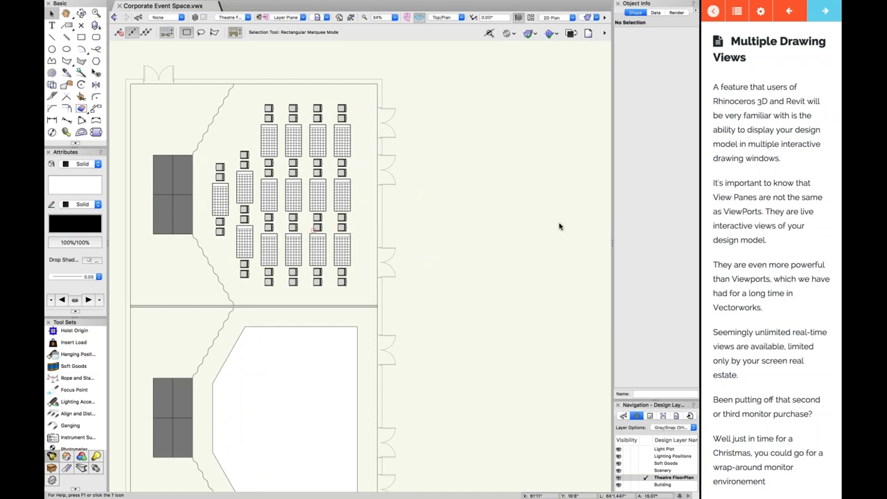
{"action": "left_click", "coordinate": [532, 20]}
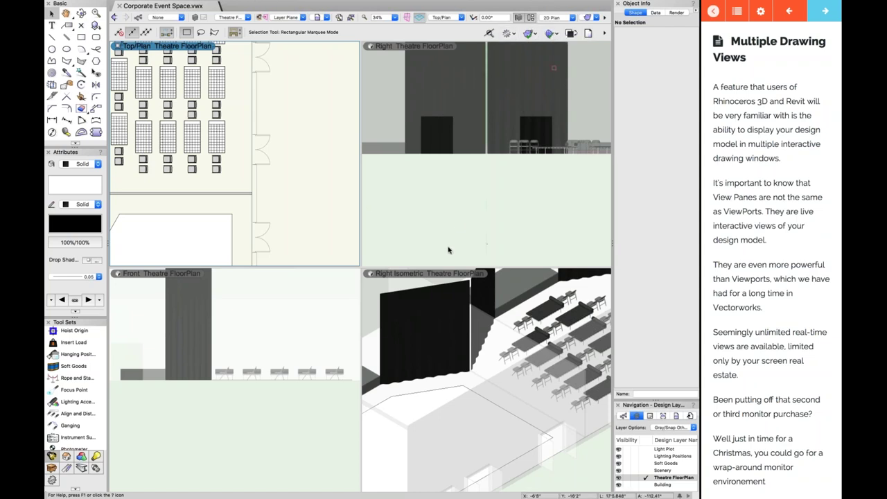
- Toggle the four-pane layout off and on, then zoom the Right and Right Isometric panes
{"action": "left_click", "coordinate": [530, 20]}
{"action": "left_click", "coordinate": [530, 19]}
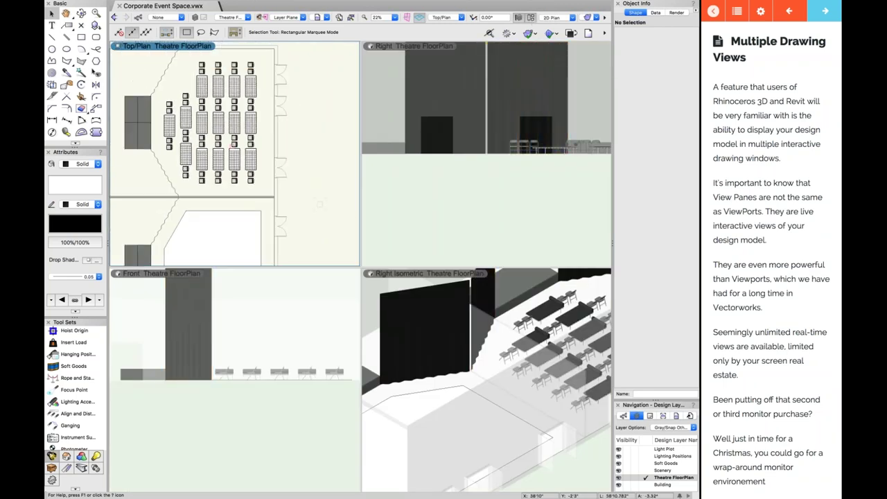
{"action": "left_click", "coordinate": [447, 195]}
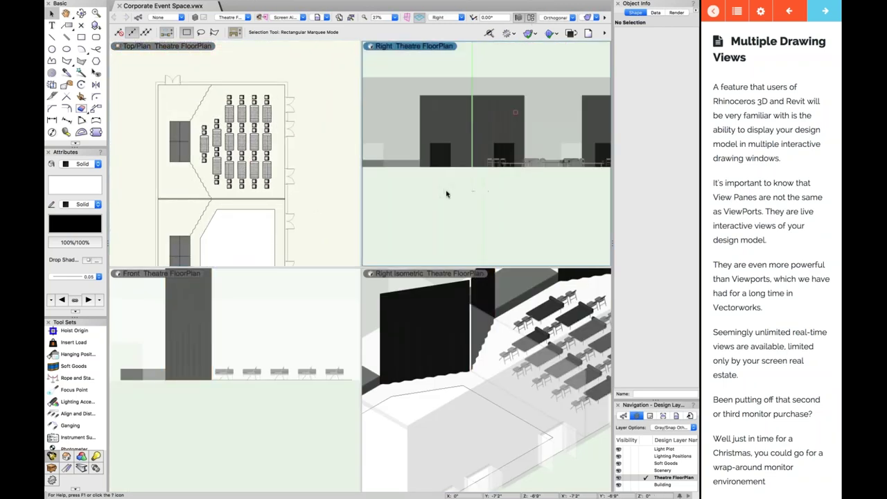
{"action": "scroll", "coordinate": [492, 125], "scroll_direction": "down", "scroll_amount": 2}
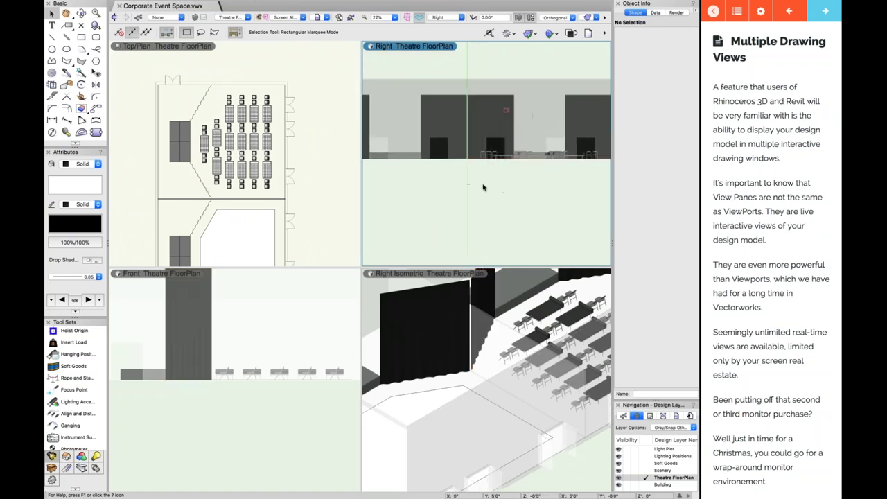
{"action": "scroll", "coordinate": [580, 139], "scroll_direction": "up", "scroll_amount": 2}
{"action": "scroll", "coordinate": [581, 139], "scroll_direction": "up", "scroll_amount": 2}
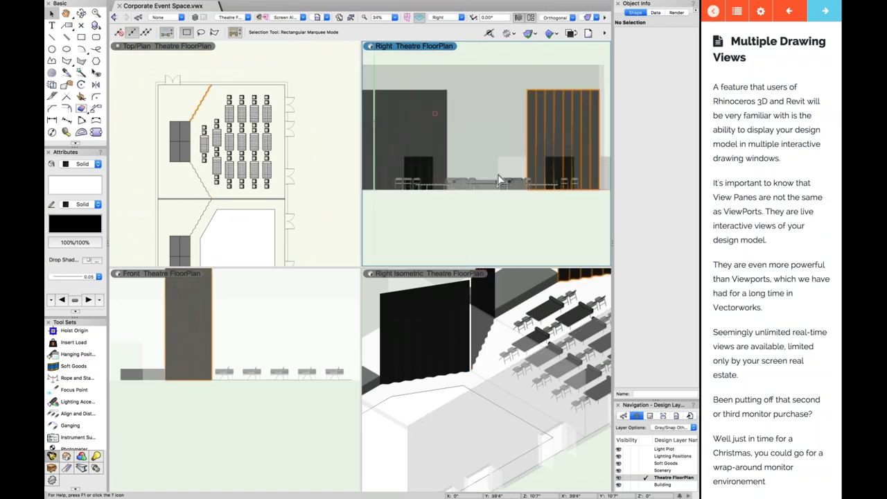
{"action": "left_click", "coordinate": [487, 395]}
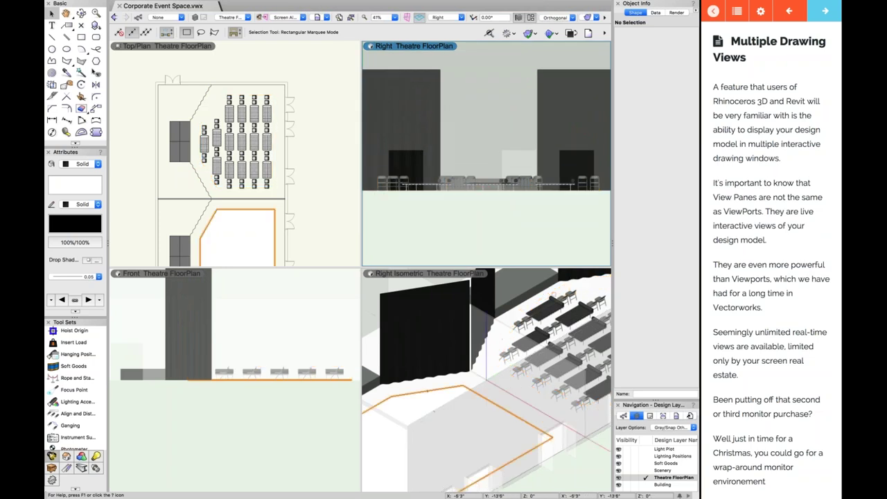
{"action": "scroll", "coordinate": [488, 395], "scroll_direction": "down", "scroll_amount": 3}
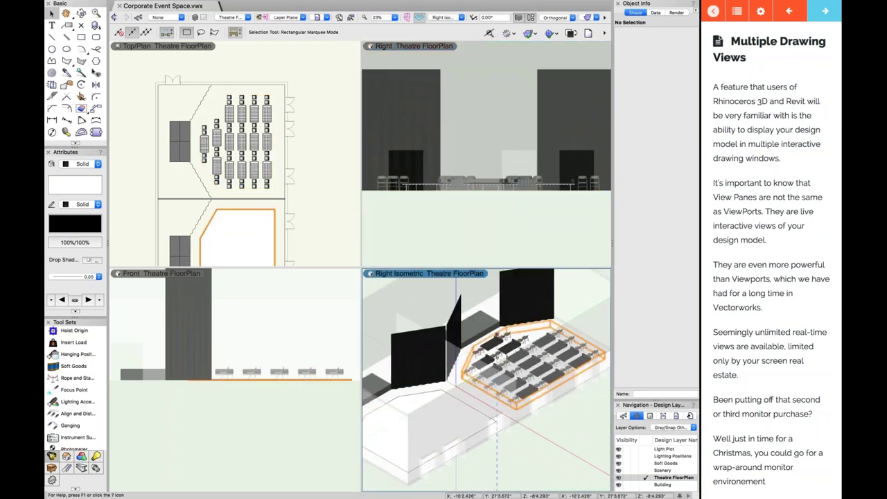
{"action": "scroll", "coordinate": [496, 334], "scroll_direction": "up", "scroll_amount": 2}
{"action": "left_click", "coordinate": [478, 210]}
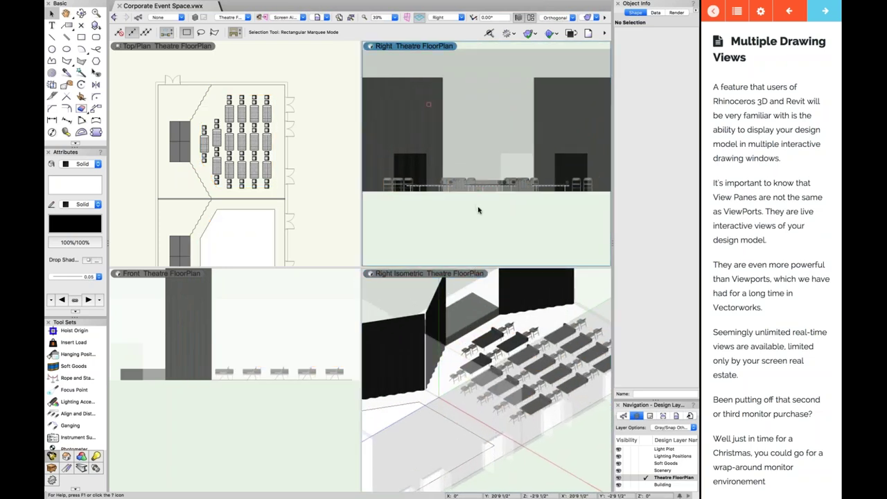
{"action": "scroll", "coordinate": [479, 201], "scroll_direction": "down", "scroll_amount": 2}
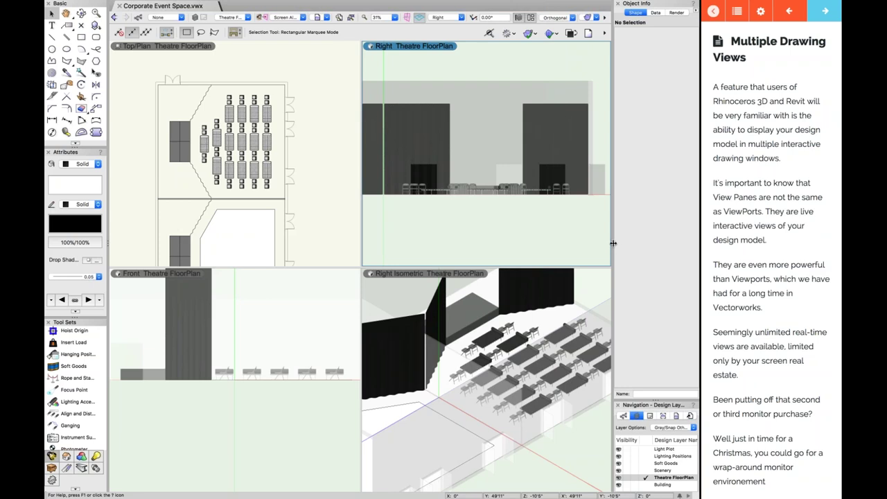
- Widen the Right pane over Top/Plan and recentre the room in both panes
{"action": "left_click_drag", "start_coordinate": [361, 224], "coordinate": [243, 229]}
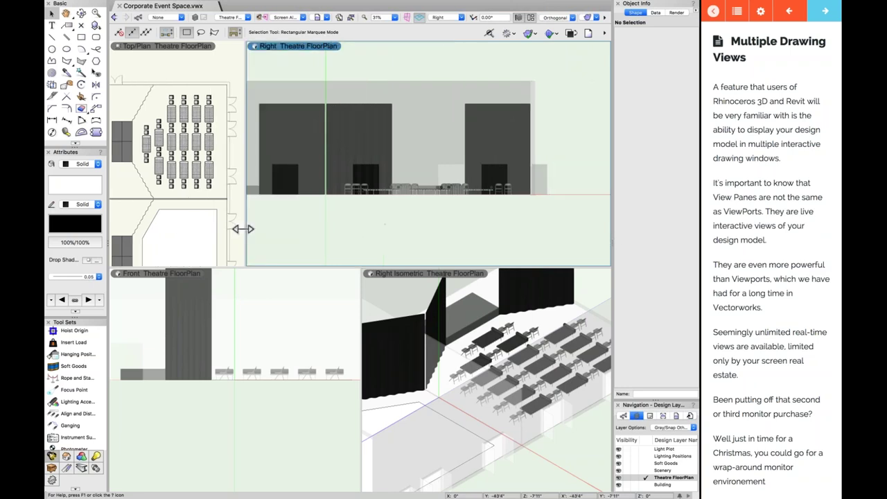
{"action": "left_click", "coordinate": [173, 201]}
{"action": "scroll", "coordinate": [174, 198], "scroll_direction": "up", "scroll_amount": 2}
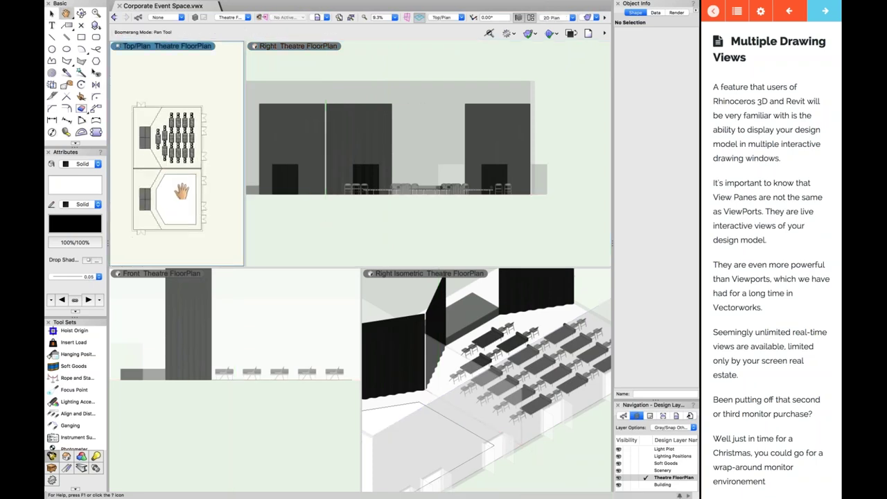
{"action": "scroll", "coordinate": [177, 181], "scroll_direction": "up", "scroll_amount": 2}
{"action": "left_click", "coordinate": [311, 206]}
{"action": "middle_click_drag", "start_coordinate": [311, 205], "coordinate": [368, 227]}
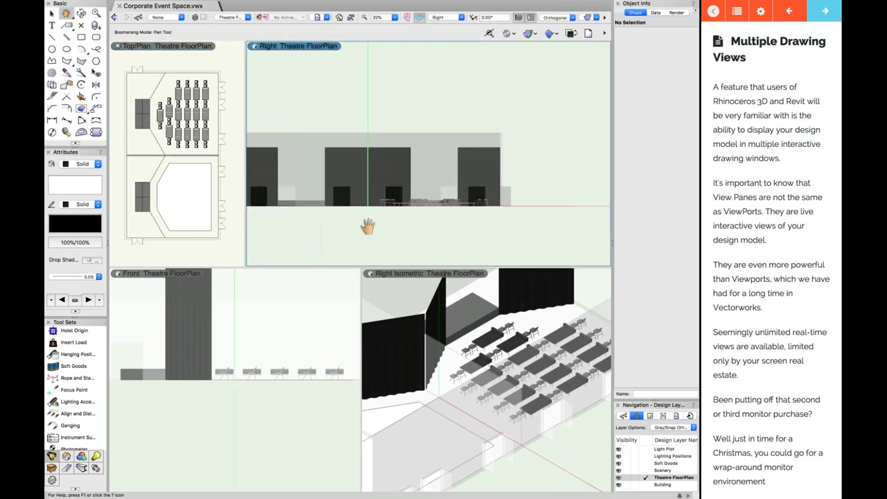
{"action": "scroll", "coordinate": [361, 215], "scroll_direction": "down", "scroll_amount": 1}
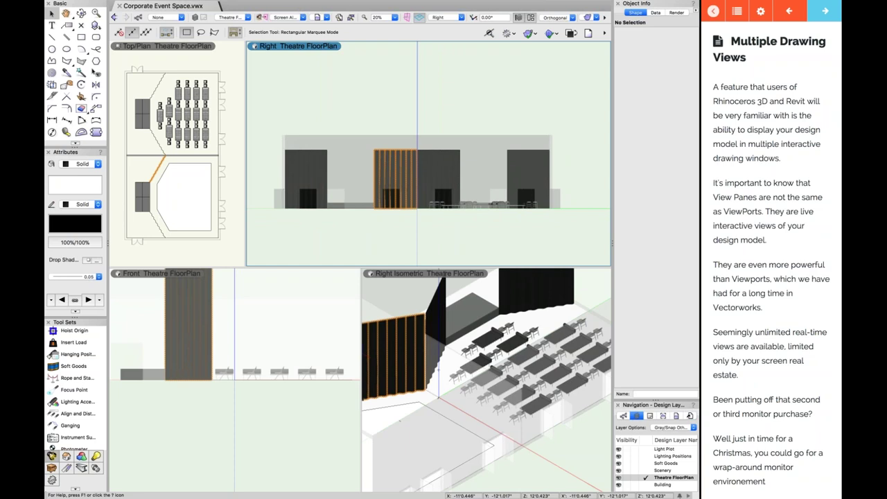
- Make the lower panes taller, widen Right Isometric, and pan the Front elevation
{"action": "left_click_drag", "start_coordinate": [394, 267], "coordinate": [395, 164]}
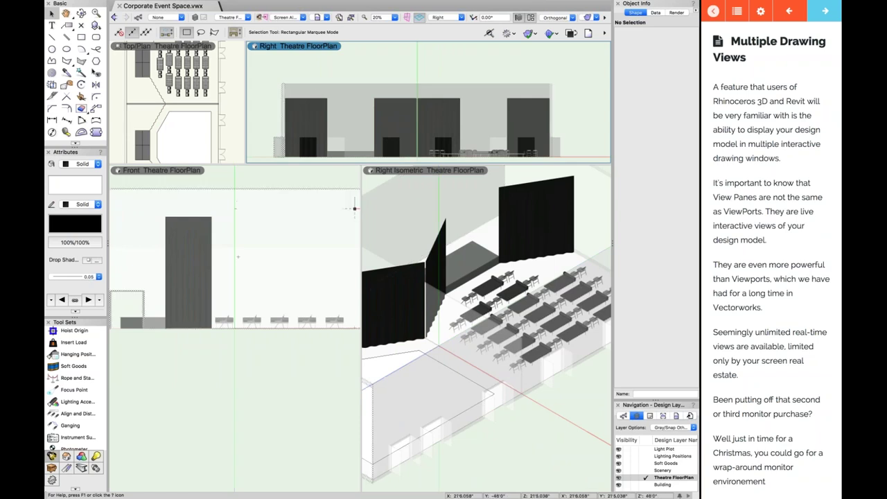
{"action": "left_click_drag", "start_coordinate": [360, 198], "coordinate": [251, 174]}
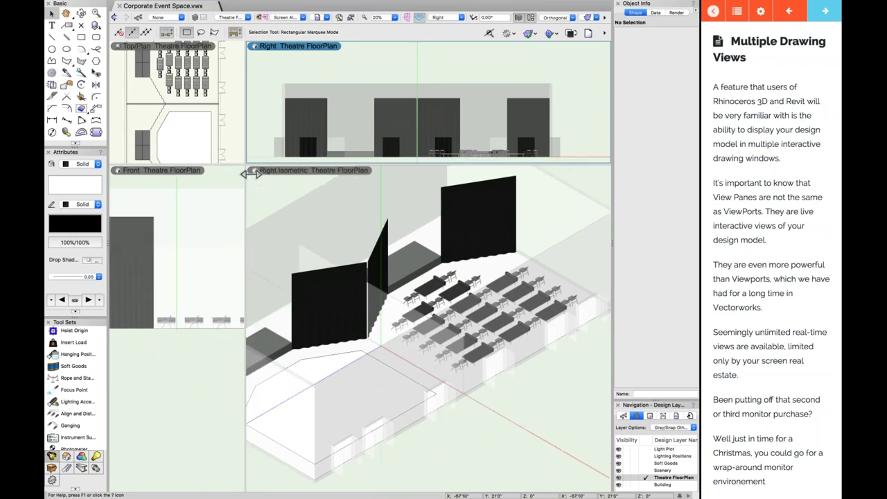
{"action": "left_click", "coordinate": [221, 395]}
{"action": "key", "text": "space"}
{"action": "left_click_drag", "start_coordinate": [217, 360], "coordinate": [192, 400]}
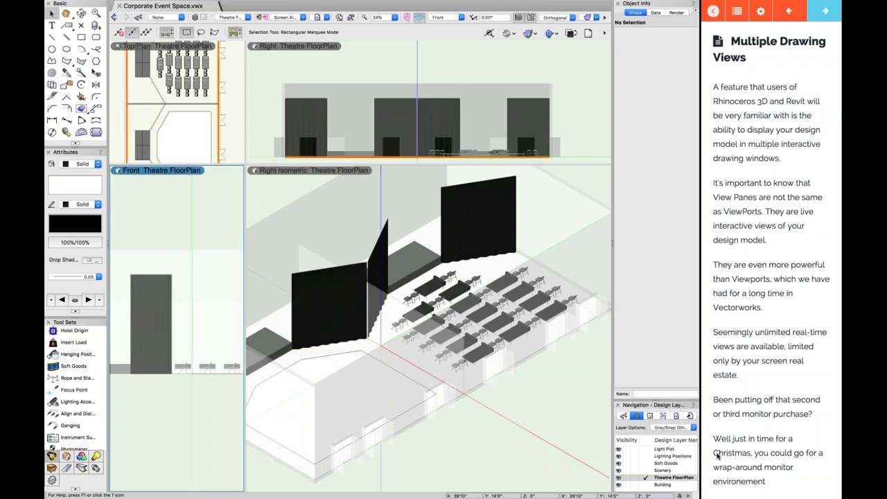
- Activate the Right Isometric pane and open its view-pane options menu
{"action": "scroll", "coordinate": [718, 452], "scroll_direction": "down", "scroll_amount": 3}
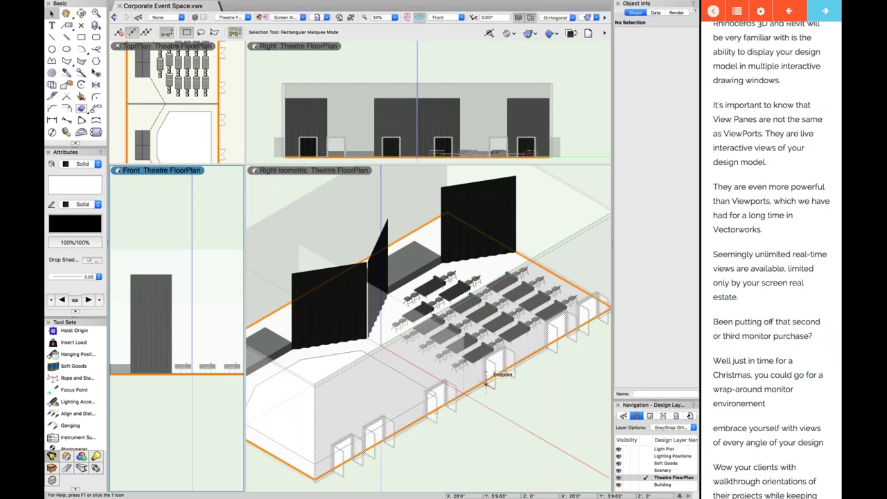
{"action": "left_click", "coordinate": [509, 416]}
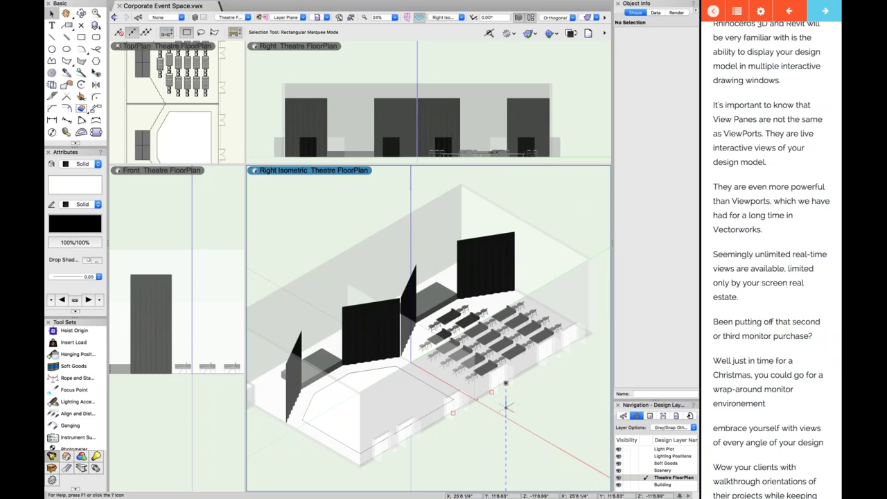
{"action": "left_click", "coordinate": [344, 172]}
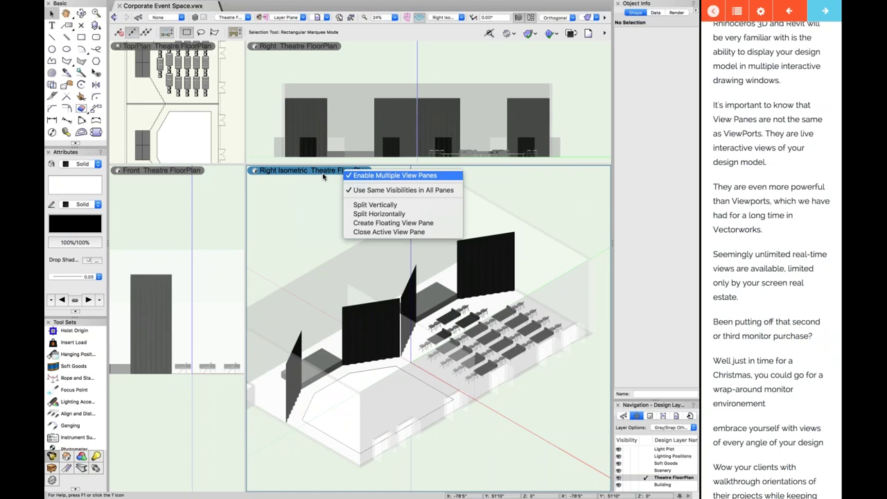
- Reopen the Right Isometric pane's menu and choose Create Floating View Pane
{"action": "left_click", "coordinate": [293, 173]}
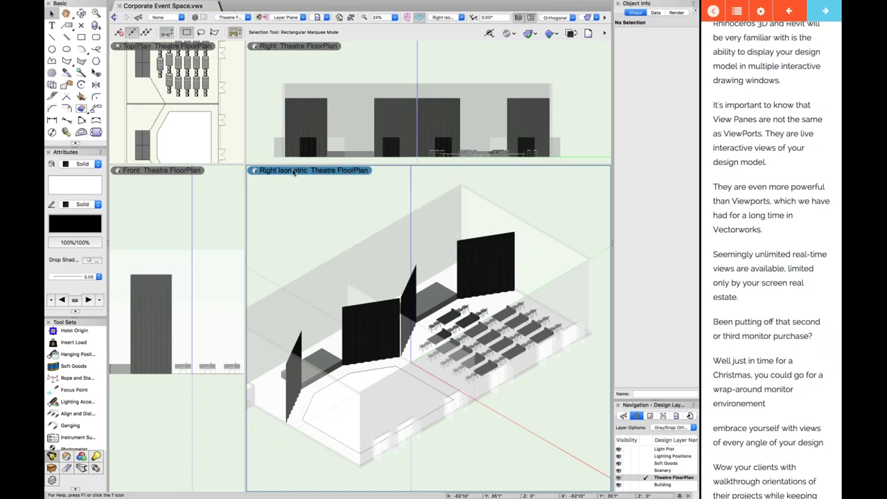
{"action": "left_click", "coordinate": [292, 48]}
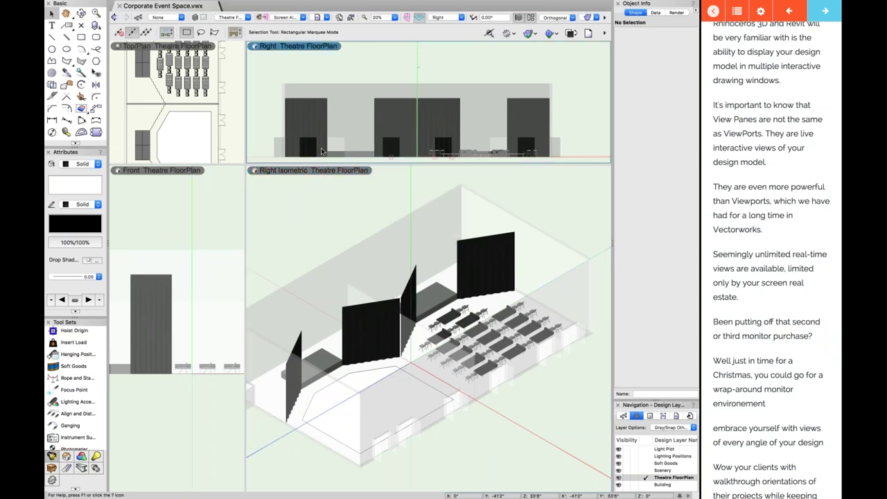
{"action": "left_click", "coordinate": [316, 174]}
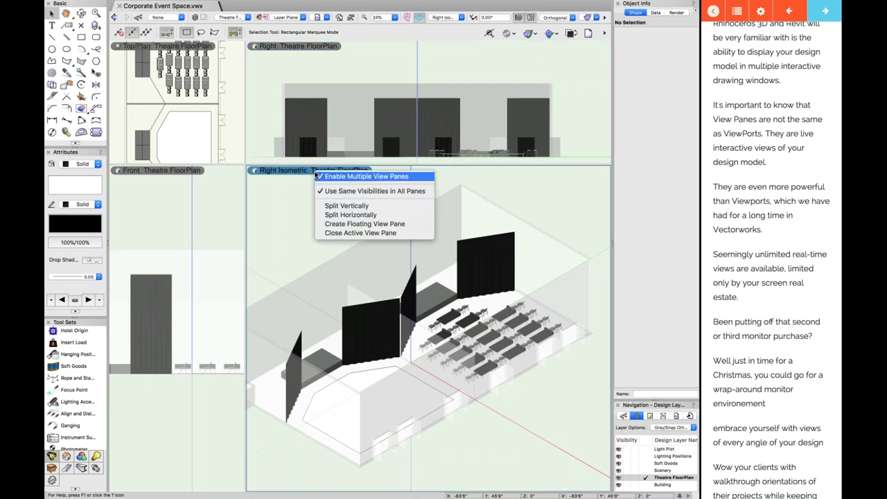
{"action": "left_click", "coordinate": [368, 224]}
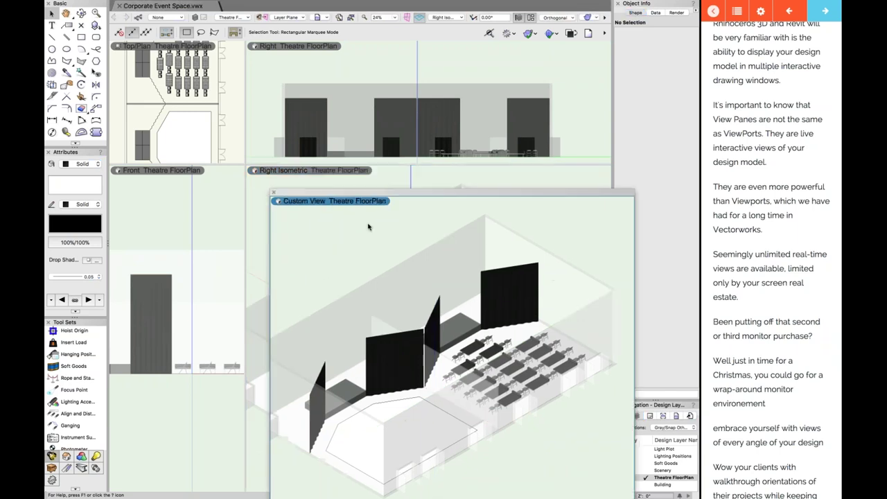
- Move the floating isometric pane toward the top-left and enlarge it from its corner
{"action": "left_click_drag", "start_coordinate": [427, 198], "coordinate": [280, 77]}
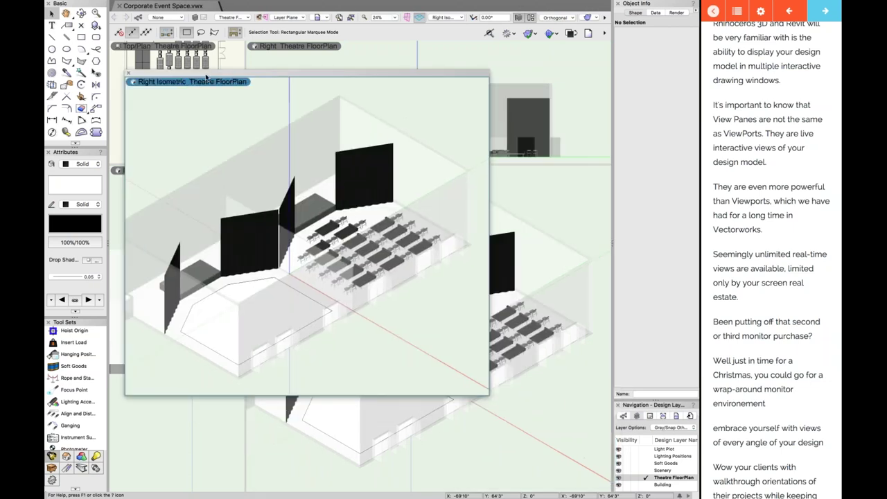
{"action": "left_click_drag", "start_coordinate": [206, 78], "coordinate": [129, 12]}
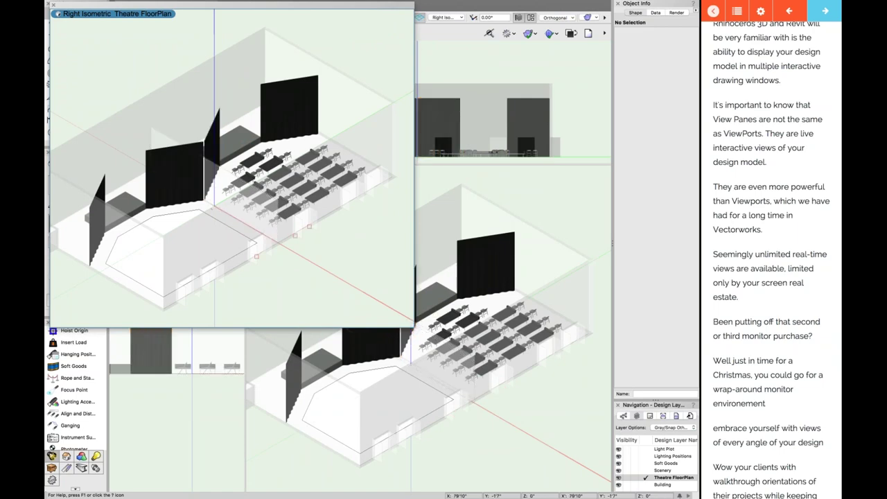
{"action": "left_click_drag", "start_coordinate": [414, 325], "coordinate": [574, 463]}
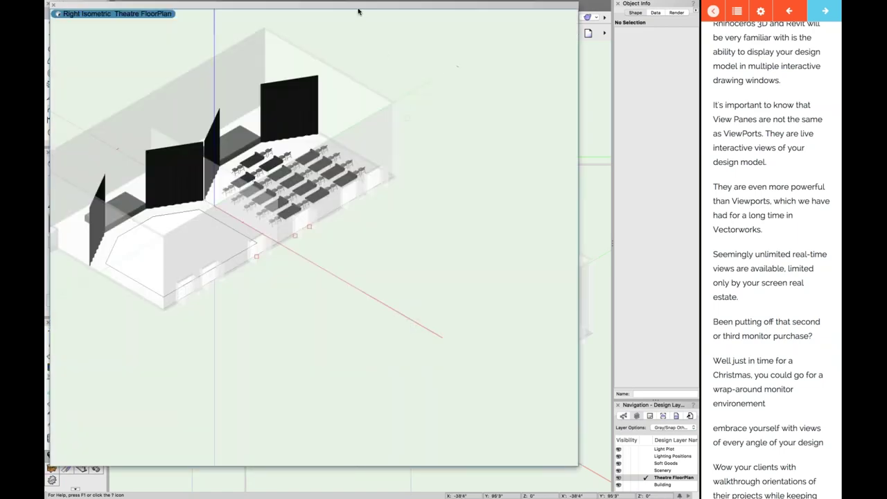
{"action": "left_click_drag", "start_coordinate": [358, 10], "coordinate": [376, 2]}
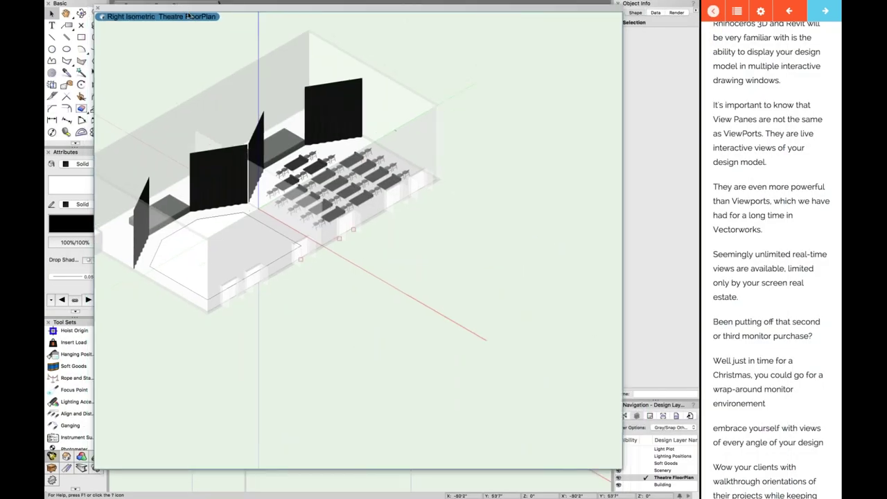
- Bring the Vectorworks window back, nudge the floating pane, and zoom and pan the model
{"action": "mouse_move", "coordinate": [45, 1]}
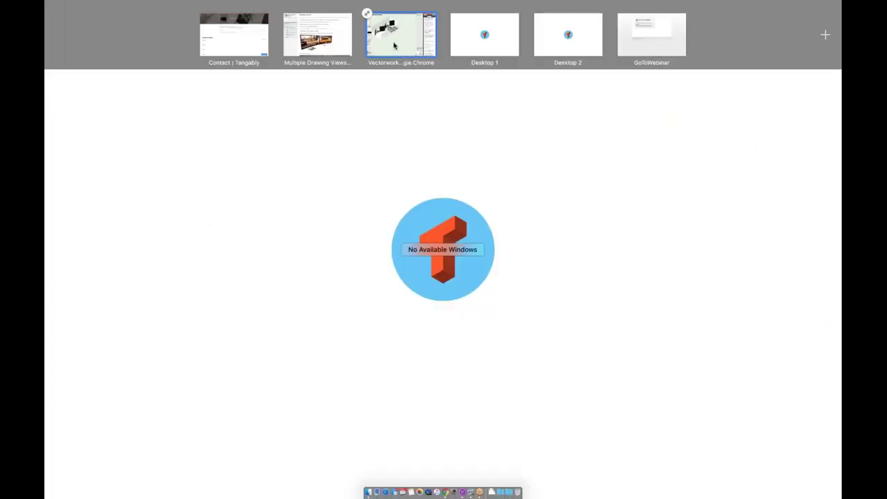
{"action": "left_click", "coordinate": [393, 46]}
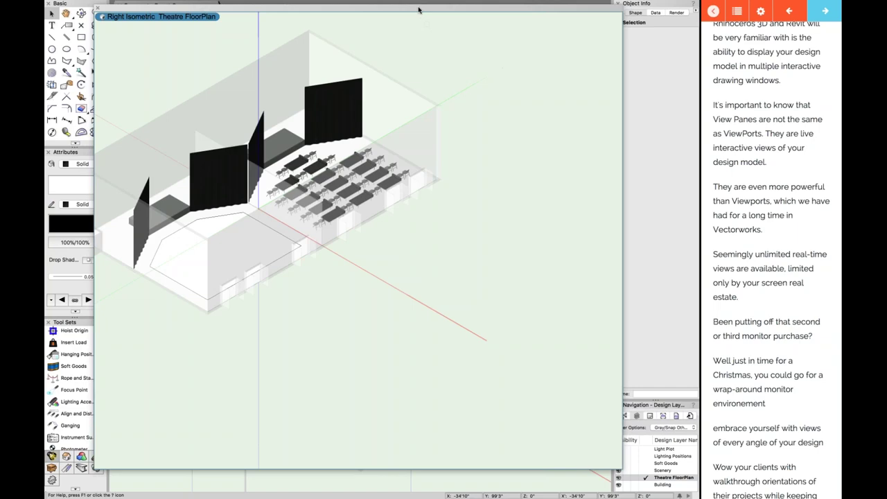
{"action": "left_click", "coordinate": [537, 351]}
{"action": "left_click_drag", "start_coordinate": [438, 56], "coordinate": [371, 23]}
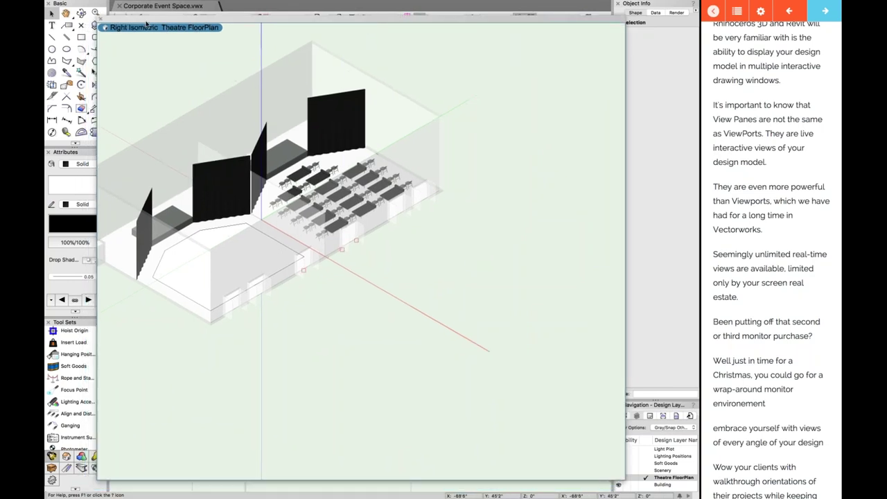
{"action": "left_click_drag", "start_coordinate": [158, 24], "coordinate": [184, 33]}
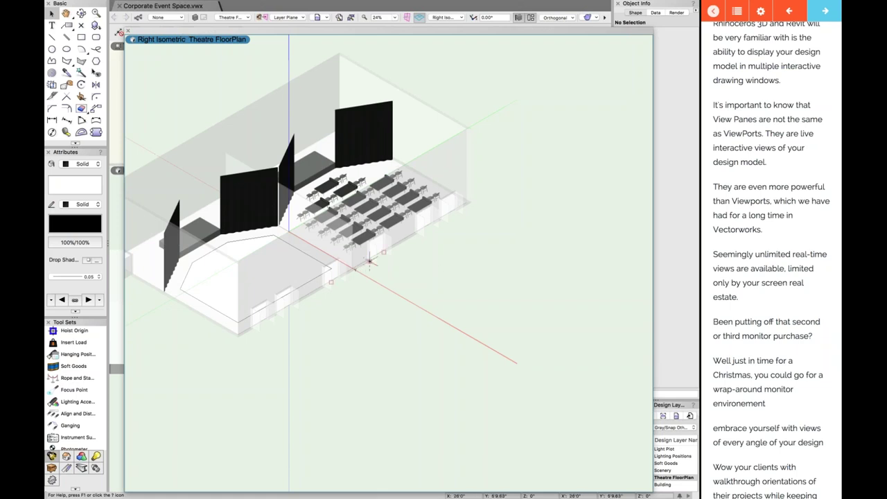
{"action": "scroll", "coordinate": [301, 203], "scroll_direction": "up", "scroll_amount": 3}
{"action": "middle_click_drag", "start_coordinate": [301, 202], "coordinate": [421, 296]}
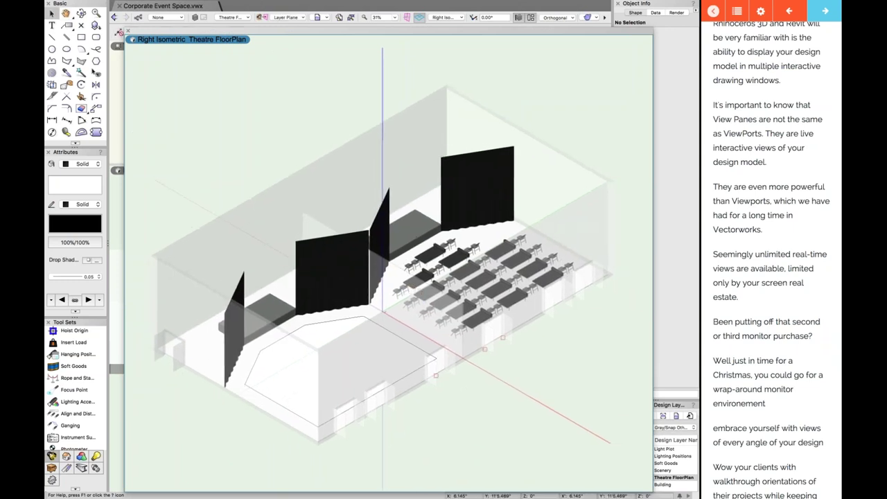
- Restore the multi-pane layout behind it and reframe the floating view toward the rear curtain
{"action": "left_click", "coordinate": [249, 36]}
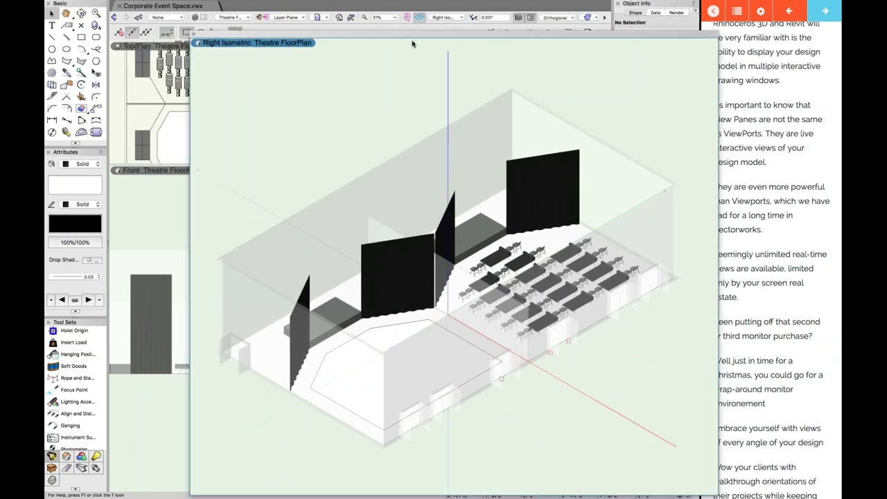
{"action": "left_click_drag", "start_coordinate": [410, 39], "coordinate": [356, 28]}
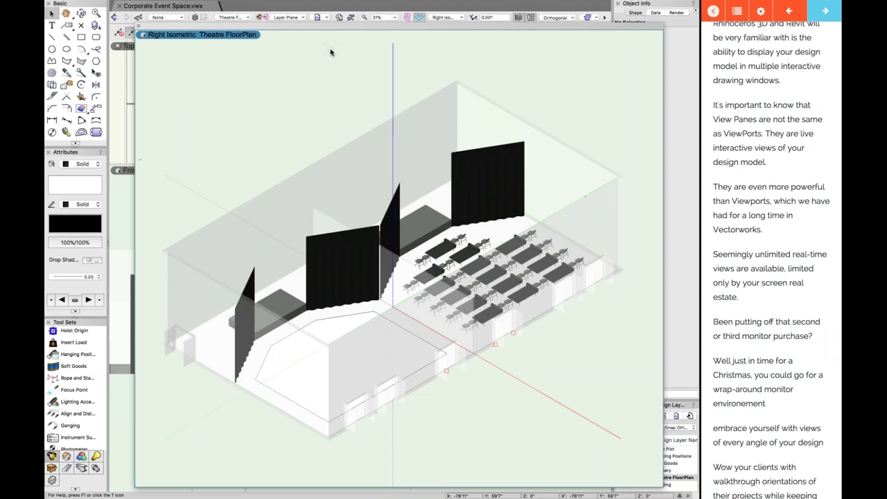
{"action": "scroll", "coordinate": [477, 239], "scroll_direction": "up", "scroll_amount": 1}
{"action": "middle_click_drag", "start_coordinate": [477, 239], "coordinate": [457, 221]}
{"action": "scroll", "coordinate": [488, 242], "scroll_direction": "up", "scroll_amount": 3}
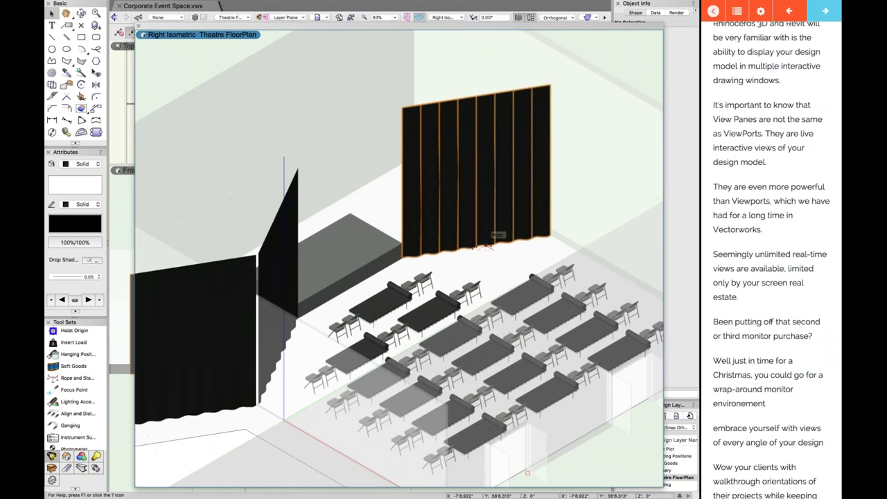
{"action": "scroll", "coordinate": [488, 243], "scroll_direction": "down", "scroll_amount": 4}
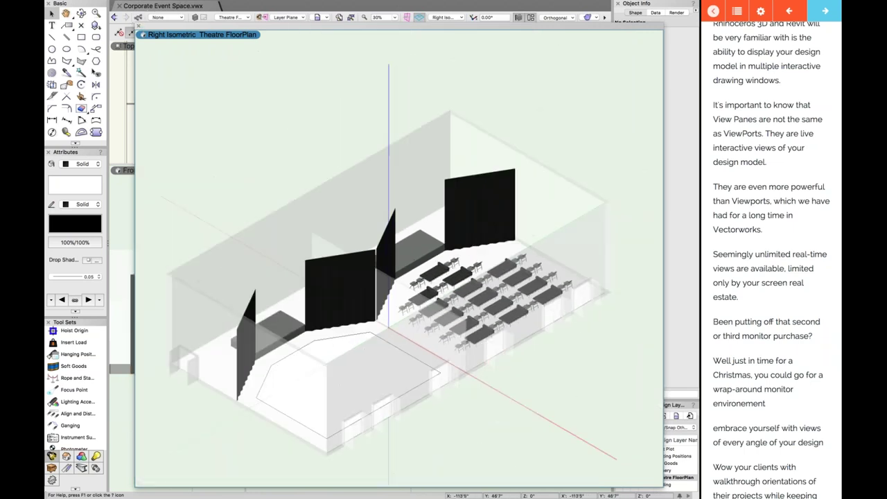
{"action": "left_click_drag", "start_coordinate": [152, 31], "coordinate": [173, 30]}
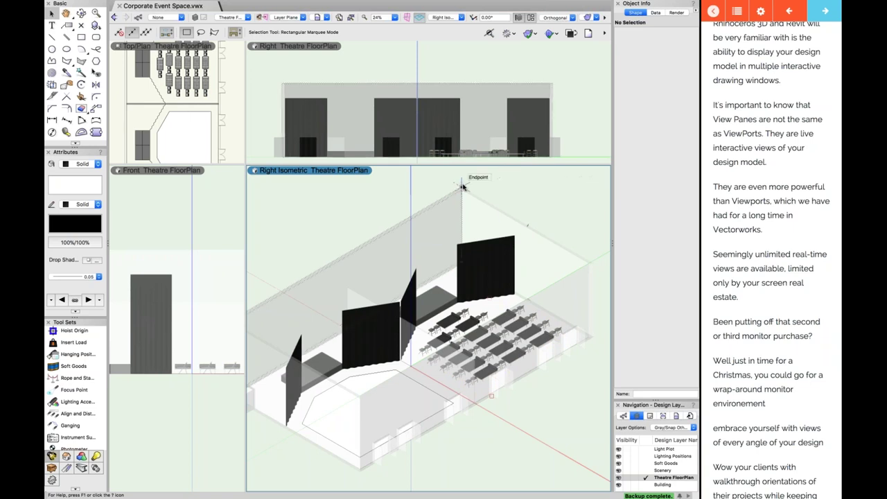
- Flip to a single isometric view and back to four panes with Ctrl+Shift+1 and Ctrl+Shift+2
{"action": "key", "text": "ctrl+shift+1"}
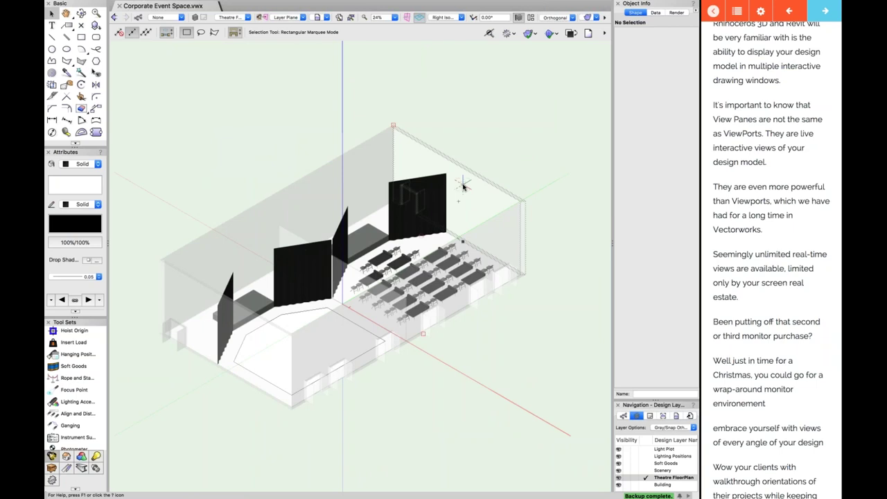
{"action": "key", "text": "ctrl+shift+2"}
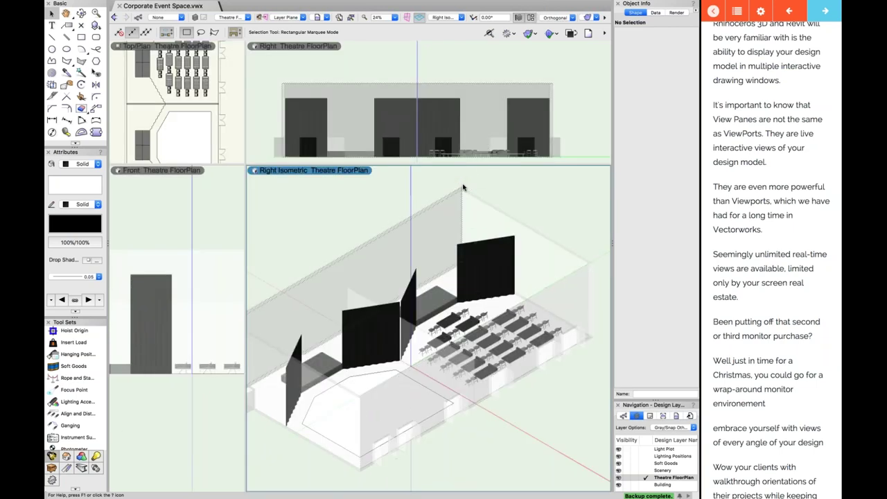
{"action": "key", "text": "ctrl+shift+1"}
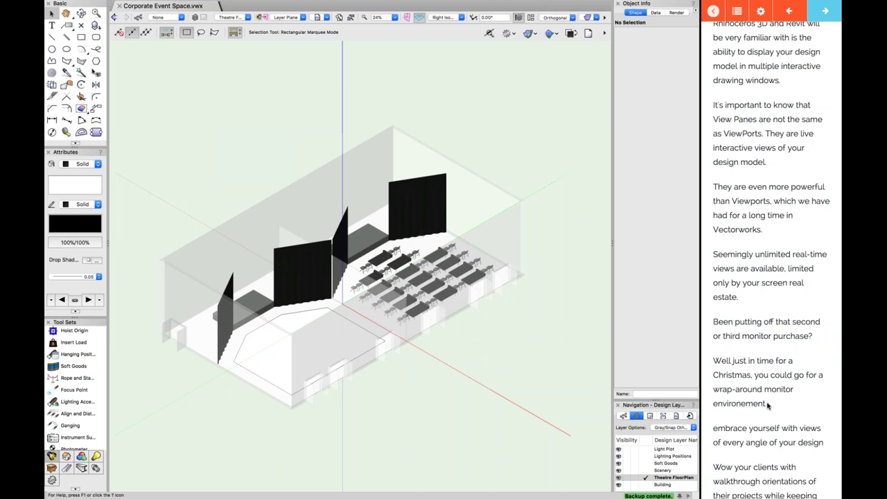
{"action": "scroll", "coordinate": [767, 407], "scroll_direction": "down", "scroll_amount": 10}
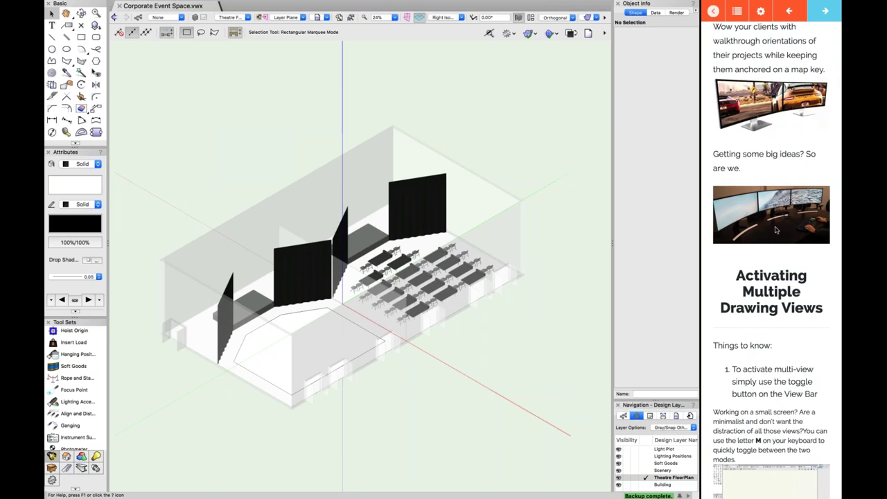
{"action": "scroll", "coordinate": [776, 230], "scroll_direction": "down", "scroll_amount": 1}
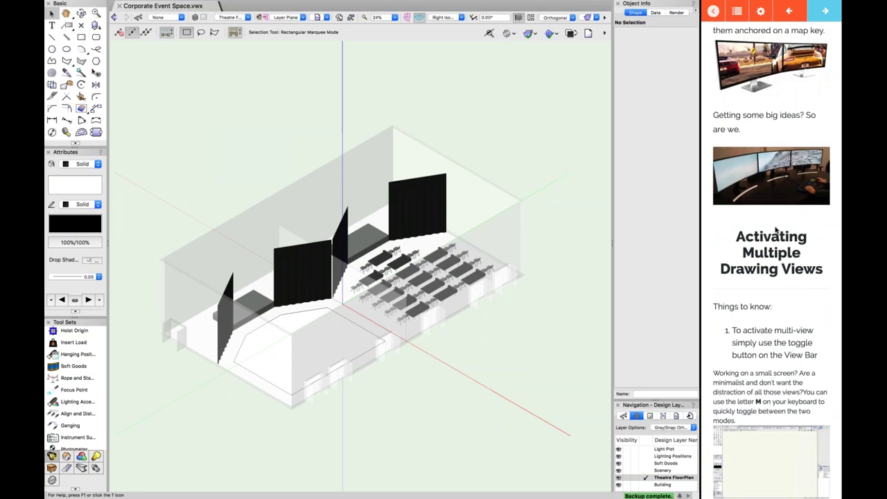
{"action": "scroll", "coordinate": [776, 230], "scroll_direction": "down", "scroll_amount": 1}
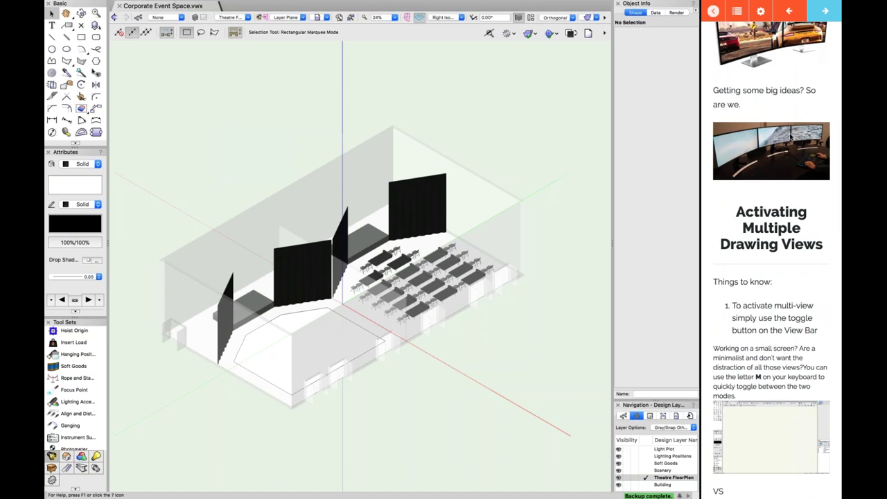
{"action": "scroll", "coordinate": [706, 174], "scroll_direction": "down", "scroll_amount": 1}
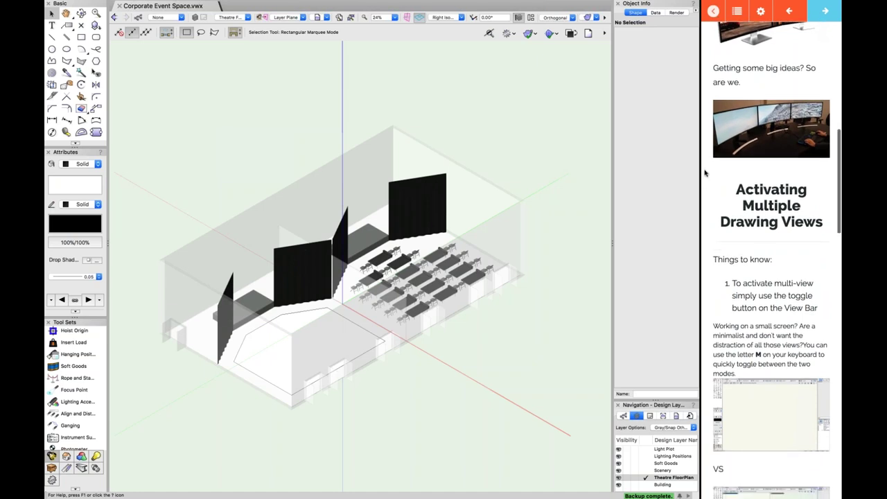
{"action": "scroll", "coordinate": [747, 156], "scroll_direction": "down", "scroll_amount": 1}
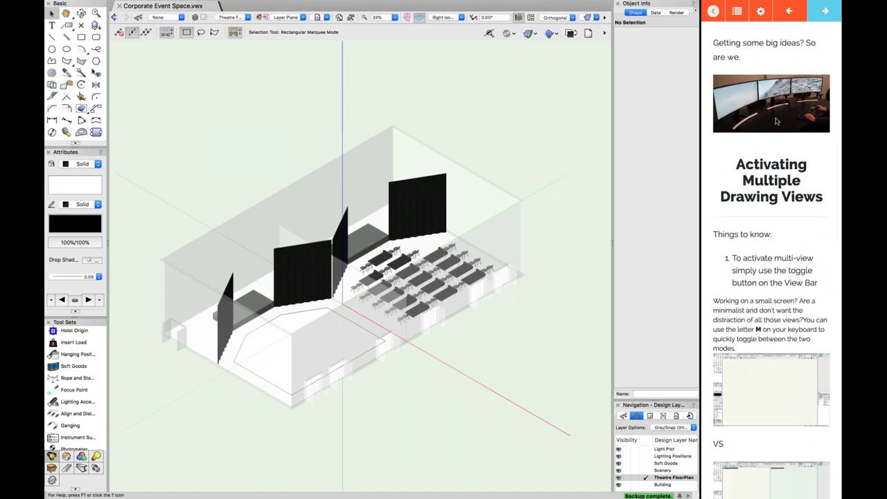
{"action": "scroll", "coordinate": [776, 121], "scroll_direction": "down", "scroll_amount": 2}
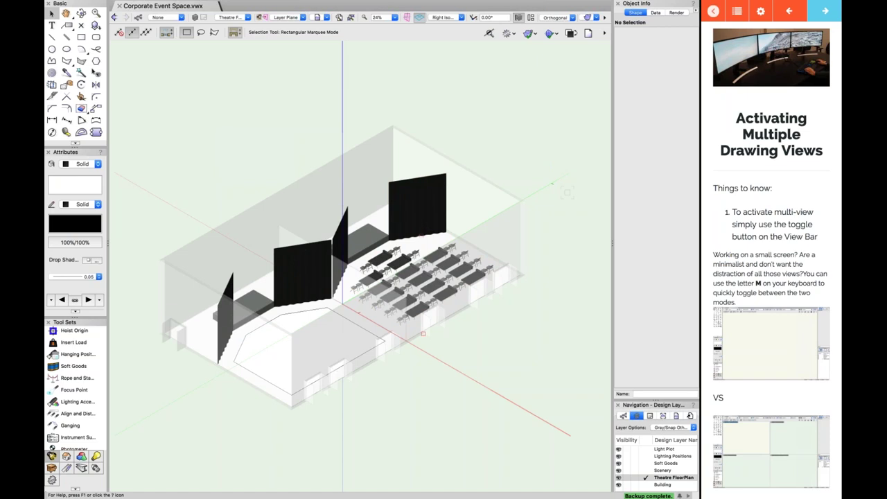
{"action": "scroll", "coordinate": [780, 345], "scroll_direction": "down", "scroll_amount": 4}
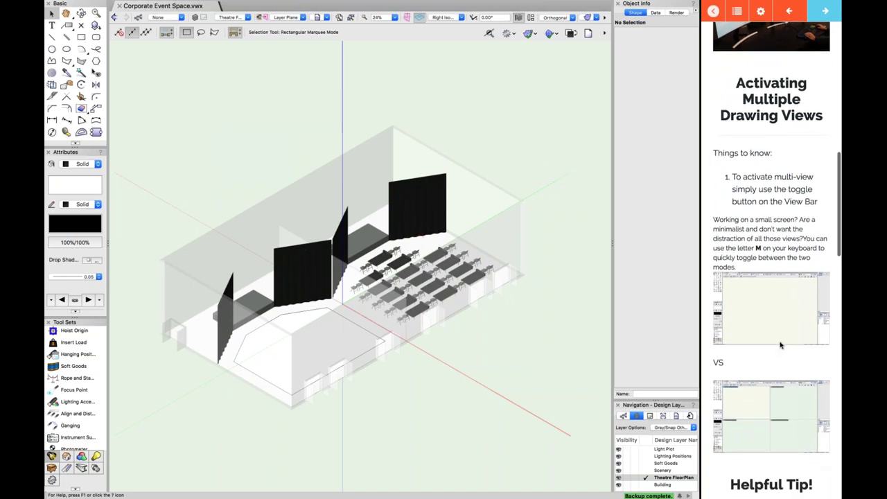
{"action": "scroll", "coordinate": [780, 344], "scroll_direction": "down", "scroll_amount": 3}
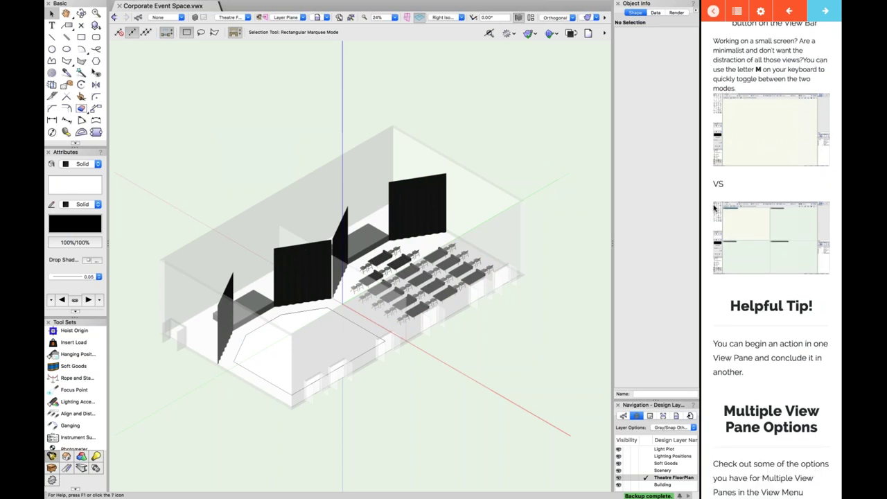
{"action": "scroll", "coordinate": [714, 208], "scroll_direction": "down", "scroll_amount": 2}
{"action": "scroll", "coordinate": [713, 208], "scroll_direction": "down", "scroll_amount": 4}
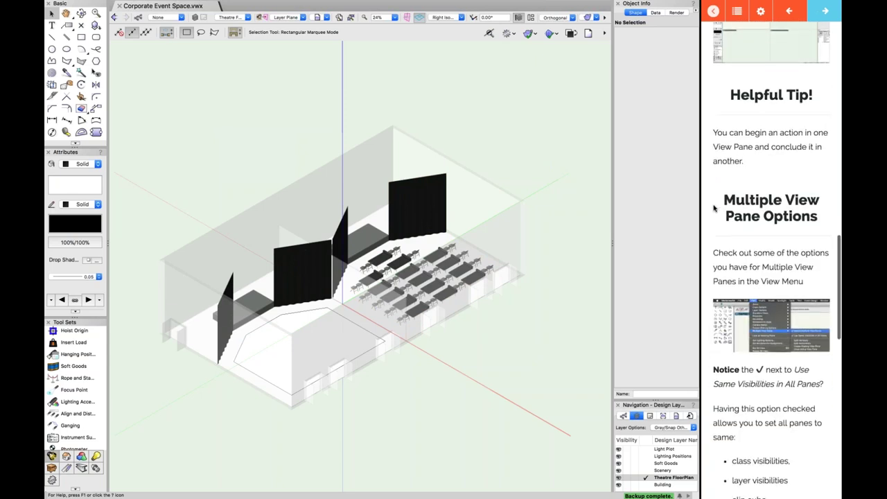
{"action": "scroll", "coordinate": [726, 254], "scroll_direction": "down", "scroll_amount": 2}
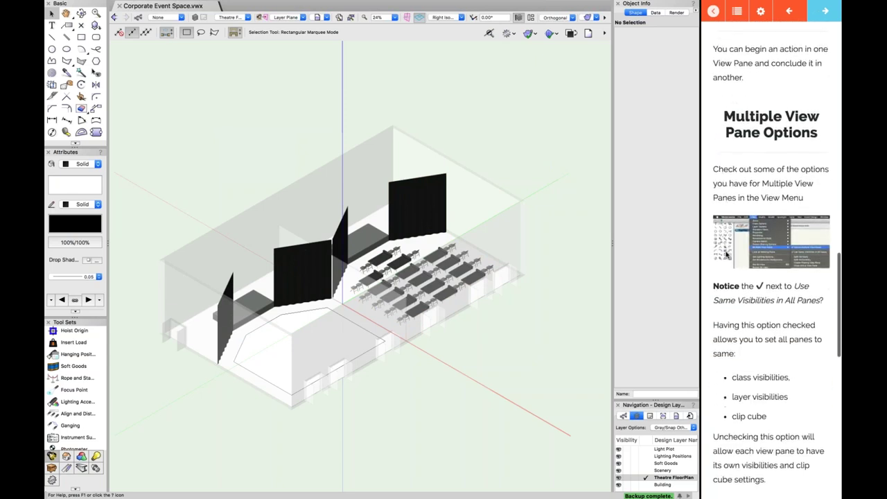
{"action": "scroll", "coordinate": [780, 91], "scroll_direction": "up", "scroll_amount": 1}
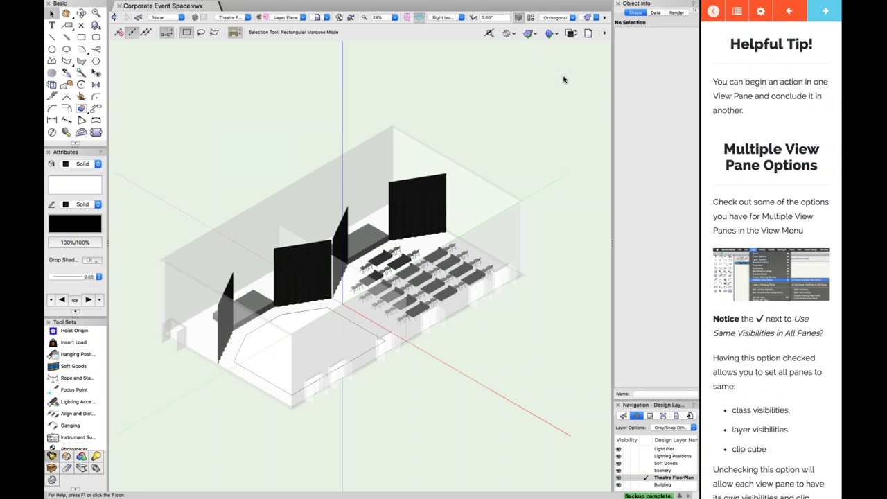
- Switch to four view panes, then shift the curtain left in the Right view and back
{"action": "key", "text": "ctrl+alt+4"}
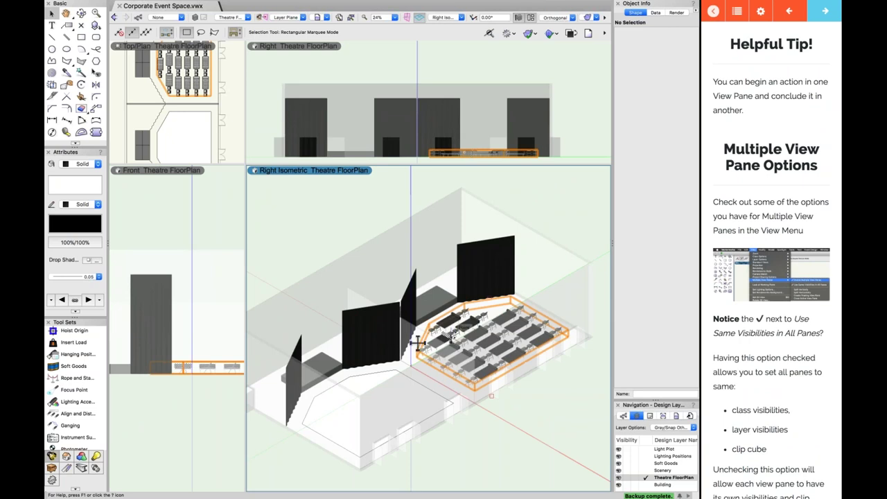
{"action": "left_click", "coordinate": [379, 361]}
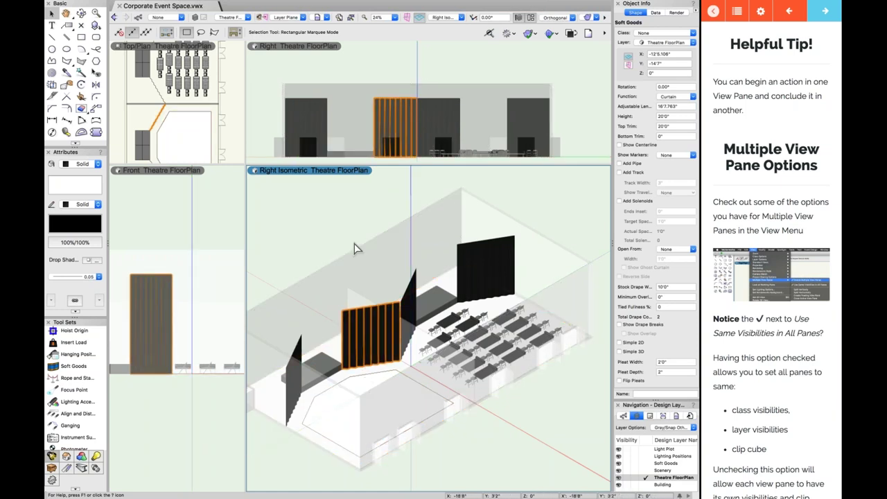
{"action": "left_click", "coordinate": [343, 62]}
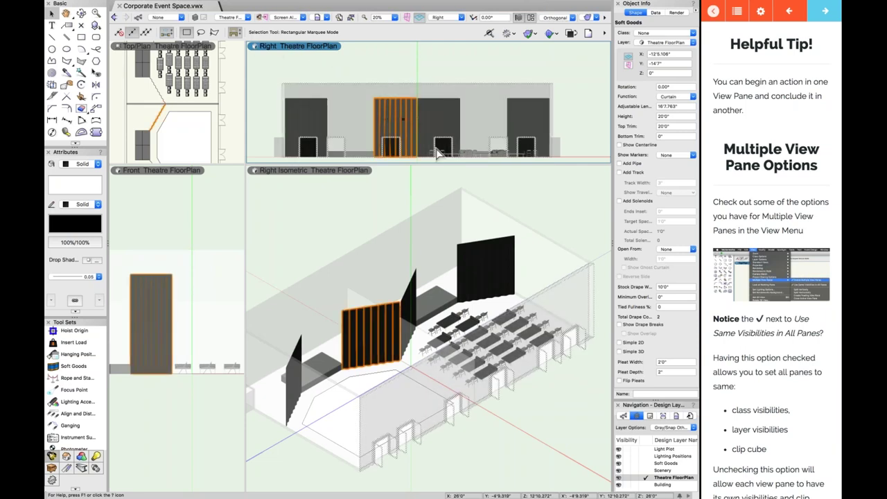
{"action": "left_click_drag", "start_coordinate": [393, 122], "coordinate": [360, 118]}
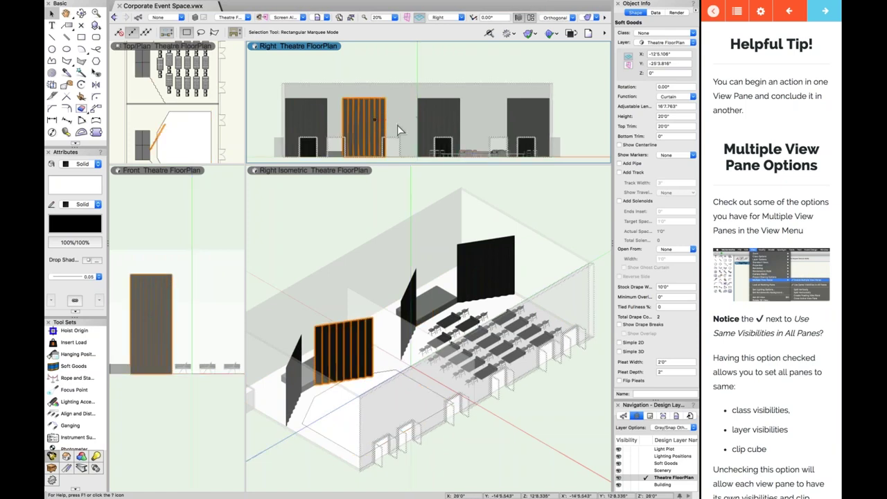
{"action": "left_click_drag", "start_coordinate": [402, 126], "coordinate": [399, 215]}
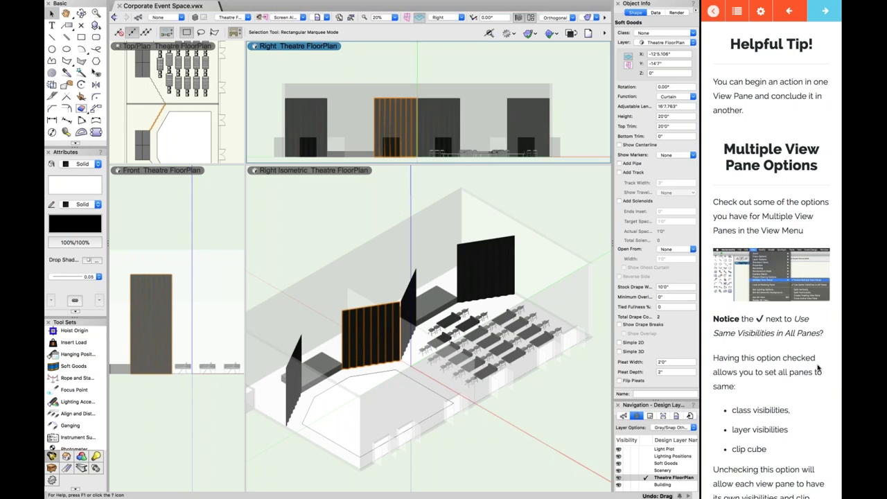
{"action": "scroll", "coordinate": [817, 368], "scroll_direction": "down", "scroll_amount": 3}
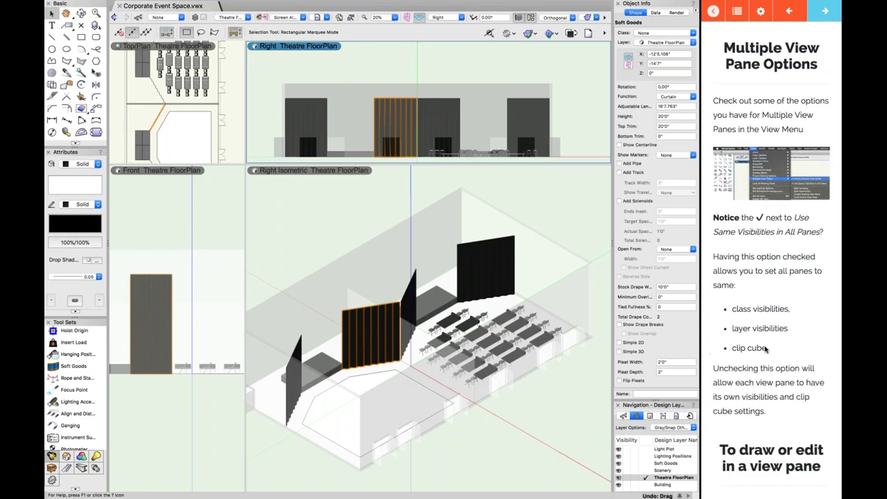
{"action": "scroll", "coordinate": [764, 349], "scroll_direction": "down", "scroll_amount": 3}
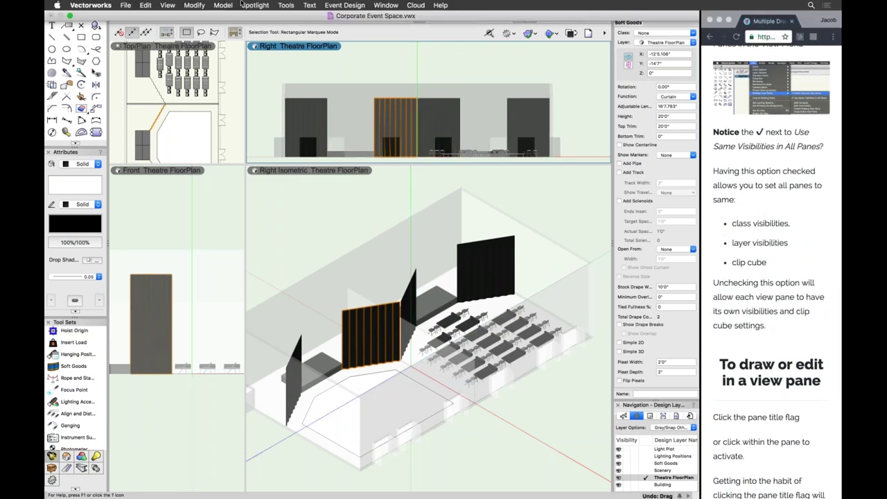
- Split the Right pane vertically into two Right views and lower the divider to enlarge the top row
{"action": "left_click", "coordinate": [167, 6]}
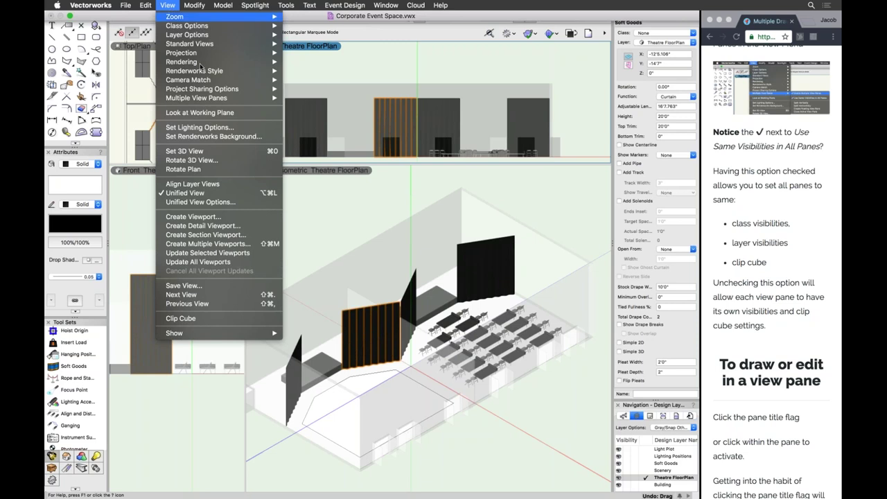
{"action": "mouse_move", "coordinate": [188, 98]}
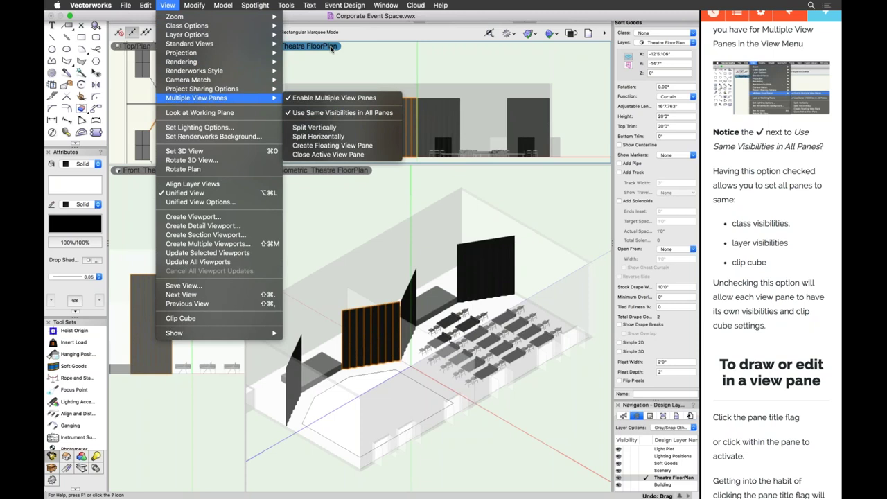
{"action": "left_click", "coordinate": [329, 130]}
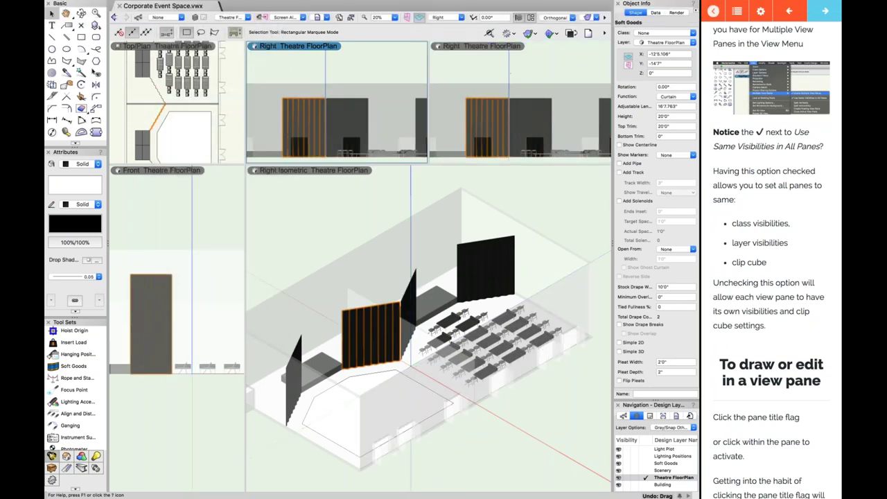
{"action": "left_click_drag", "start_coordinate": [437, 164], "coordinate": [432, 273]}
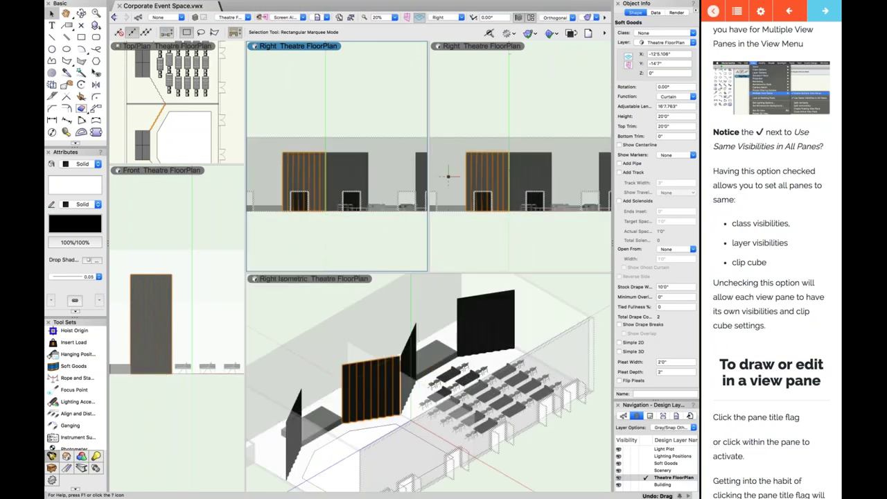
- Bring up the Right pane's view-pane menu from its title flag
{"action": "left_click", "coordinate": [311, 47]}
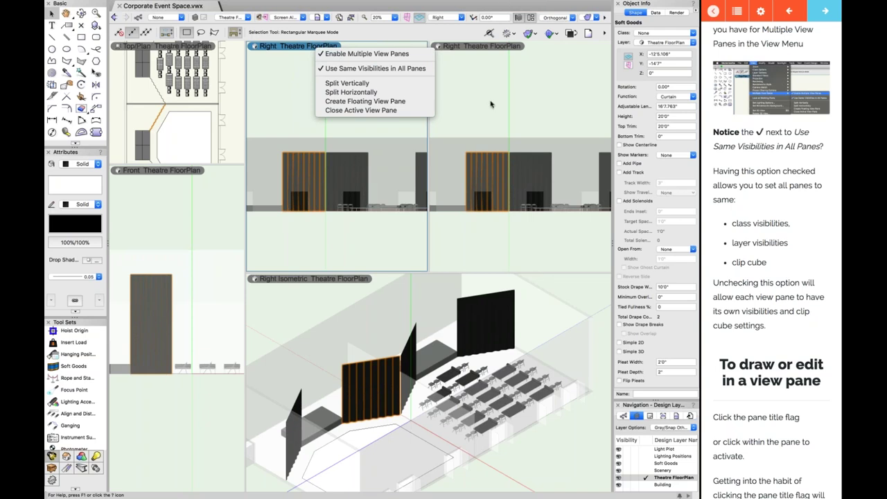
- Render the active Right pane in Wireframe and dismiss the X-ray Select tip
{"action": "left_click", "coordinate": [588, 18]}
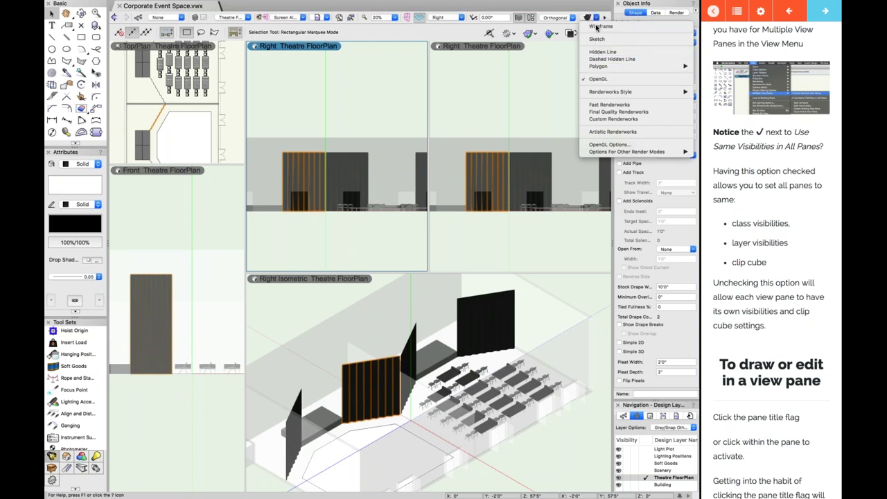
{"action": "left_click", "coordinate": [595, 26]}
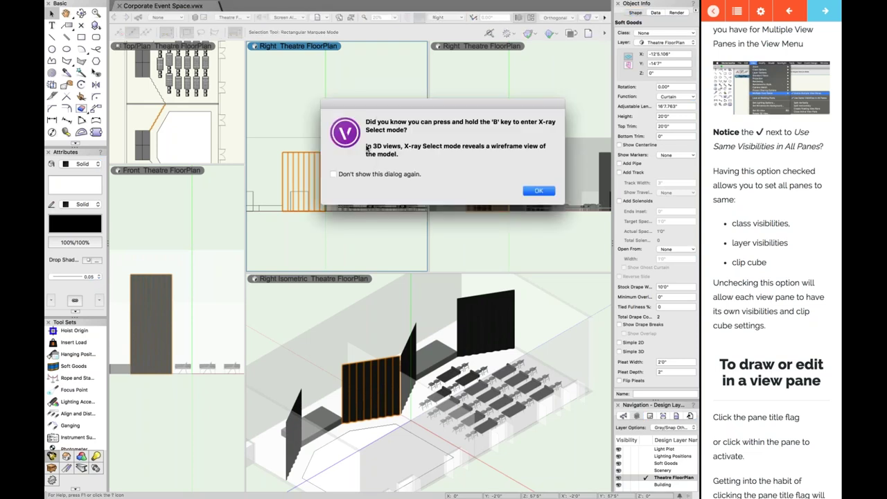
{"action": "left_click", "coordinate": [538, 191]}
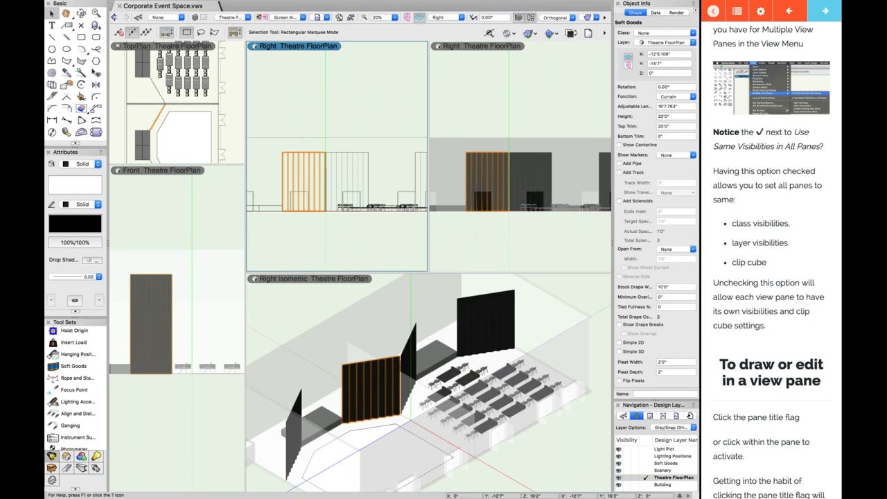
- Switch between the two Right panes and reframe the drawing in the wireframe pane
{"action": "left_click", "coordinate": [481, 239]}
{"action": "scroll", "coordinate": [479, 239], "scroll_direction": "up", "scroll_amount": 2}
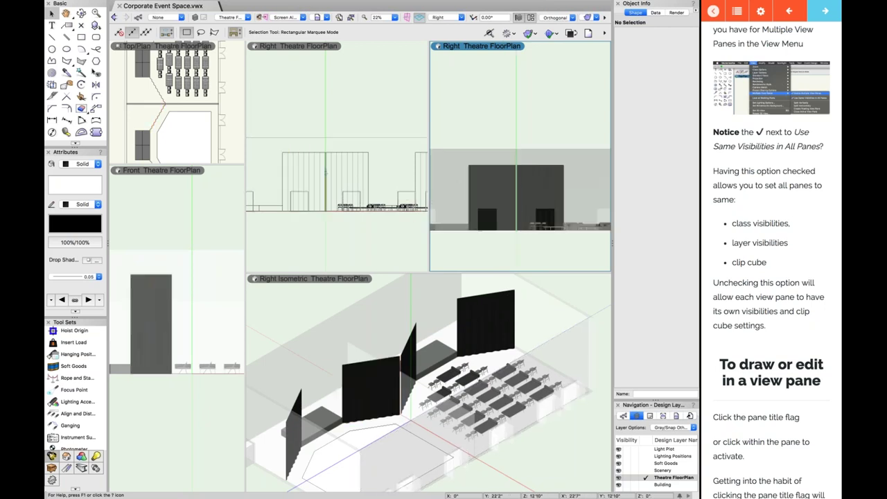
{"action": "left_click", "coordinate": [335, 124]}
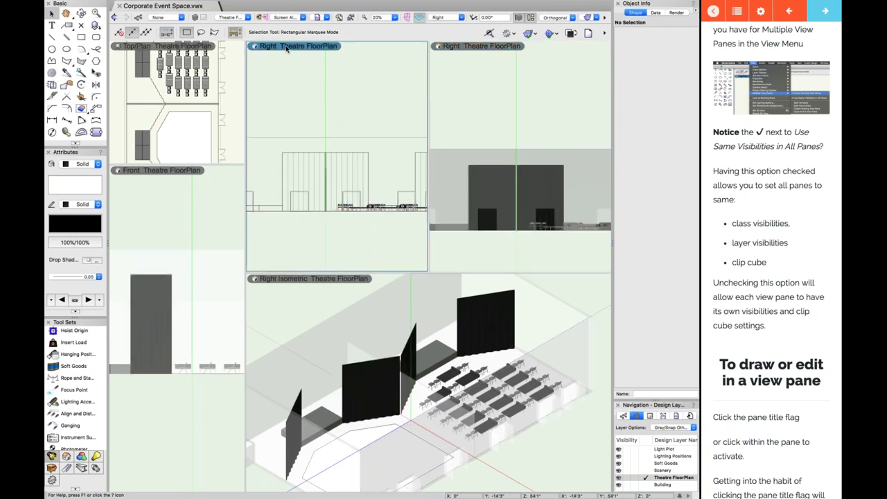
{"action": "left_click", "coordinate": [287, 47]}
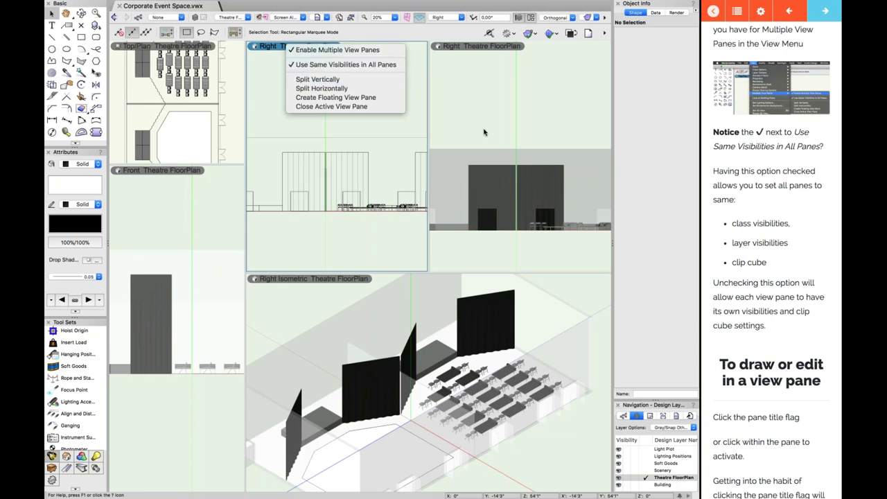
{"action": "key", "text": "Escape"}
{"action": "scroll", "coordinate": [359, 223], "scroll_direction": "up", "scroll_amount": 2}
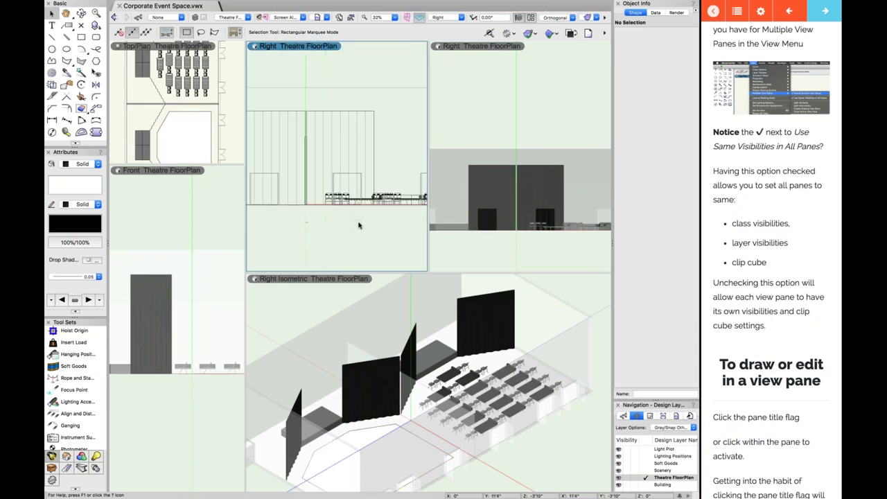
{"action": "scroll", "coordinate": [368, 102], "scroll_direction": "down", "scroll_amount": 1}
{"action": "middle_click_drag", "start_coordinate": [359, 67], "coordinate": [347, 105]}
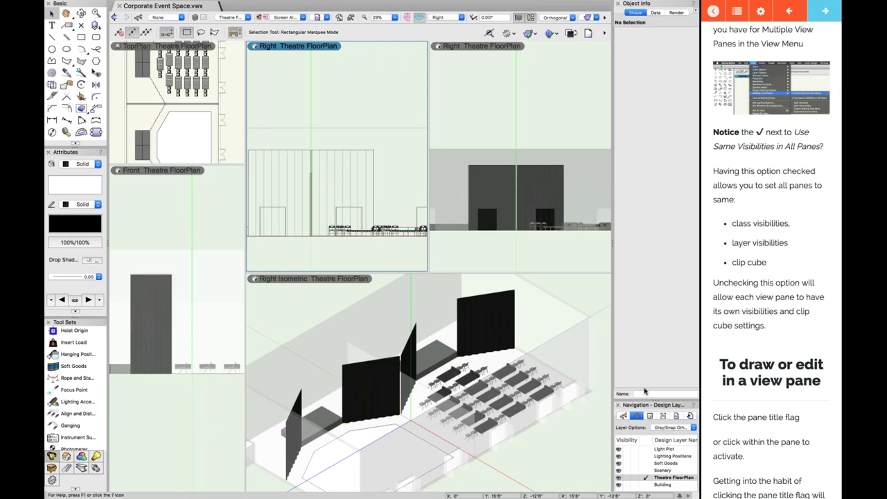
- Move the Navigation palette up, browse classes and layers, and hide then show the Building layer
{"action": "left_click_drag", "start_coordinate": [657, 400], "coordinate": [657, 286]}
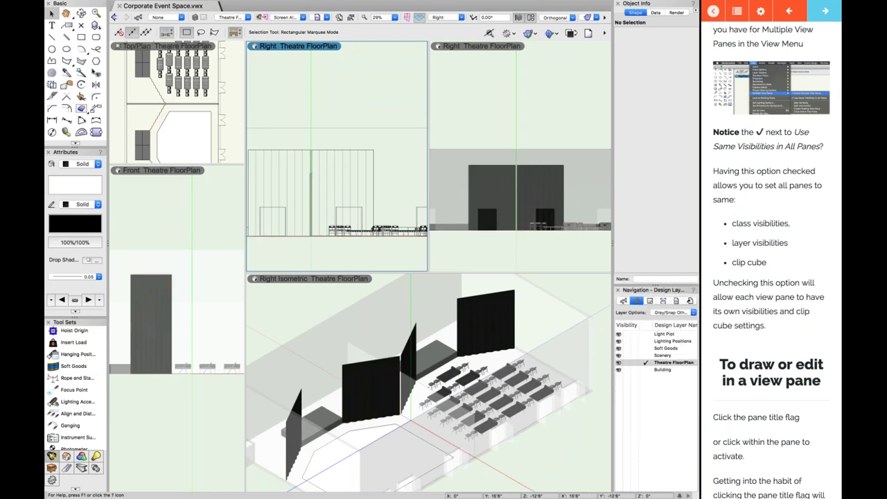
{"action": "left_click", "coordinate": [622, 300]}
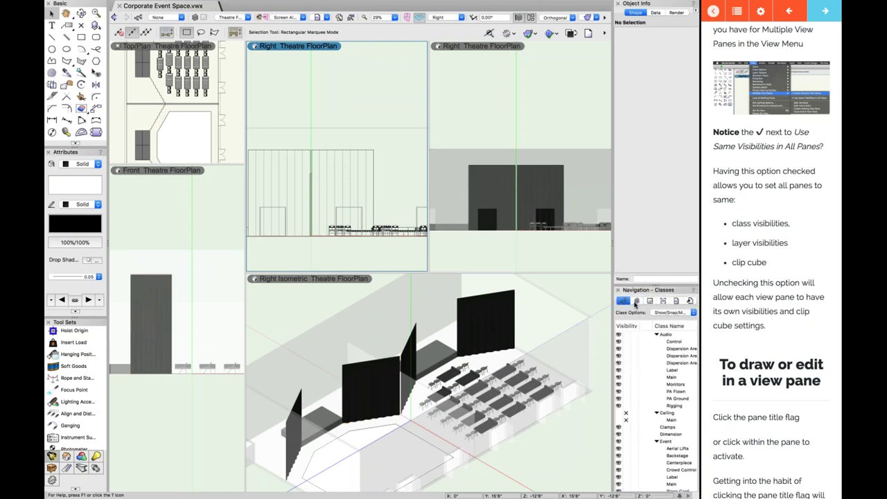
{"action": "left_click", "coordinate": [636, 302]}
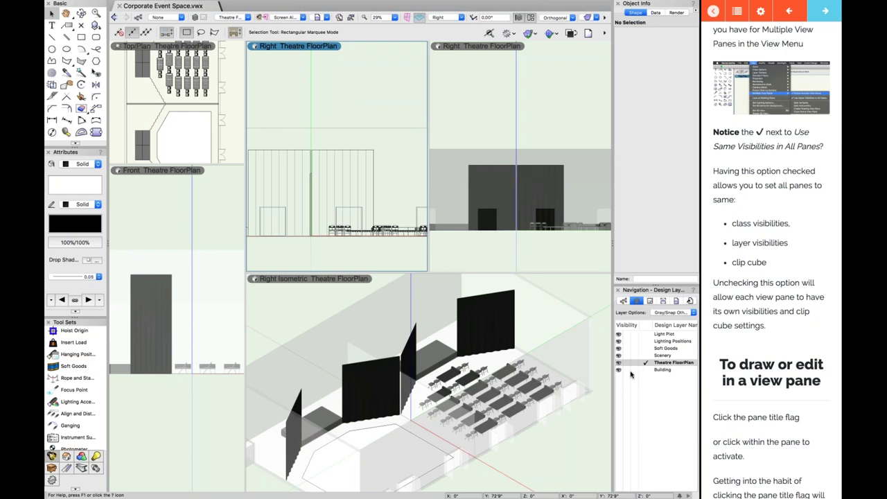
{"action": "left_click", "coordinate": [626, 370]}
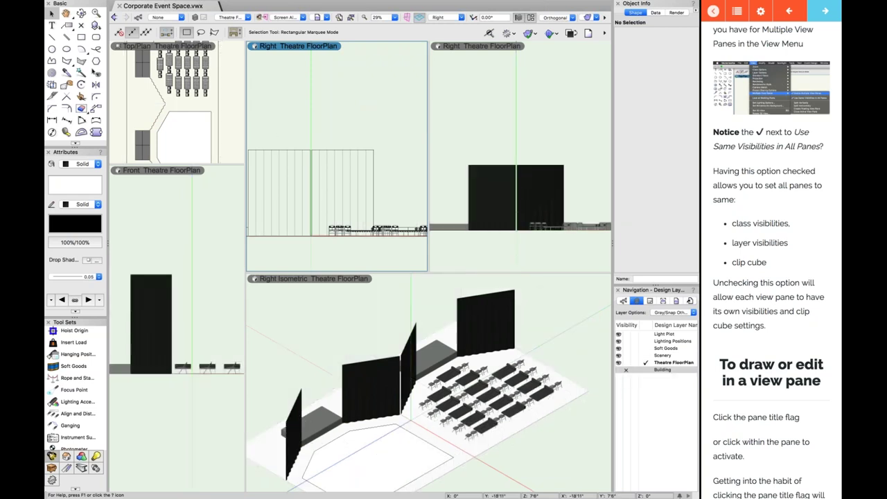
{"action": "left_click", "coordinate": [619, 371]}
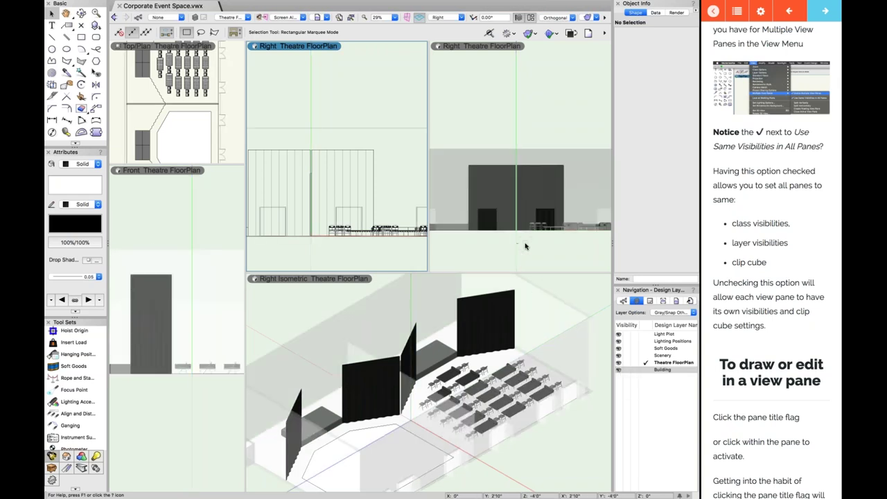
- Pan and zoom the Right pane slightly, then bring up its view-pane options
{"action": "scroll", "coordinate": [388, 206], "scroll_direction": "down", "scroll_amount": 2}
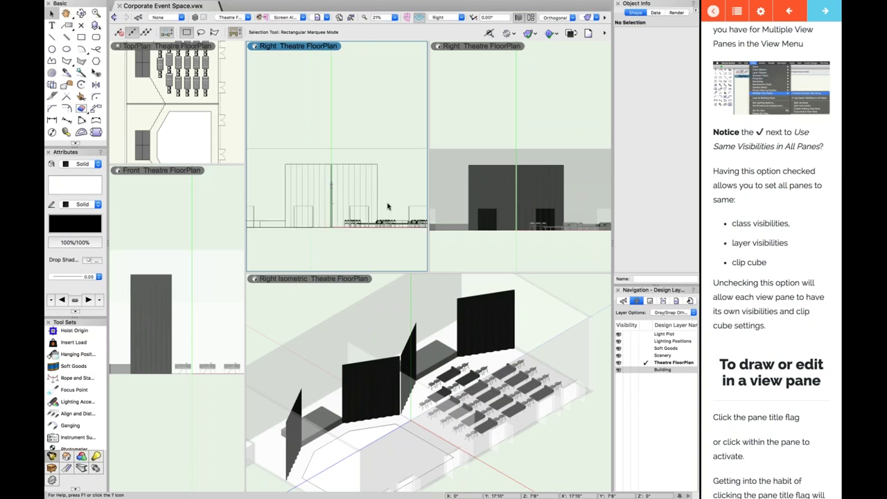
{"action": "middle_click_drag", "start_coordinate": [360, 158], "coordinate": [348, 149]}
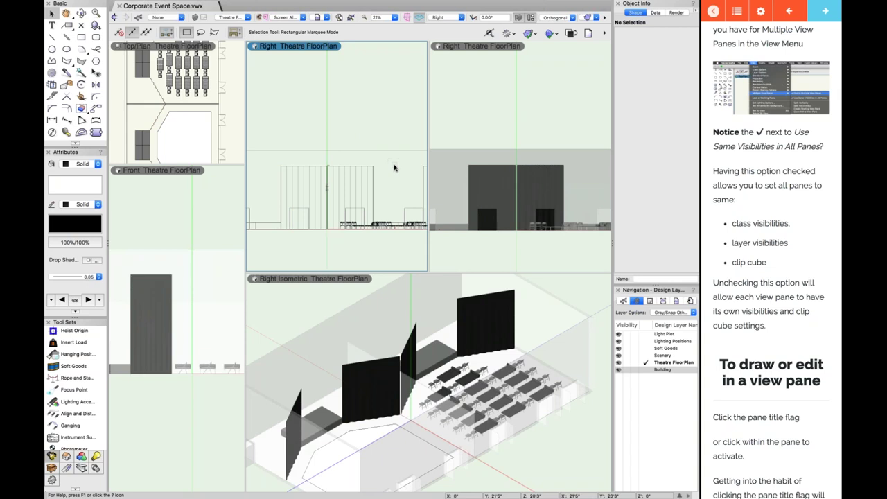
{"action": "scroll", "coordinate": [395, 168], "scroll_direction": "up", "scroll_amount": 1}
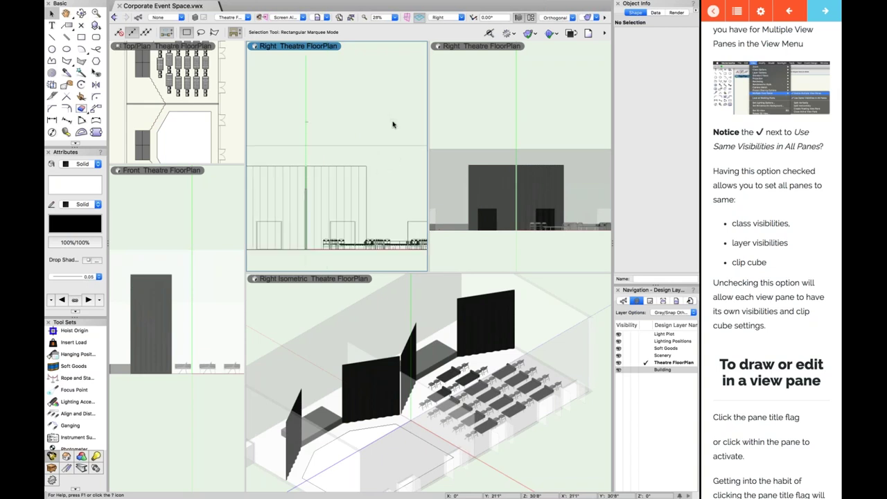
{"action": "scroll", "coordinate": [392, 125], "scroll_direction": "down", "scroll_amount": 1}
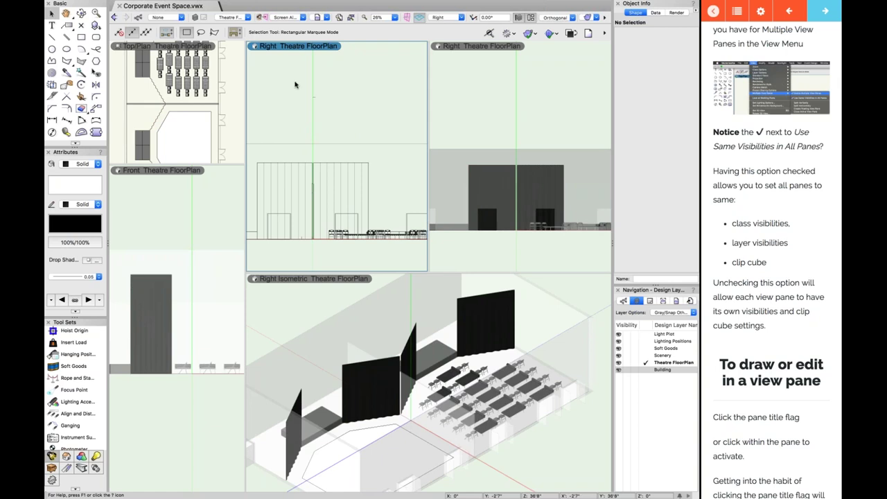
{"action": "left_click", "coordinate": [295, 47]}
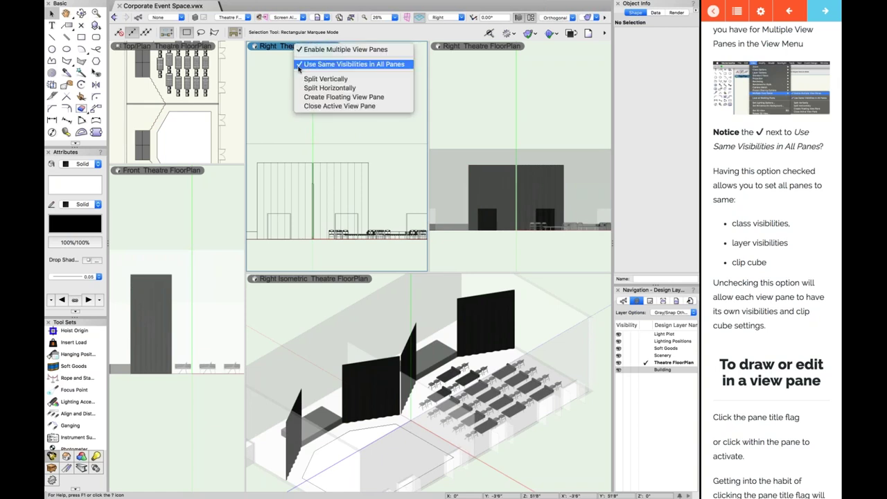
- Turn off Use Same Visibilities in All Panes and check the Right panes' options
{"action": "left_click", "coordinate": [299, 65]}
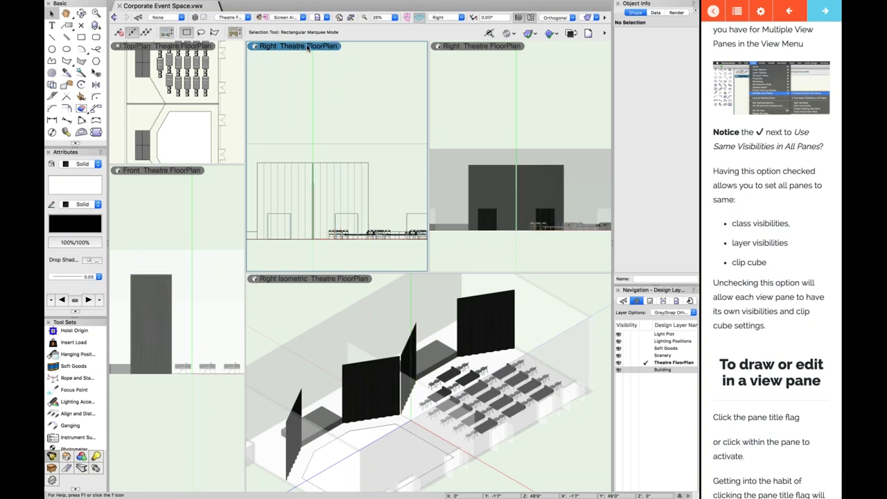
{"action": "left_click", "coordinate": [308, 48]}
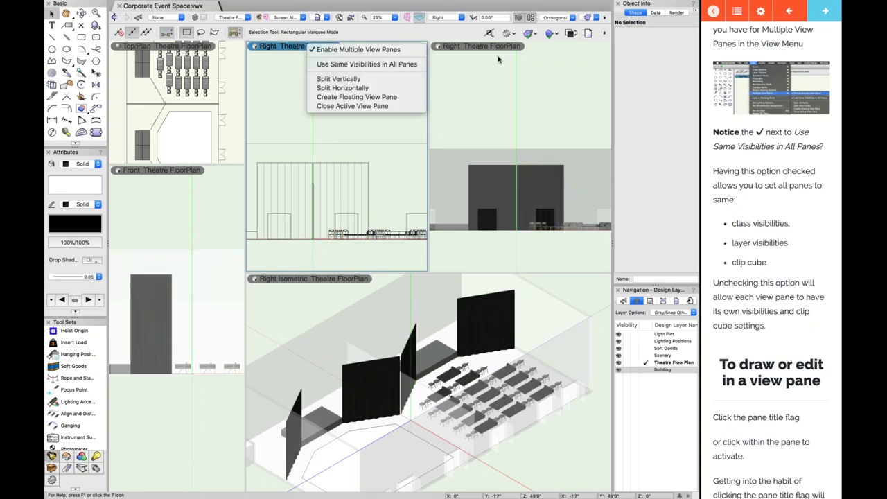
{"action": "left_click", "coordinate": [490, 48]}
{"action": "left_click", "coordinate": [489, 47]}
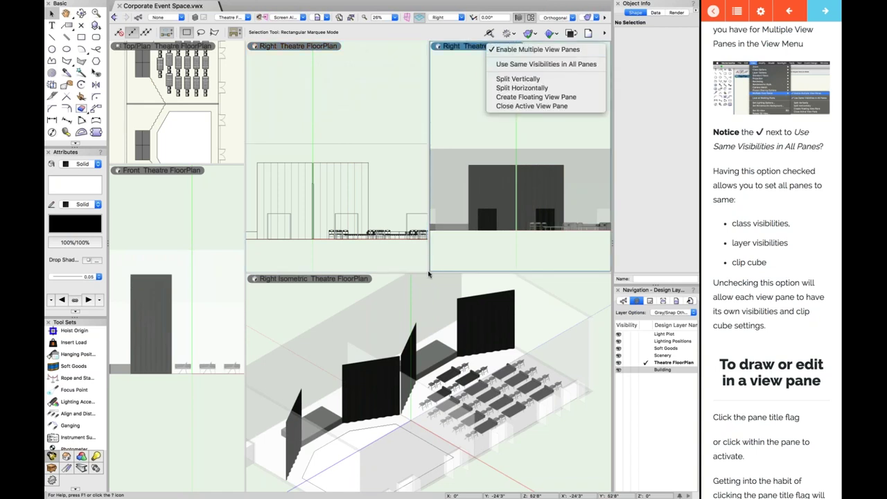
- Activate the Right Isometric pane, right-click the curtain, then return to the Right pane's options
{"action": "left_click", "coordinate": [343, 281]}
{"action": "left_click", "coordinate": [339, 281]}
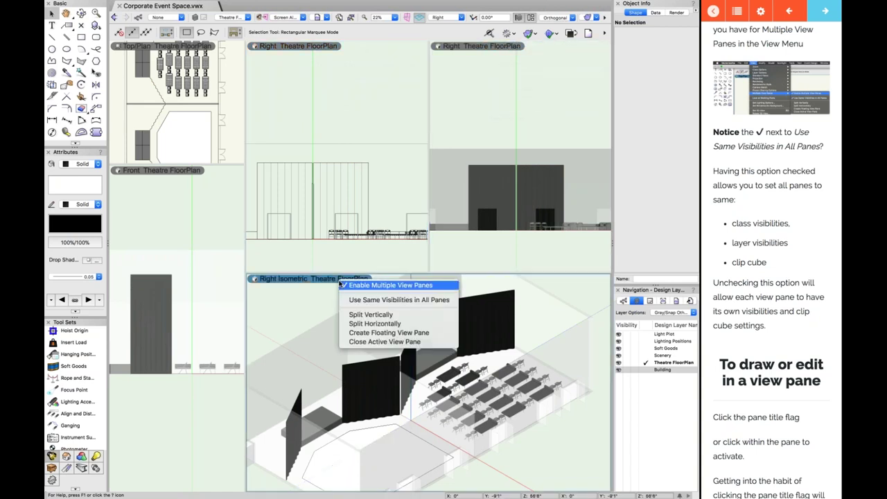
{"action": "right_click", "coordinate": [340, 281]}
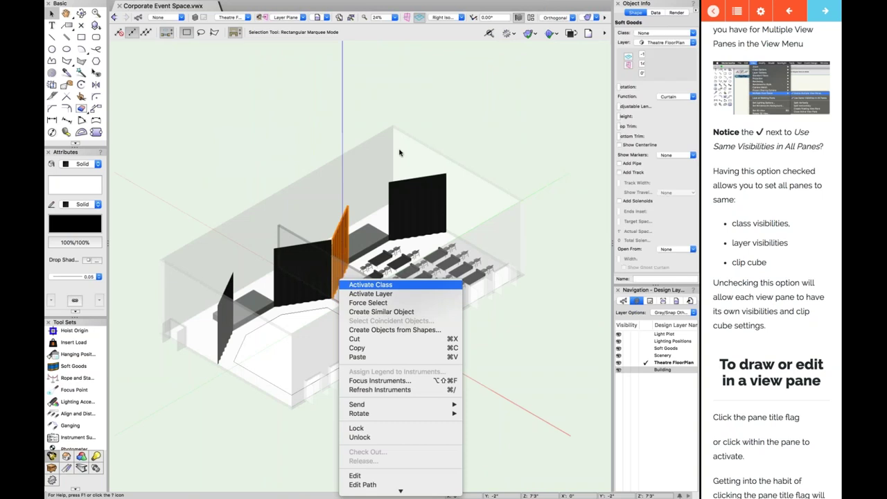
{"action": "left_click", "coordinate": [531, 18]}
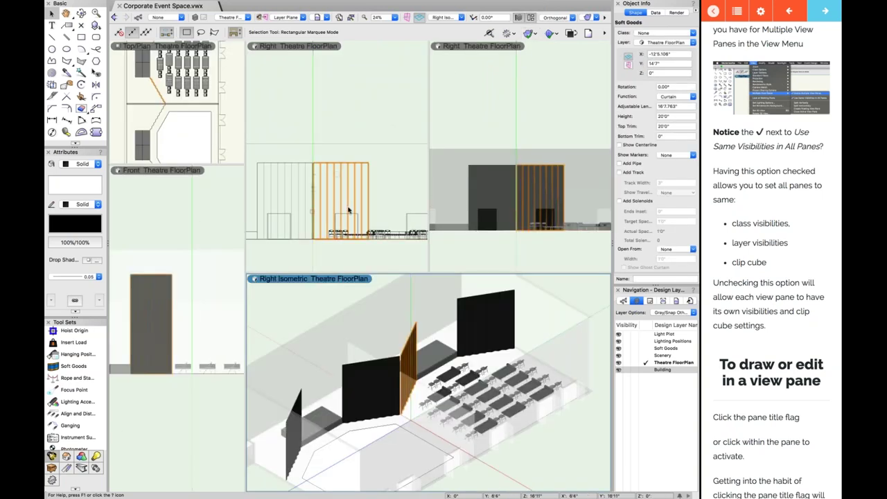
{"action": "left_click", "coordinate": [309, 46]}
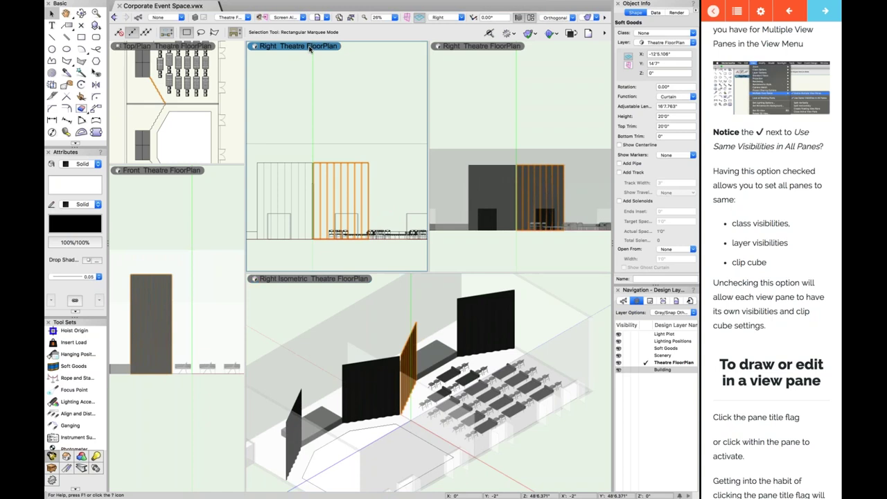
{"action": "left_click", "coordinate": [310, 47]}
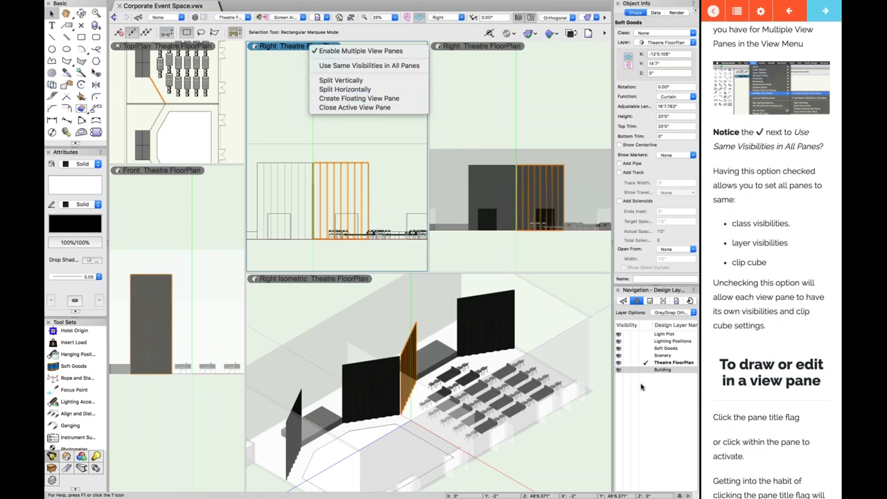
- Hide the Building layer in the Right pane only and set Light Plot as its active layer
{"action": "left_click", "coordinate": [294, 129]}
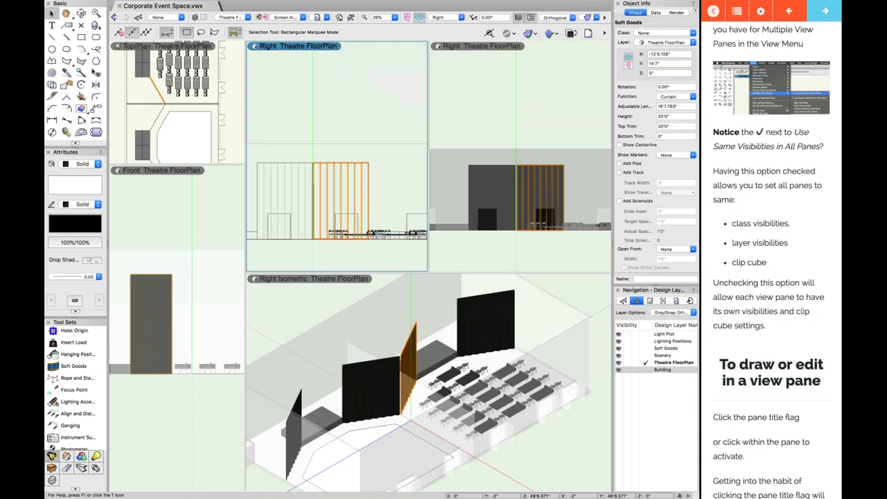
{"action": "left_click", "coordinate": [625, 370]}
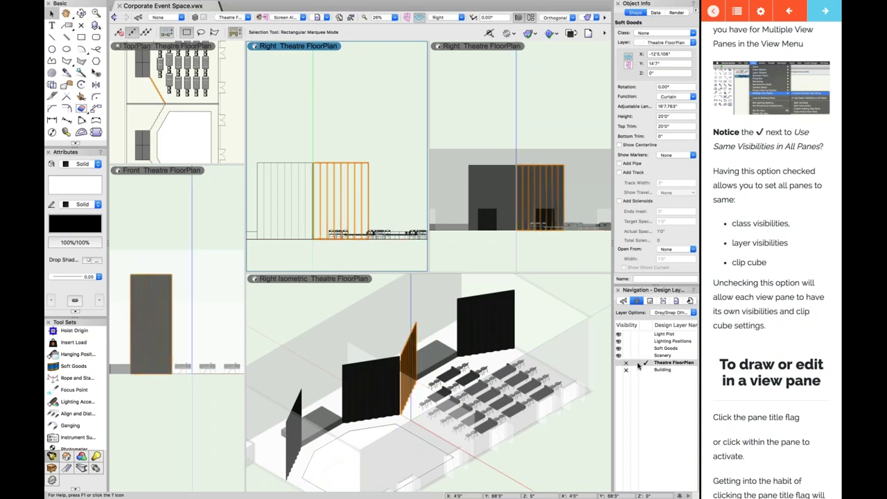
{"action": "left_click", "coordinate": [646, 334]}
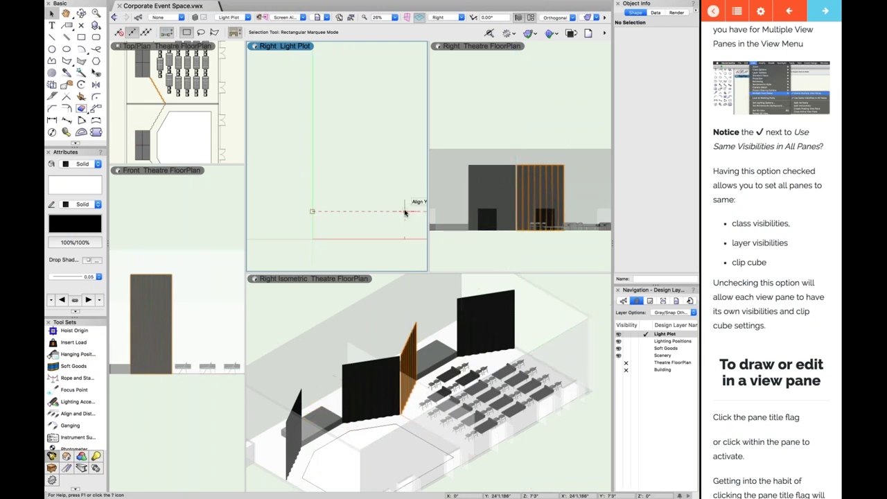
- Toggle the multiple-pane layout off and on twice, then activate the Right Isometric pane
{"action": "left_click", "coordinate": [531, 18]}
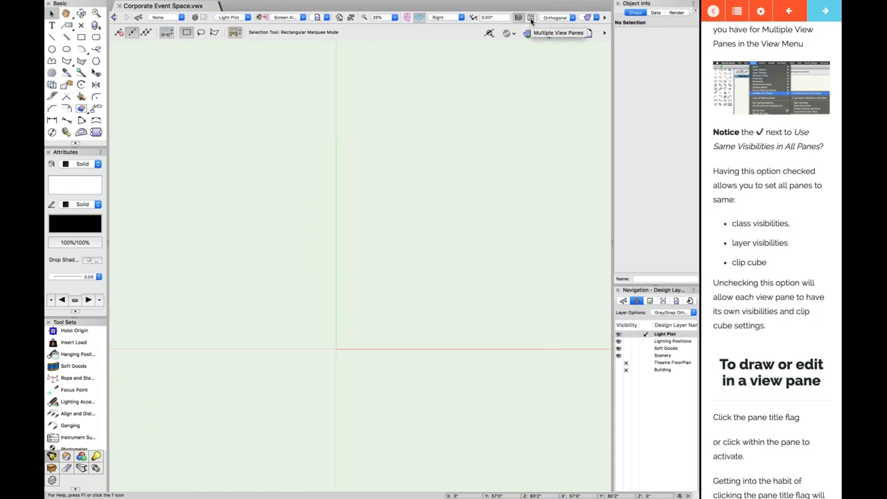
{"action": "left_click", "coordinate": [531, 18]}
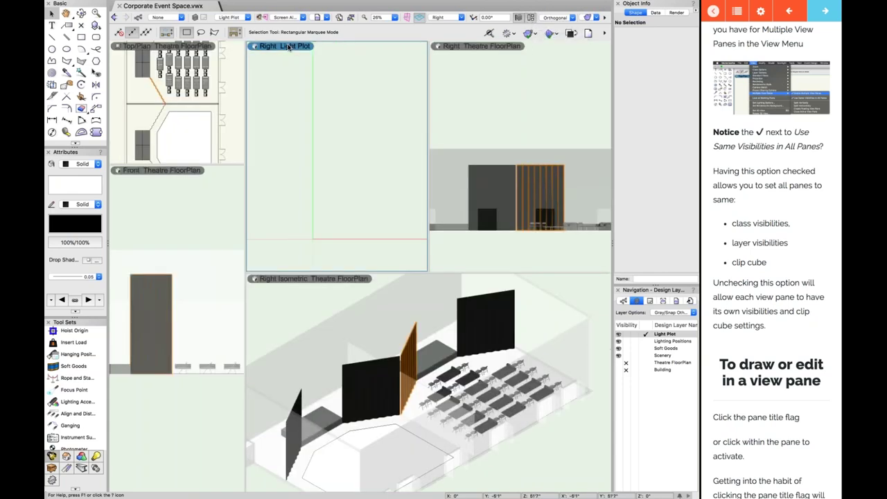
{"action": "left_click", "coordinate": [531, 20]}
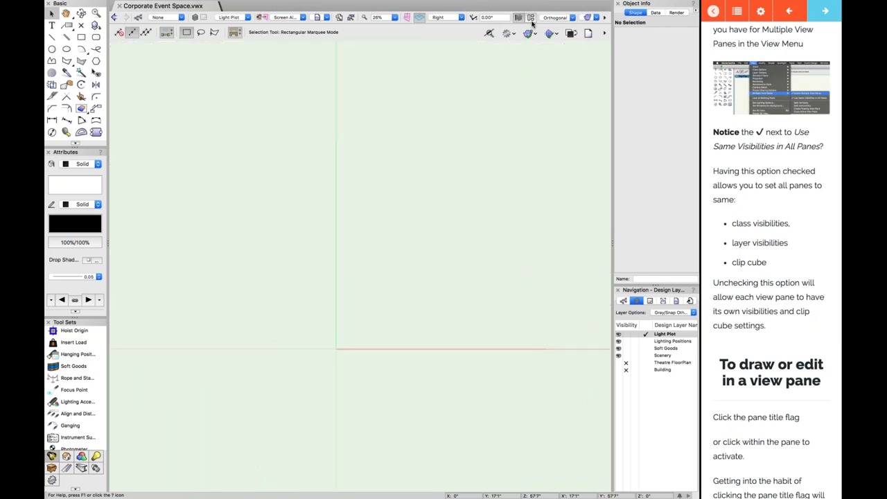
{"action": "left_click", "coordinate": [530, 19]}
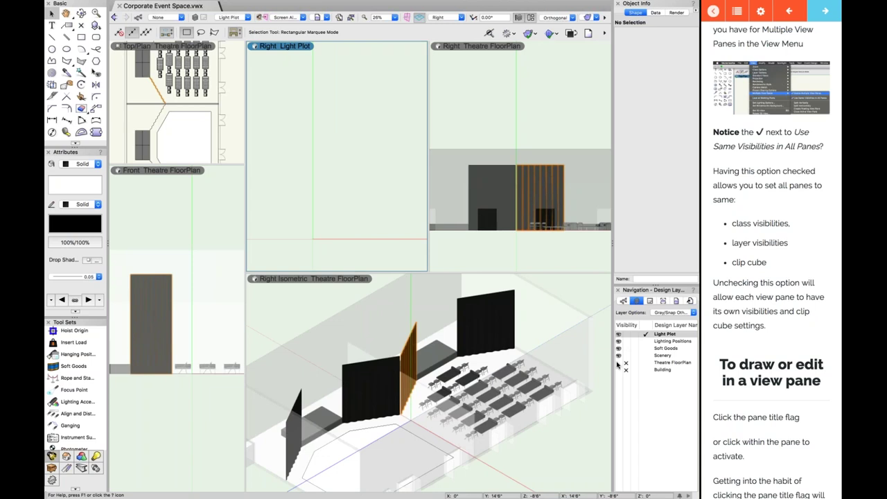
{"action": "left_click", "coordinate": [301, 279]}
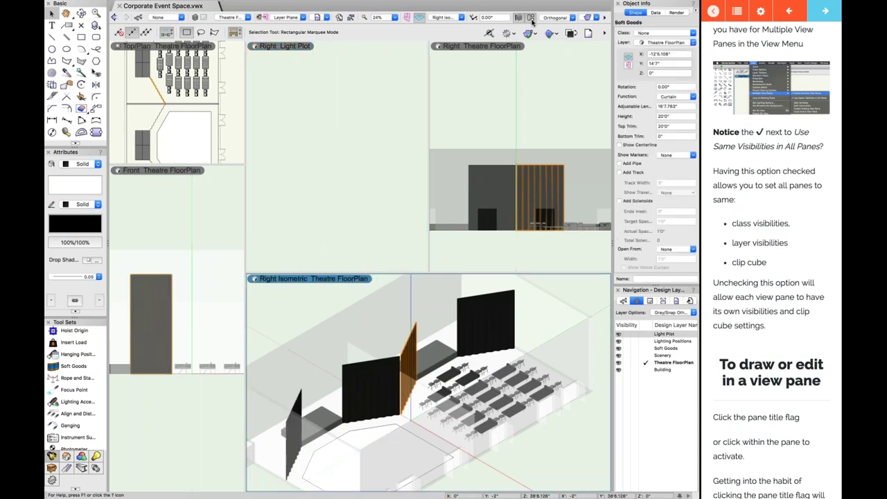
- Show only the Right Isometric view, then advance the tutorial to Live Section and Elevation Editing
{"action": "key", "text": "super+shift+1"}
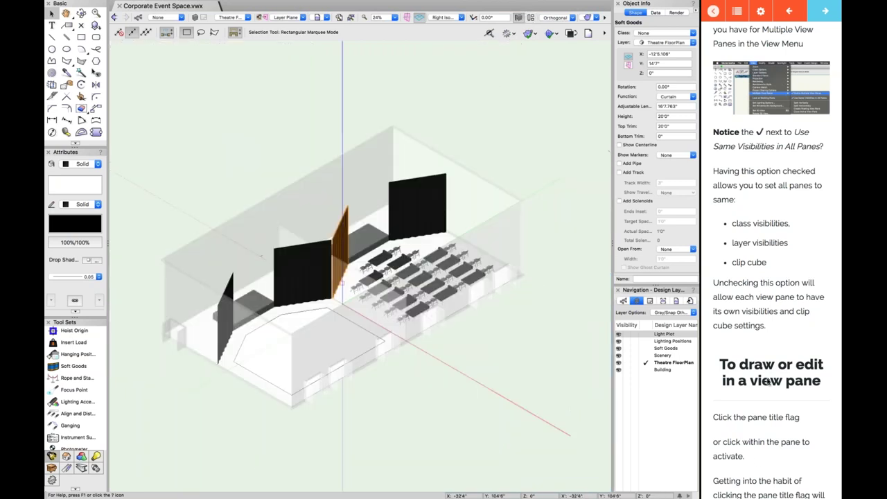
{"action": "scroll", "coordinate": [755, 460], "scroll_direction": "down", "scroll_amount": 5}
{"action": "scroll", "coordinate": [756, 460], "scroll_direction": "down", "scroll_amount": 15}
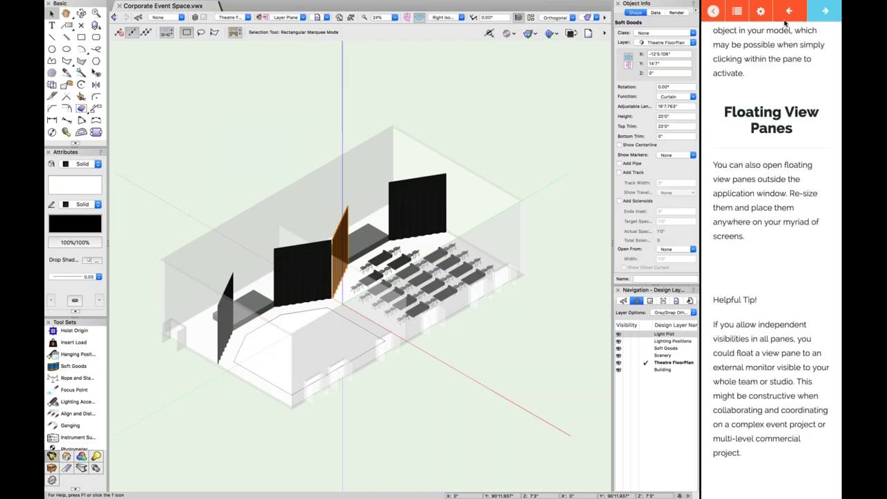
{"action": "left_click", "coordinate": [818, 16]}
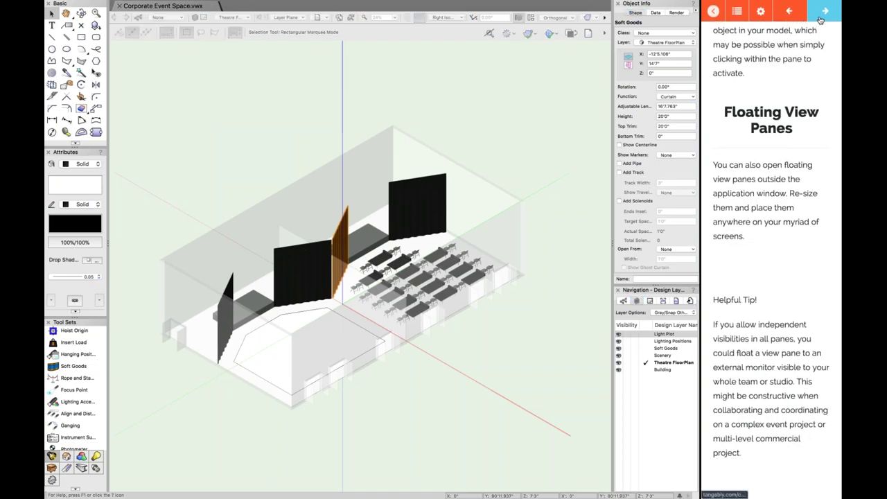
{"action": "left_click", "coordinate": [819, 20]}
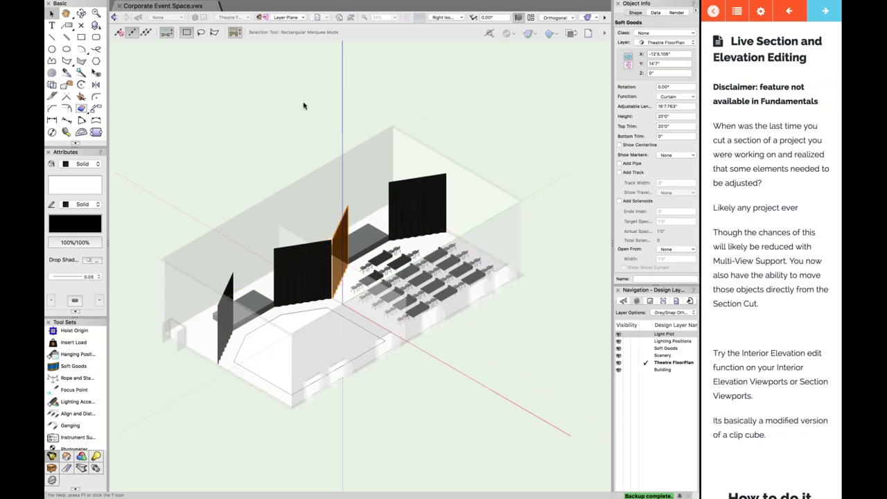
{"action": "left_click", "coordinate": [229, 18]}
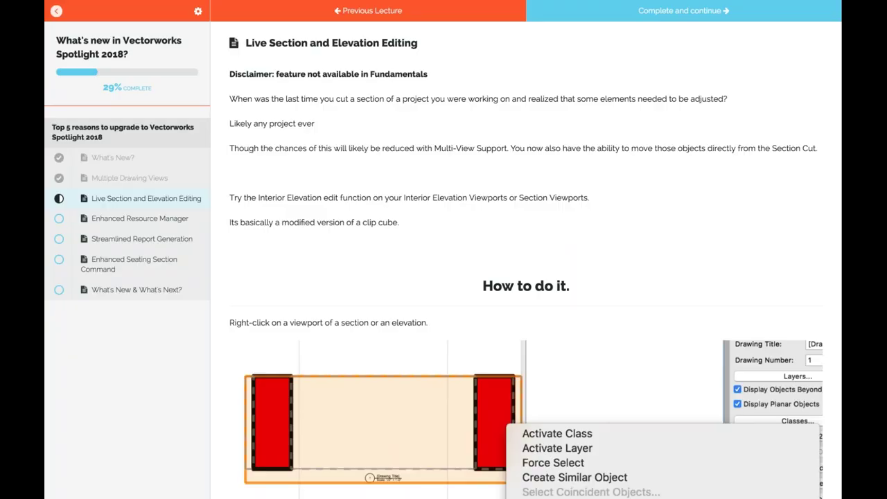
- Relaunch Vectorworks 2018 via Mission Control and Launchpad, which crashes during startup
{"action": "key", "text": "super+shift+backslash"}
{"action": "key", "text": "super+shift+backslash"}
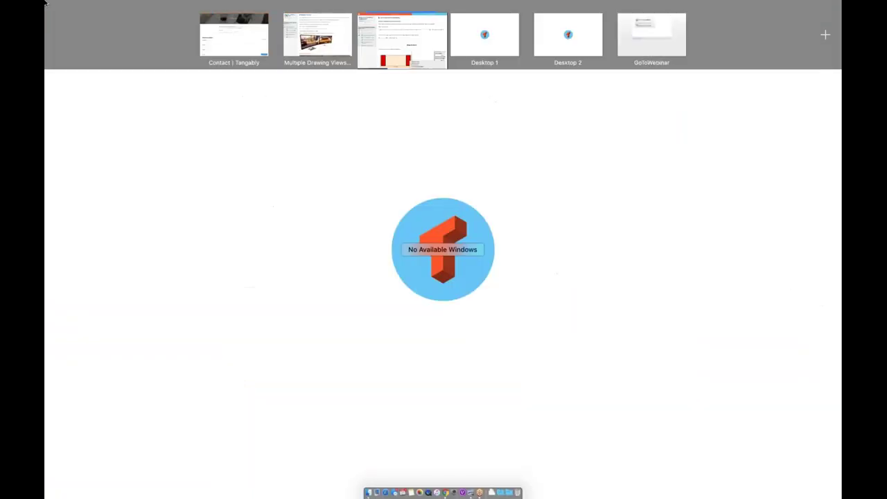
{"action": "key", "text": "F4"}
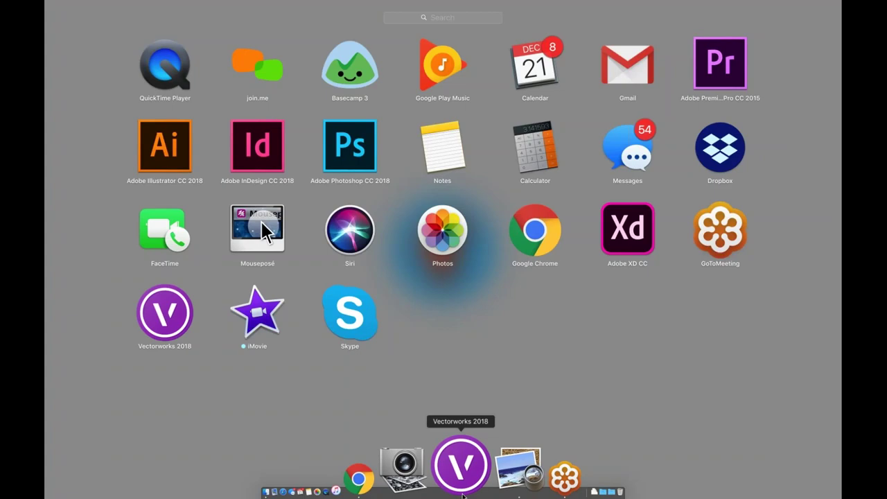
{"action": "key", "text": "F4"}
{"action": "key", "text": "F4"}
{"action": "left_click", "coordinate": [459, 489]}
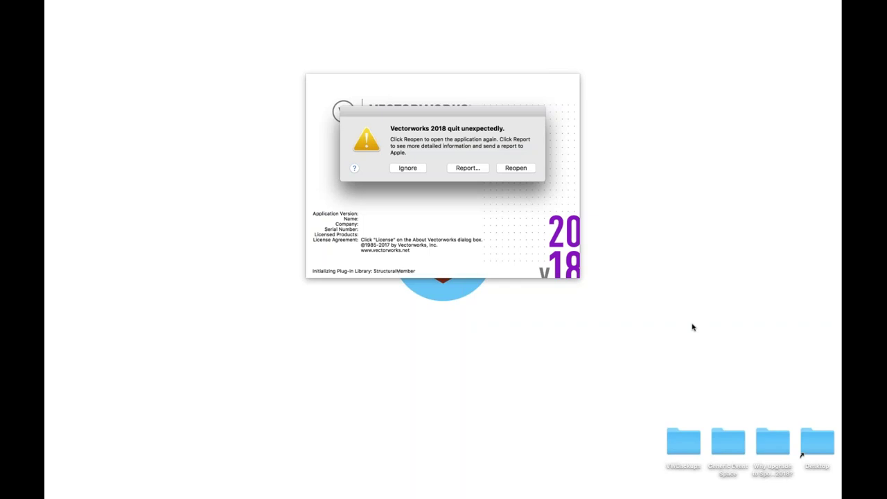
- Reopen Vectorworks after the crash and open the Generic Event Space folder on the desktop
{"action": "left_click", "coordinate": [514, 169]}
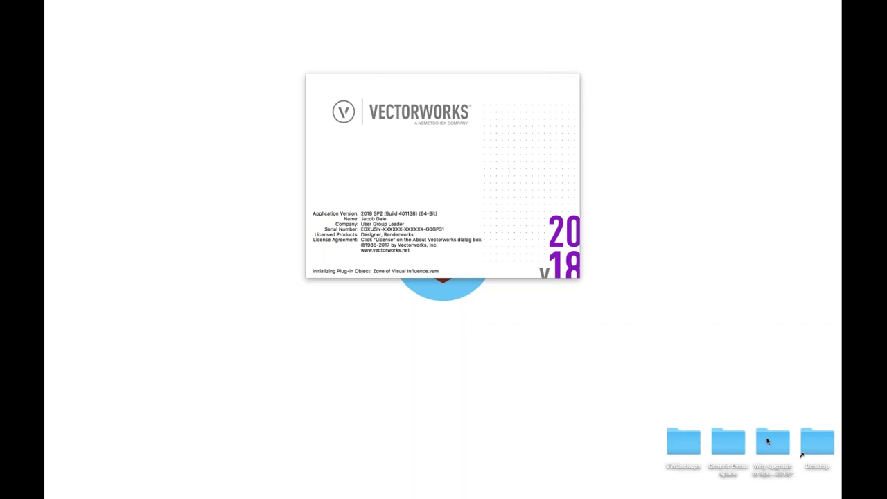
{"action": "double_click", "coordinate": [728, 442]}
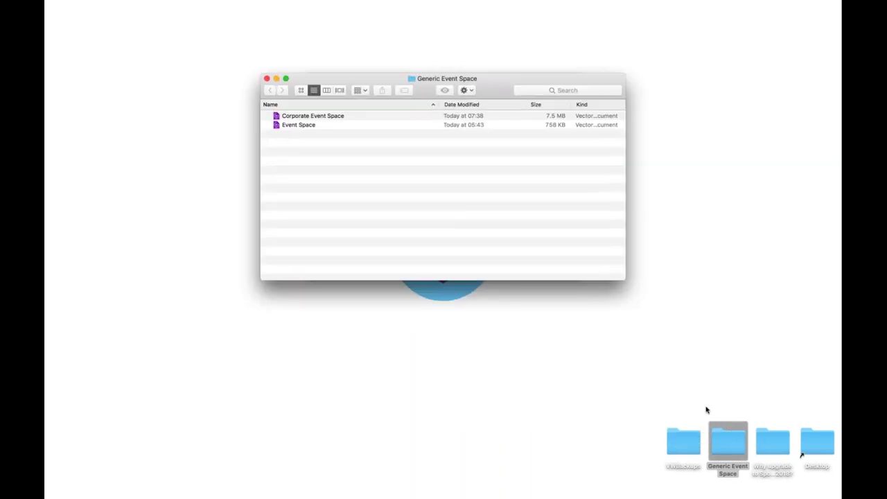
- Select Corporate Event Space in the Finder list and drag the folder window down
{"action": "left_click", "coordinate": [311, 118]}
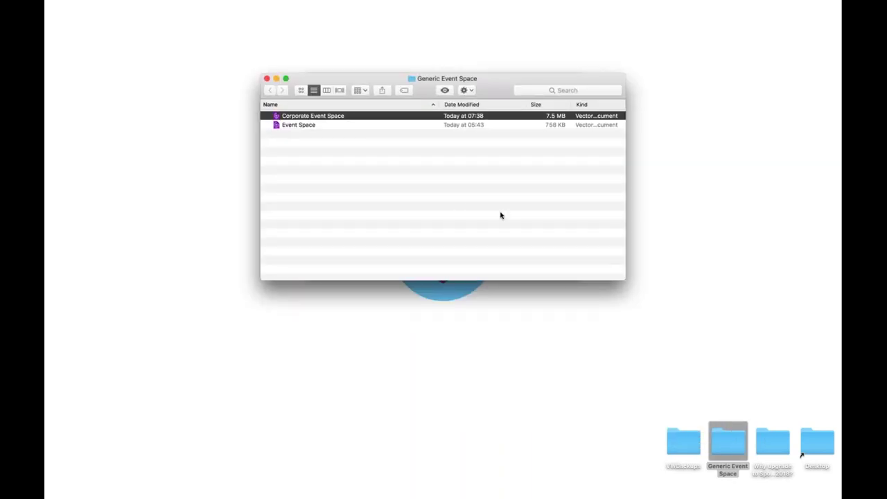
{"action": "left_click_drag", "start_coordinate": [365, 76], "coordinate": [359, 284]}
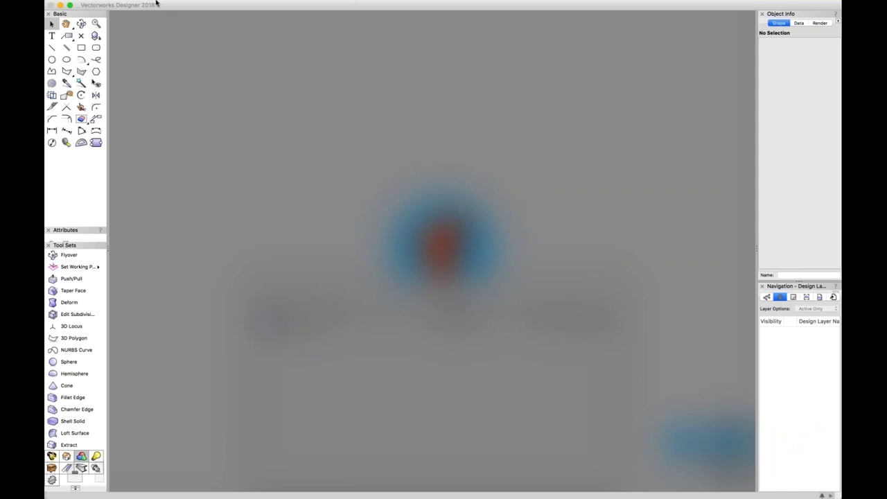
- Open Corporate Event Space.vwx from the Generic Event Space Finder window via Mission Control
{"action": "left_click", "coordinate": [127, 5]}
{"action": "mouse_move", "coordinate": [145, 34]}
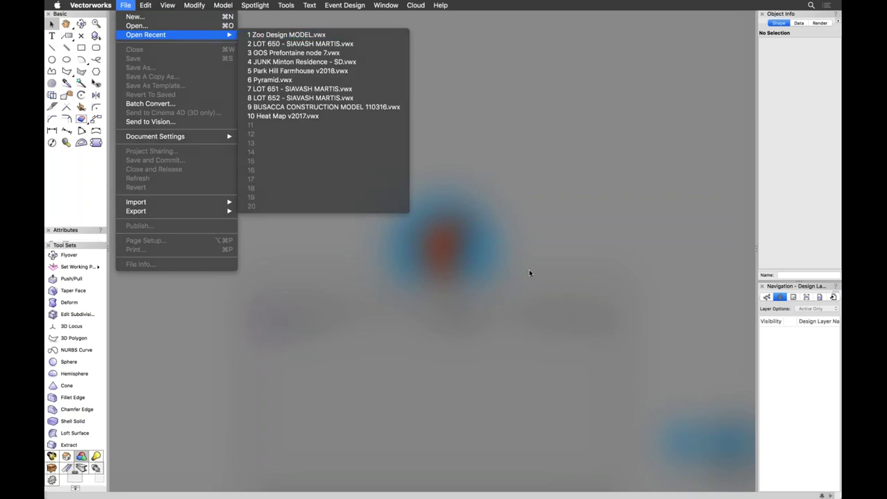
{"action": "key", "text": "ctrl+Up"}
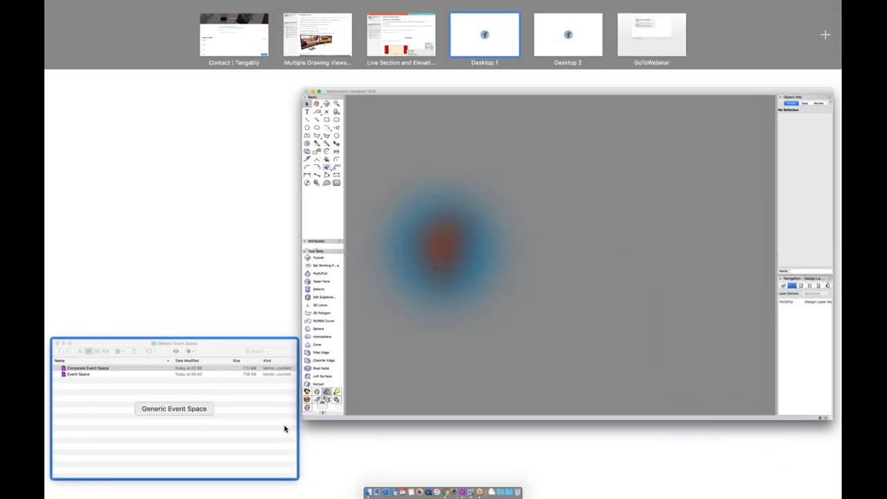
{"action": "left_click", "coordinate": [283, 427]}
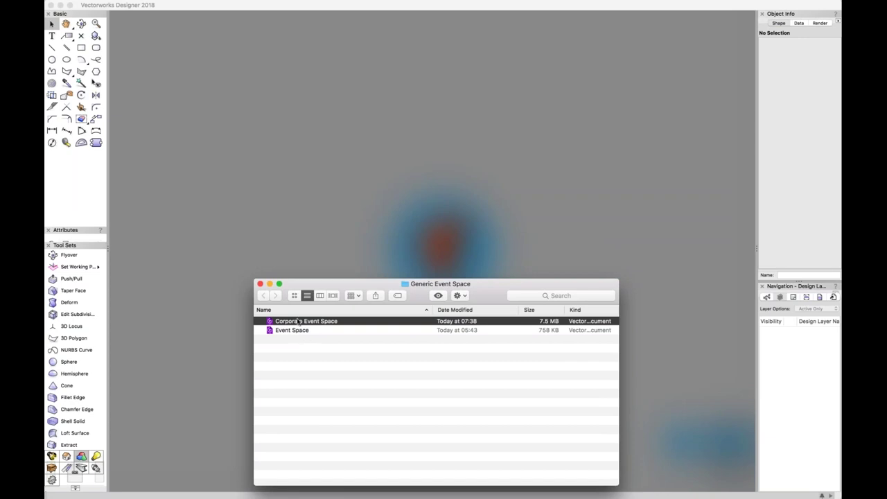
{"action": "double_click", "coordinate": [298, 321]}
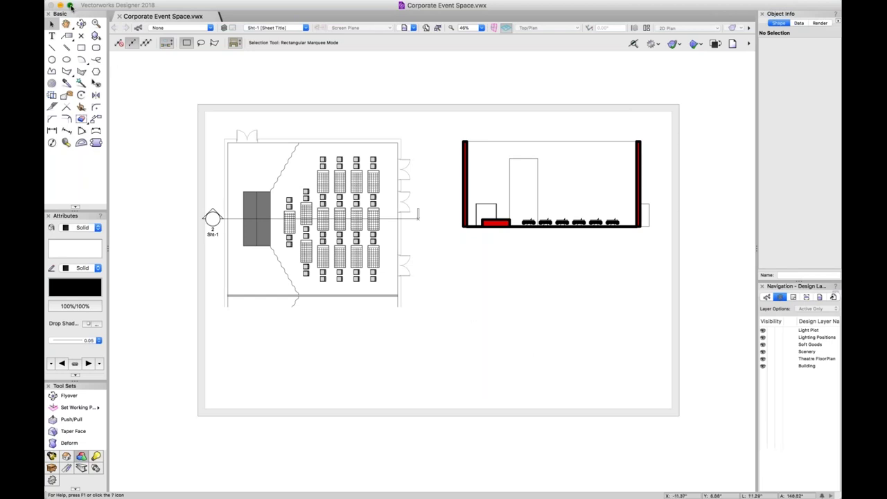
{"action": "key", "text": "ctrl+Up"}
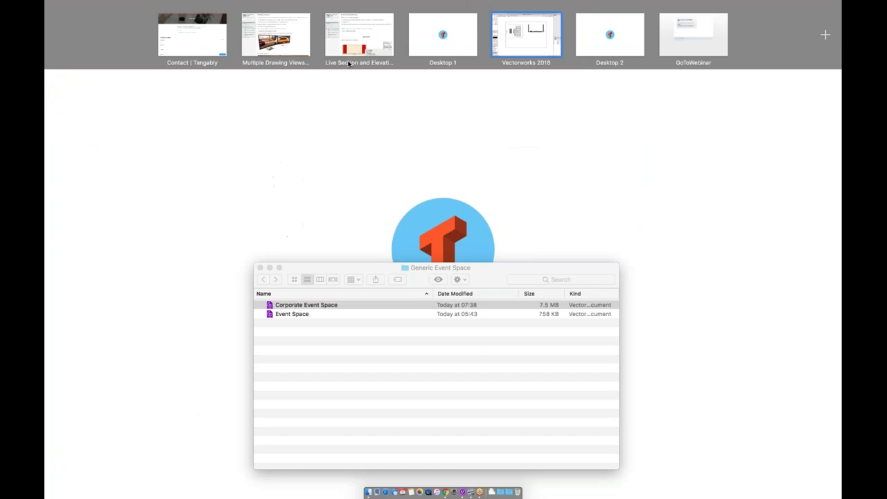
- Pair the Multiple Drawing Views desktop with Vectorworks 2018 and enter that split view
{"action": "mouse_move", "coordinate": [240, 12]}
{"action": "left_mouse_down"}
{"action": "mouse_move", "coordinate": [578, 23]}
{"action": "mouse_move", "coordinate": [469, 27]}
{"action": "mouse_move", "coordinate": [494, 40]}
{"action": "mouse_move", "coordinate": [326, 38]}
{"action": "left_mouse_up"}
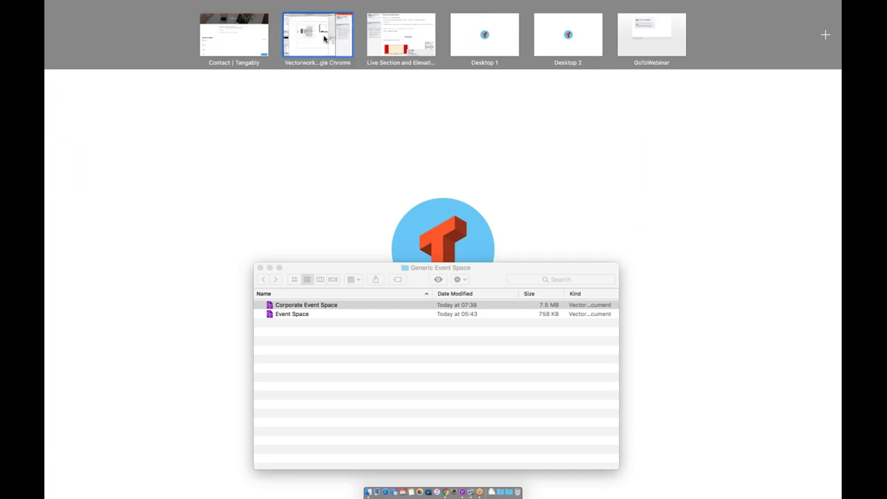
{"action": "left_click", "coordinate": [318, 35]}
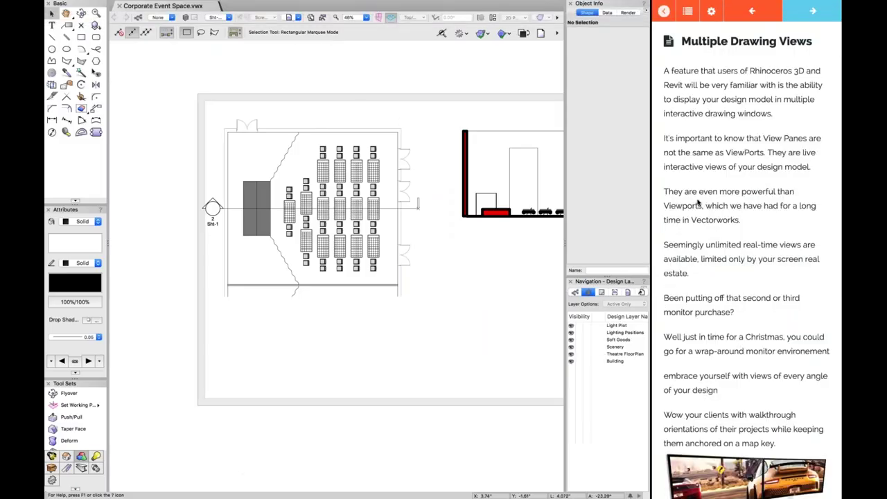
- Advance the tutorial to Live Section and Elevation Editing and centre the elevation on the canvas
{"action": "left_click", "coordinate": [807, 17]}
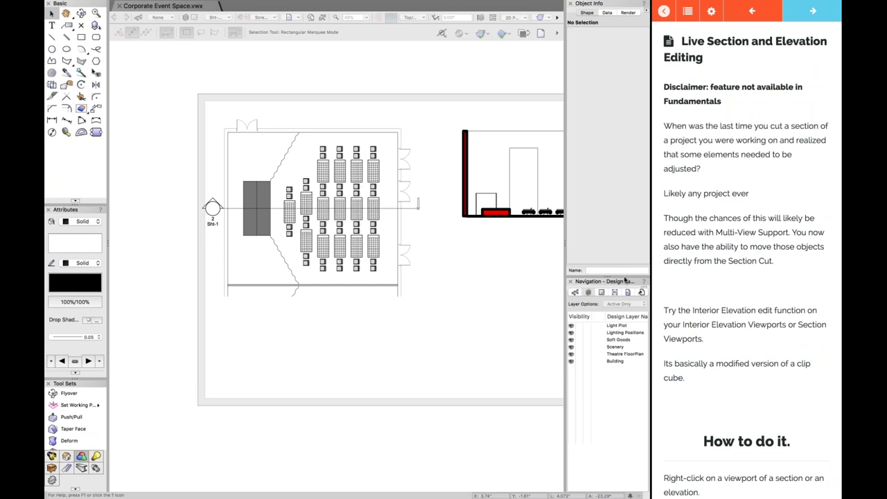
{"action": "scroll", "coordinate": [480, 282], "scroll_direction": "up", "scroll_amount": 1}
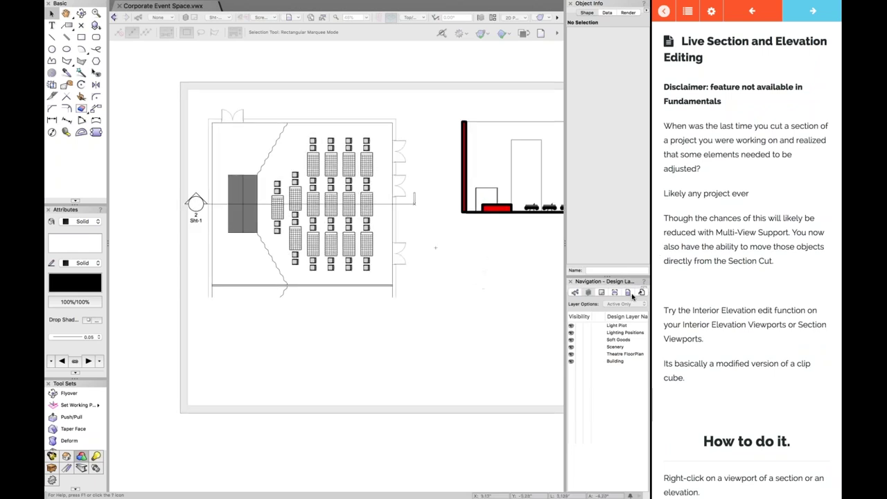
{"action": "scroll", "coordinate": [679, 292], "scroll_direction": "down", "scroll_amount": 5}
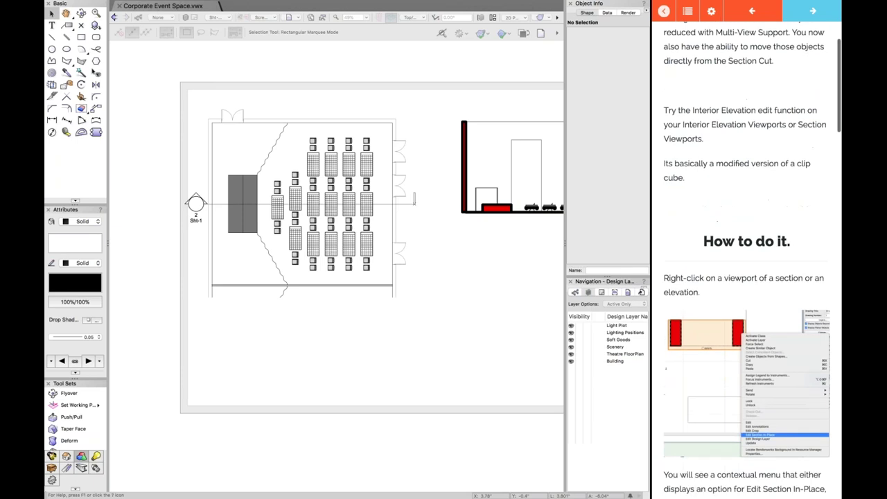
{"action": "middle_click_drag", "start_coordinate": [475, 297], "coordinate": [374, 307]}
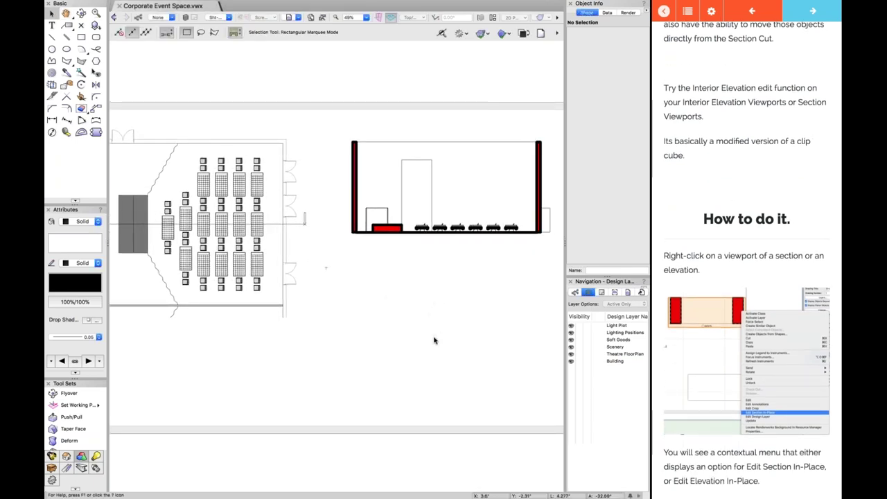
{"action": "scroll", "coordinate": [435, 340], "scroll_direction": "down", "scroll_amount": 2}
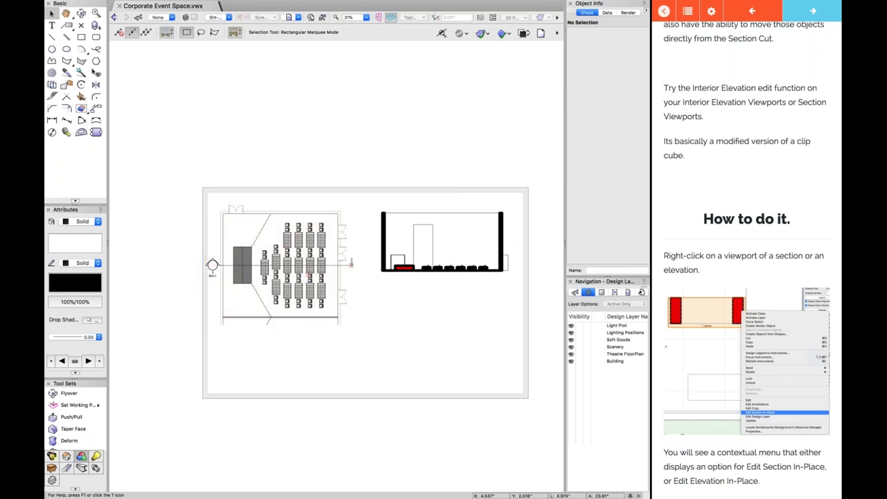
{"action": "scroll", "coordinate": [340, 265], "scroll_direction": "up", "scroll_amount": 1}
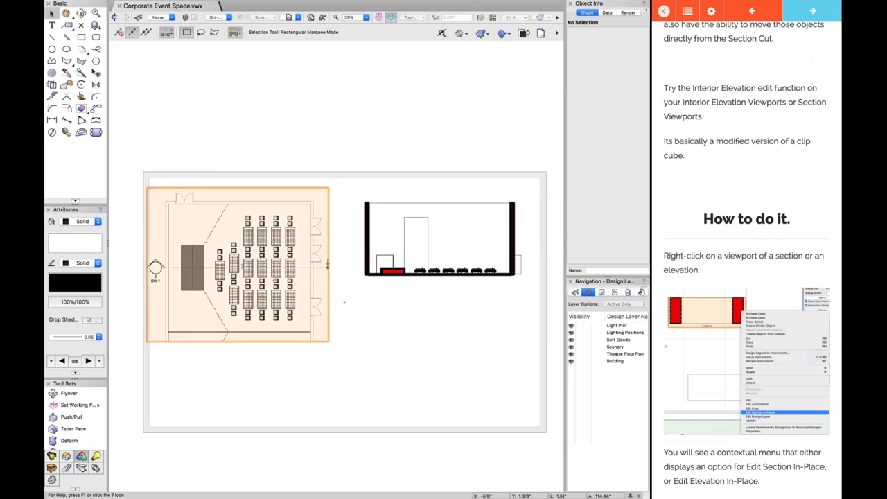
- Select the section viewport and scroll the tutorial to its 'How to do it' section
{"action": "left_click", "coordinate": [394, 251]}
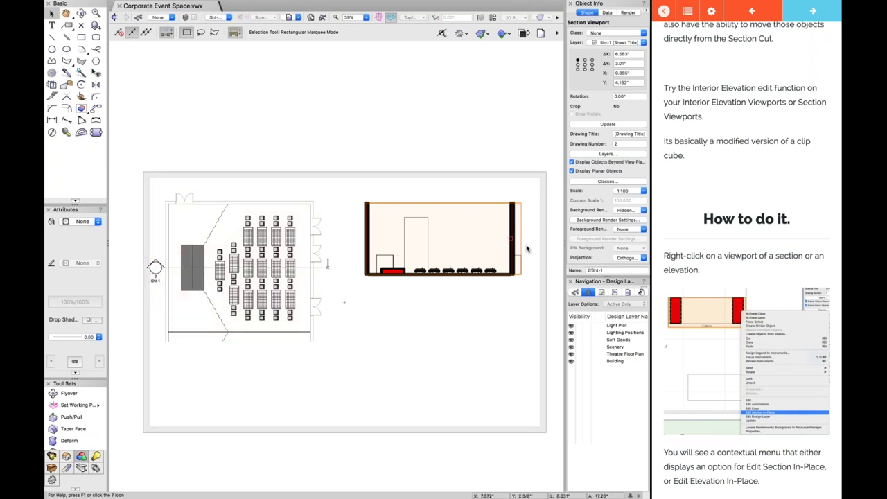
{"action": "scroll", "coordinate": [520, 224], "scroll_direction": "up", "scroll_amount": 2}
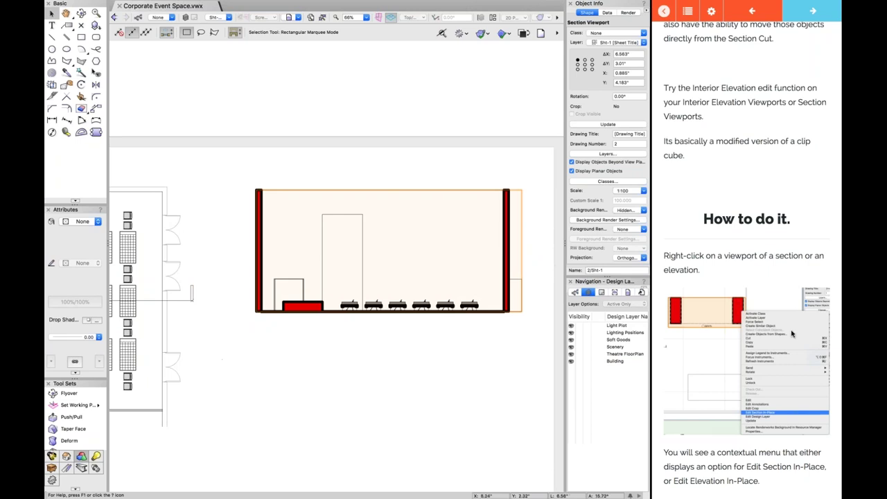
{"action": "scroll", "coordinate": [792, 334], "scroll_direction": "down", "scroll_amount": 5}
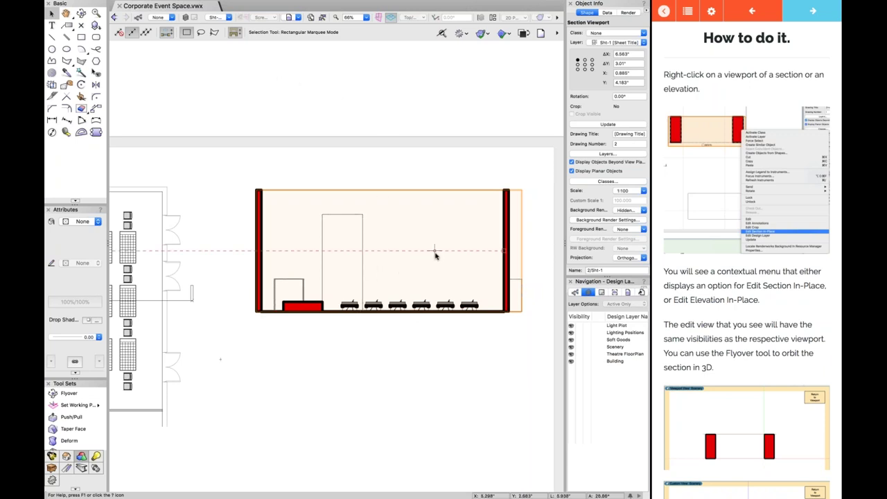
{"action": "scroll", "coordinate": [435, 255], "scroll_direction": "up", "scroll_amount": 2}
{"action": "scroll", "coordinate": [435, 277], "scroll_direction": "down", "scroll_amount": 3}
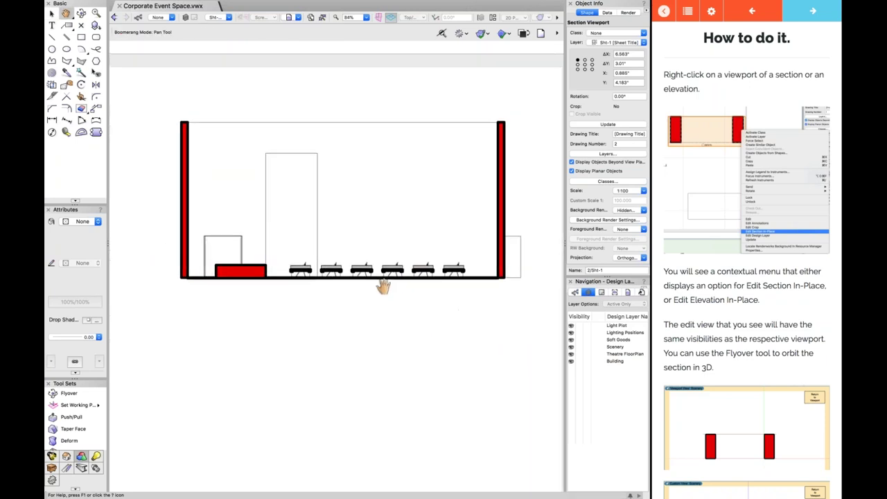
{"action": "scroll", "coordinate": [412, 282], "scroll_direction": "right", "scroll_amount": 2}
{"action": "right_click", "coordinate": [475, 219]}
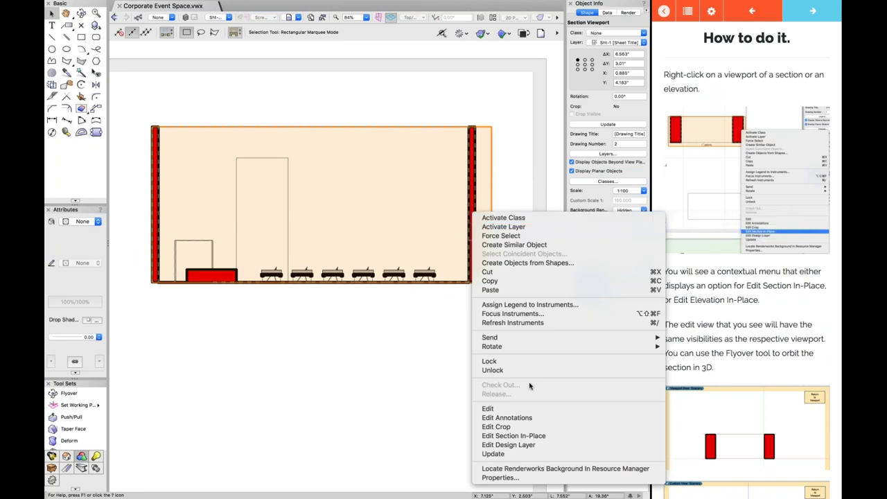
- Edit the section viewport in place and zoom to fit the building section elevation
{"action": "left_click", "coordinate": [528, 436]}
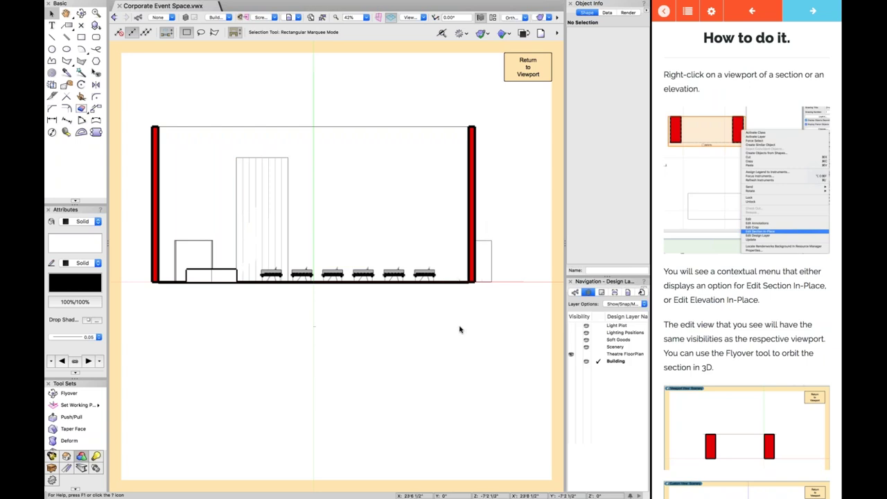
{"action": "scroll", "coordinate": [460, 329], "scroll_direction": "down", "scroll_amount": 3}
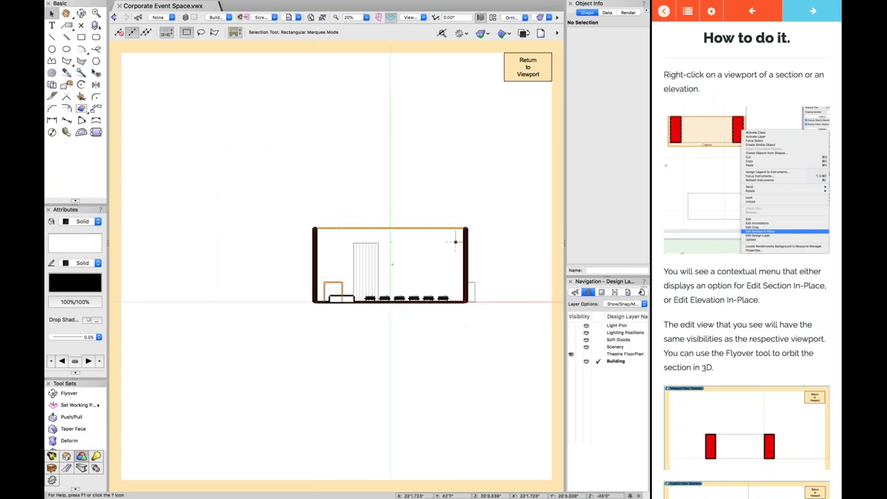
{"action": "scroll", "coordinate": [455, 242], "scroll_direction": "up", "scroll_amount": 2}
{"action": "scroll", "coordinate": [455, 242], "scroll_direction": "up", "scroll_amount": 2}
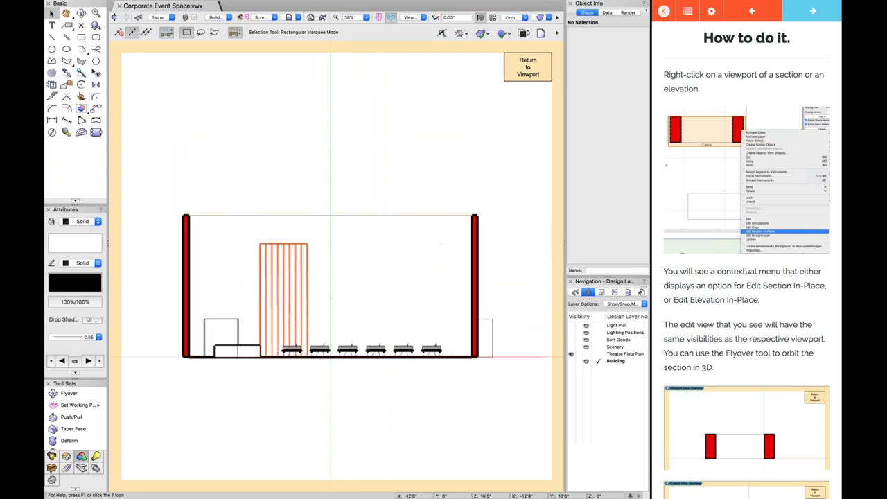
{"action": "scroll", "coordinate": [239, 312], "scroll_direction": "up", "scroll_amount": 1}
{"action": "scroll", "coordinate": [239, 311], "scroll_direction": "up", "scroll_amount": 1}
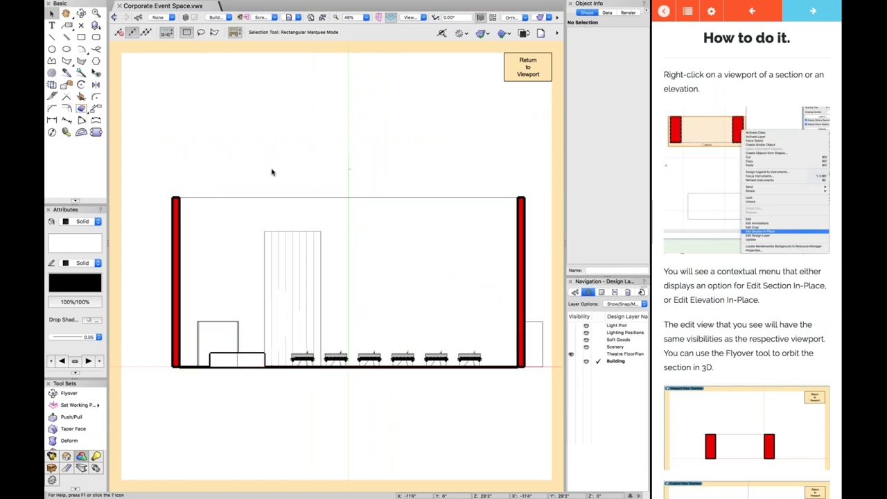
{"action": "scroll", "coordinate": [271, 171], "scroll_direction": "down", "scroll_amount": 1}
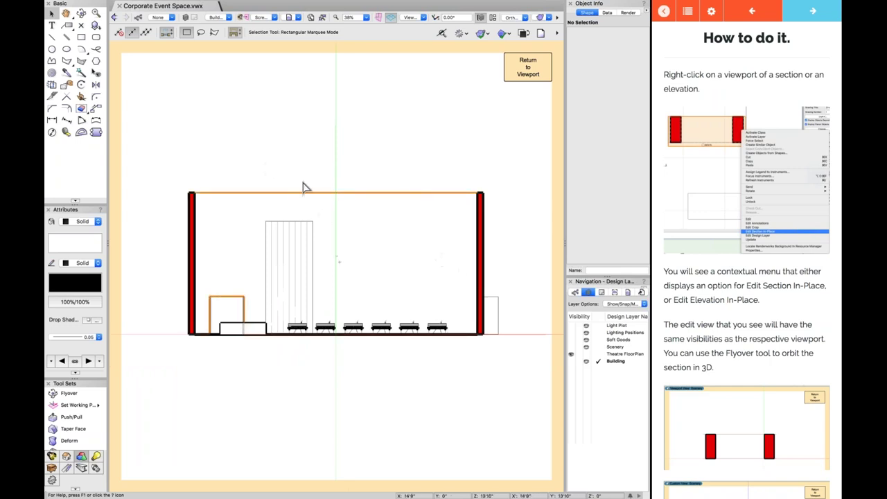
{"action": "key", "text": "shift+c"}
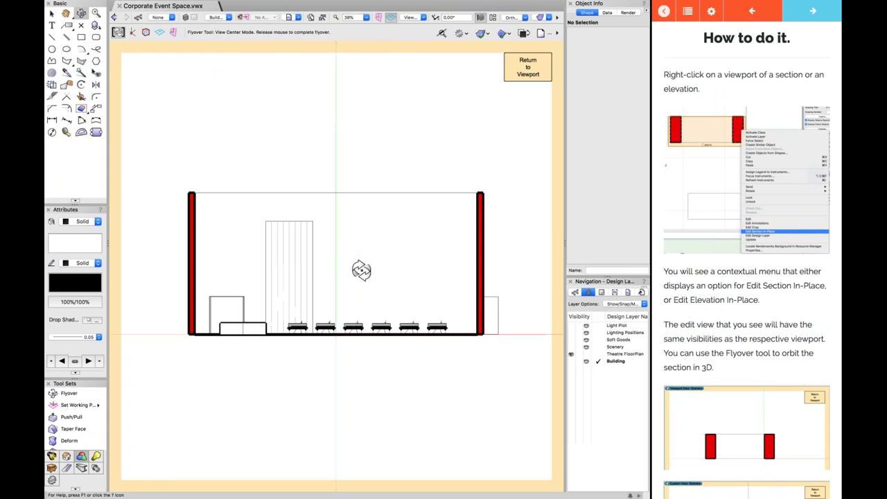
- Orbit the section edit view into an angled 3D view of the room
{"action": "left_click_drag", "start_coordinate": [418, 249], "coordinate": [356, 291]}
{"action": "middle_click_drag", "start_coordinate": [273, 277], "coordinate": [310, 294]}
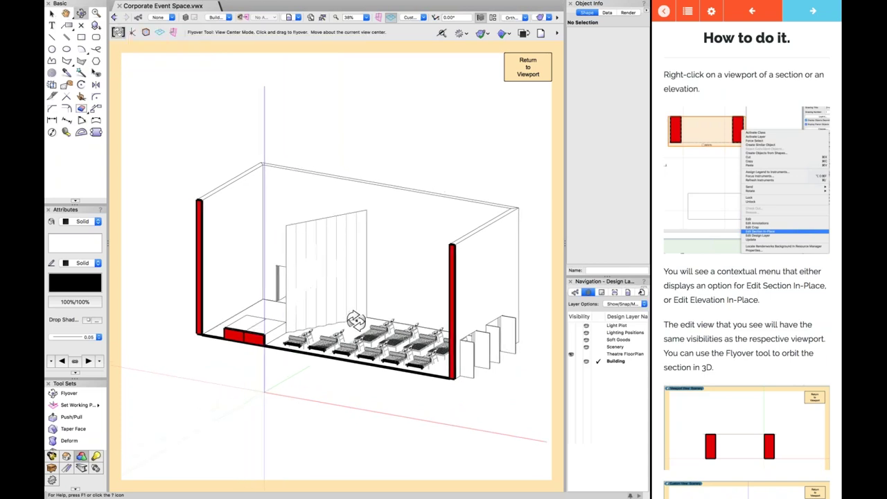
{"action": "left_click_drag", "start_coordinate": [353, 321], "coordinate": [366, 324]}
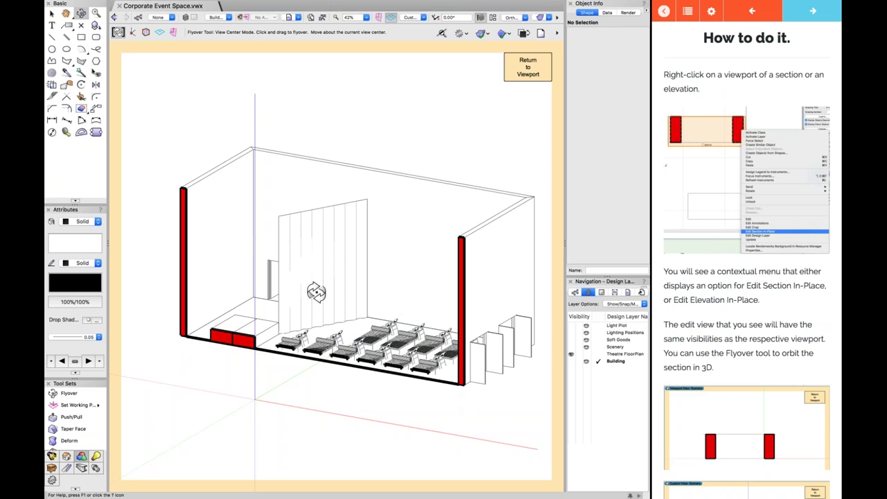
- Move the curtain to the right and return from the section edit to the sheet
{"action": "key", "text": "x"}
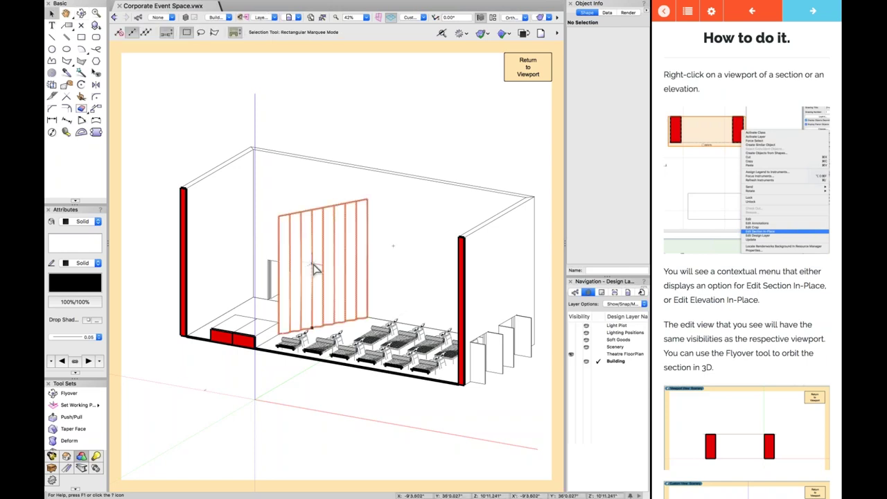
{"action": "left_click", "coordinate": [312, 266]}
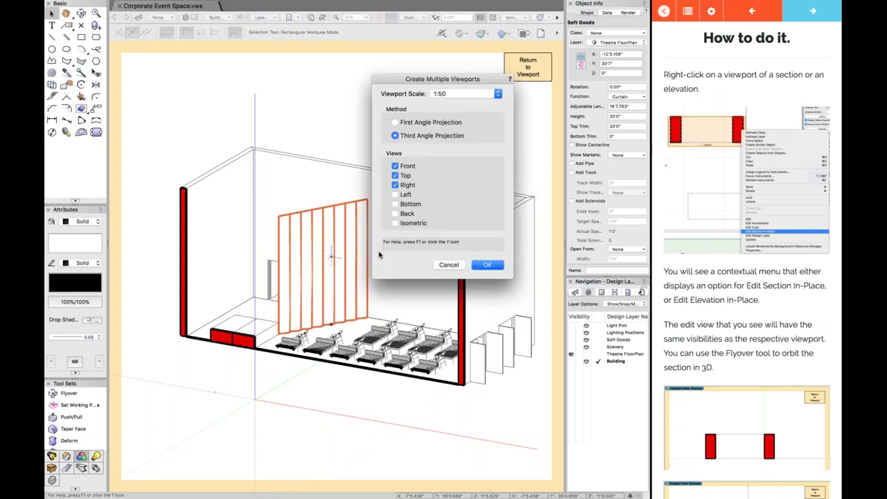
{"action": "left_click", "coordinate": [449, 265]}
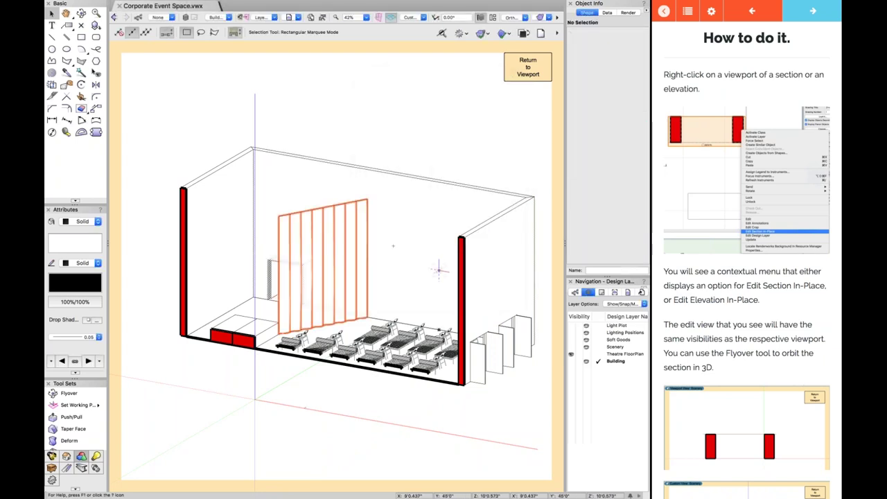
{"action": "left_click_drag", "start_coordinate": [368, 281], "coordinate": [398, 292]}
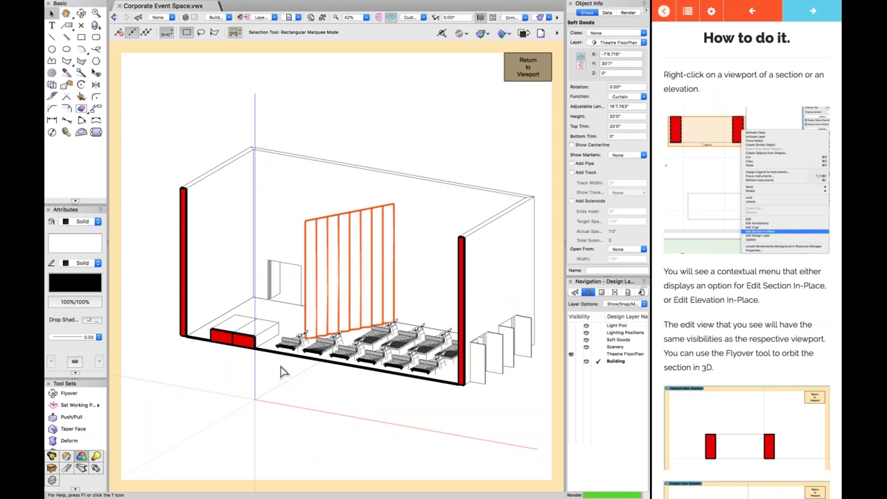
{"action": "left_click", "coordinate": [527, 67]}
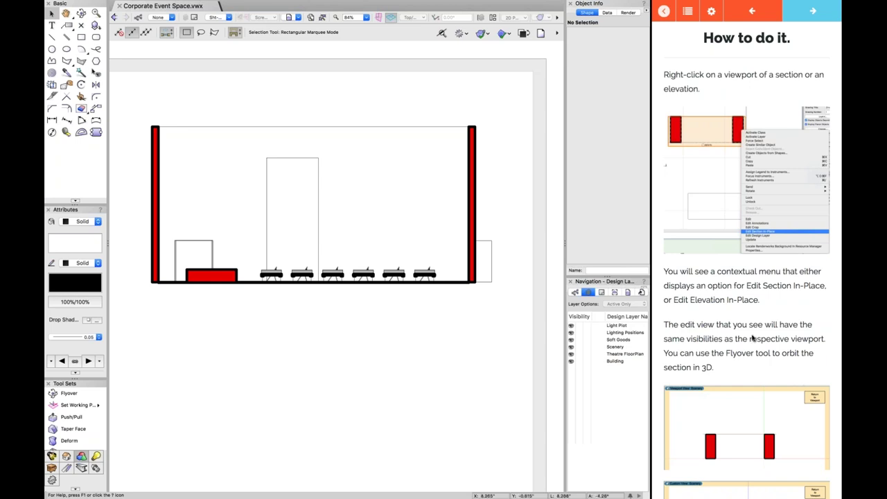
{"action": "scroll", "coordinate": [753, 326], "scroll_direction": "down", "scroll_amount": 5}
{"action": "scroll", "coordinate": [753, 337], "scroll_direction": "down", "scroll_amount": 7}
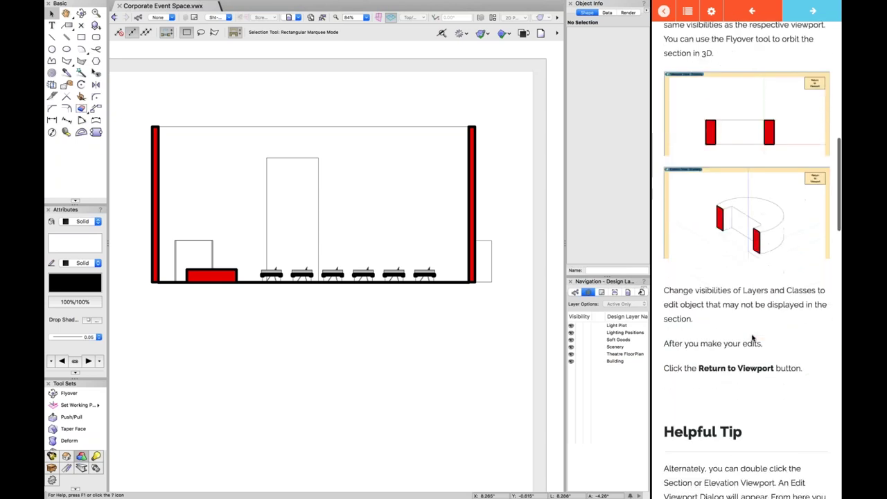
{"action": "scroll", "coordinate": [790, 418], "scroll_direction": "down", "scroll_amount": 10}
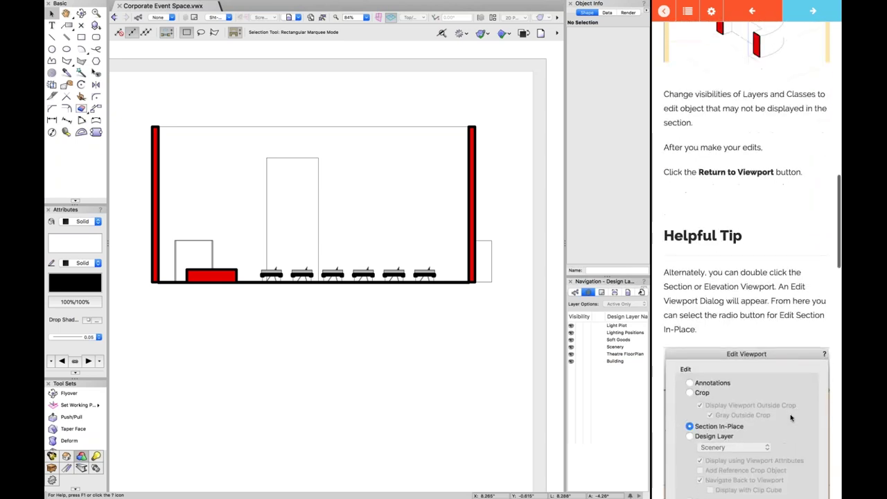
{"action": "scroll", "coordinate": [790, 417], "scroll_direction": "down", "scroll_amount": 3}
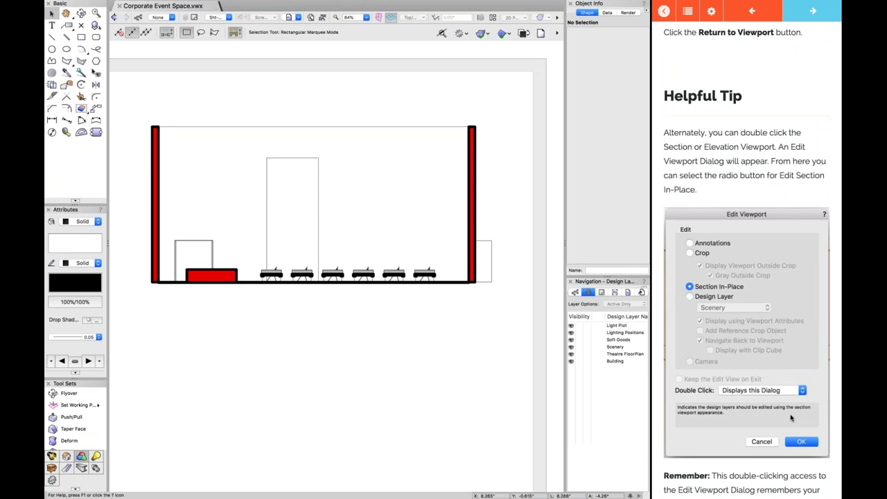
{"action": "scroll", "coordinate": [790, 418], "scroll_direction": "down", "scroll_amount": 2}
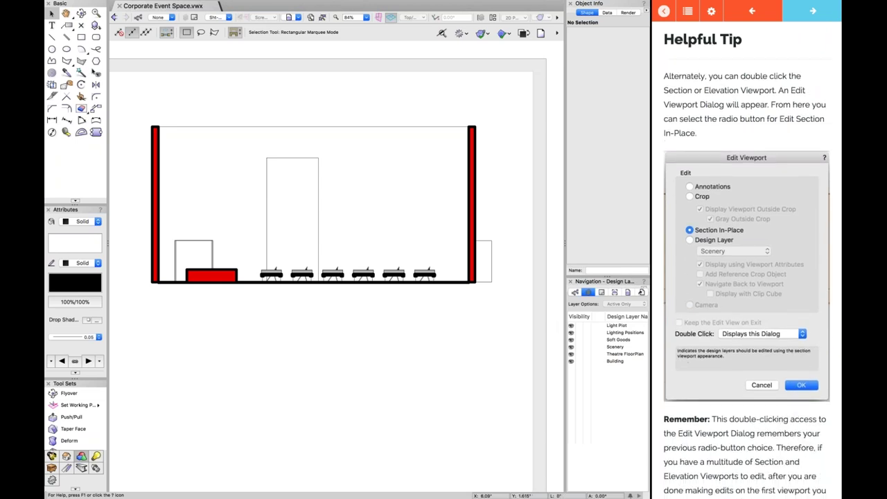
{"action": "double_click", "coordinate": [399, 281]}
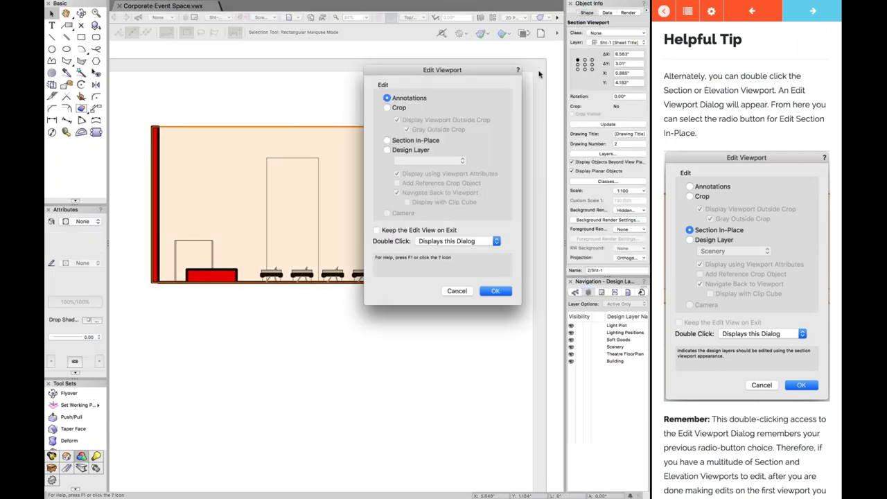
{"action": "left_click_drag", "start_coordinate": [441, 74], "coordinate": [387, 109]}
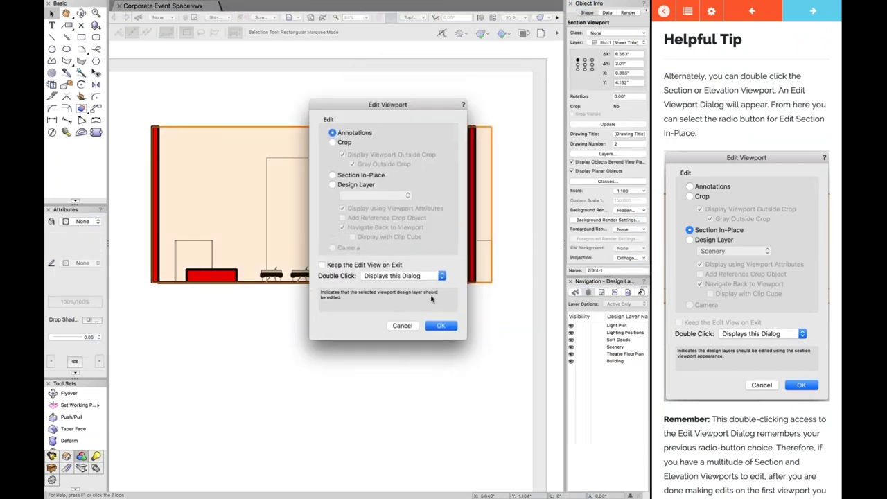
{"action": "left_click", "coordinate": [403, 325]}
{"action": "right_click", "coordinate": [367, 267]}
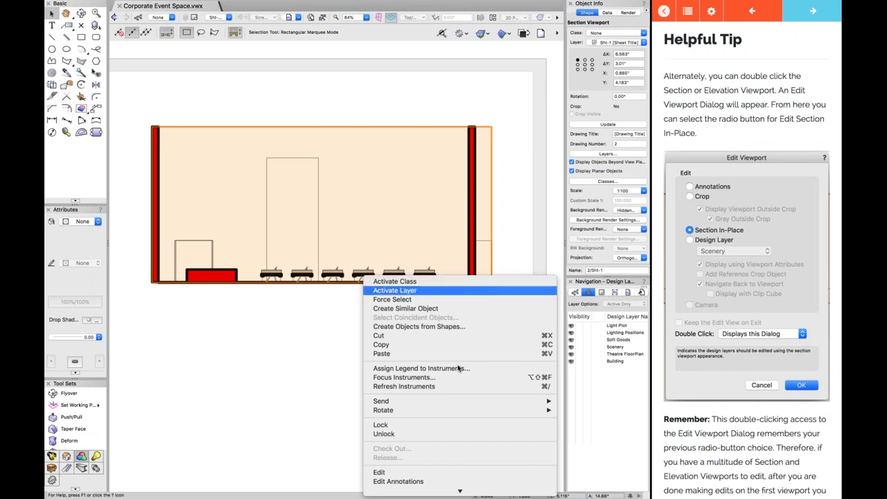
{"action": "scroll", "coordinate": [391, 277], "scroll_direction": "down", "scroll_amount": 2}
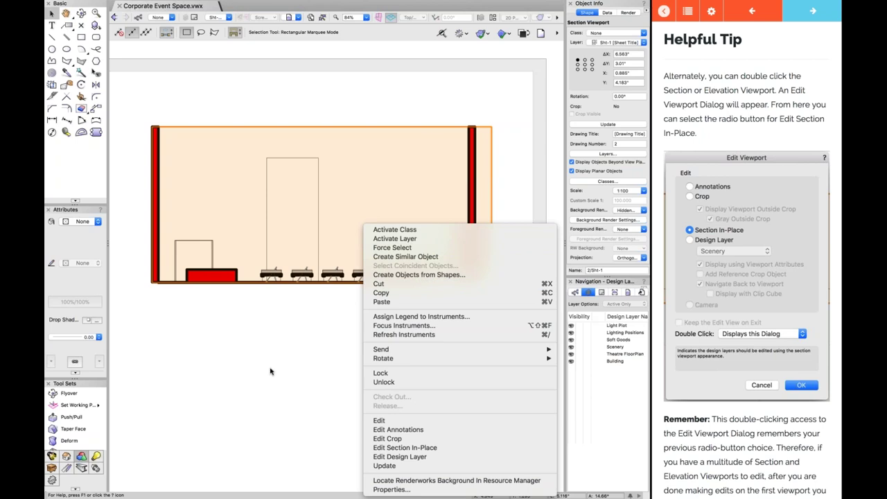
{"action": "left_click", "coordinate": [309, 326]}
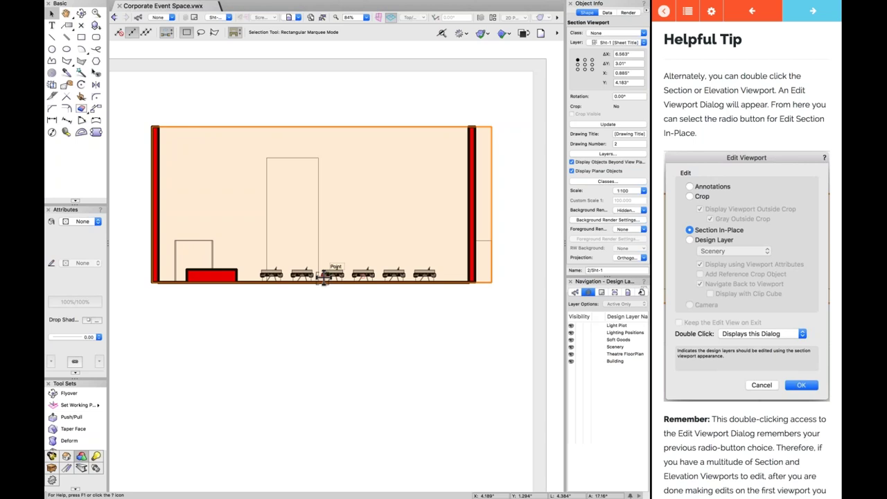
{"action": "double_click", "coordinate": [326, 275]}
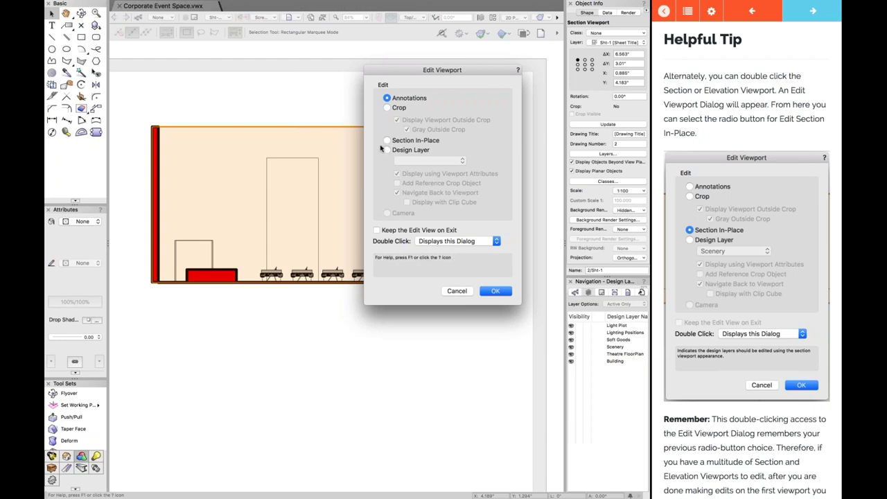
{"action": "left_click", "coordinate": [403, 142]}
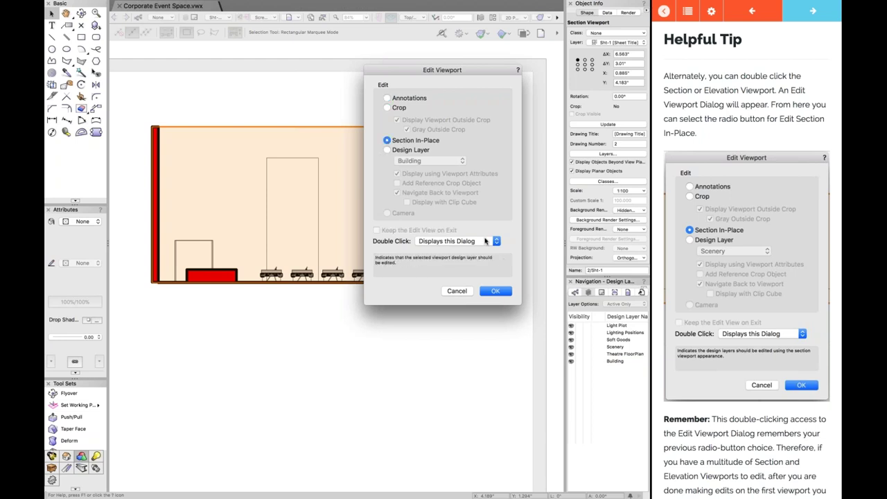
{"action": "left_click", "coordinate": [497, 292]}
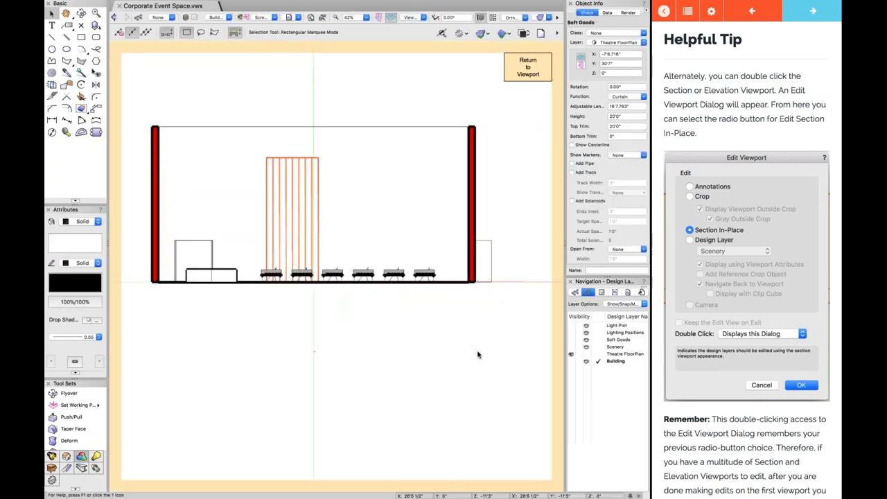
{"action": "left_click", "coordinate": [521, 74]}
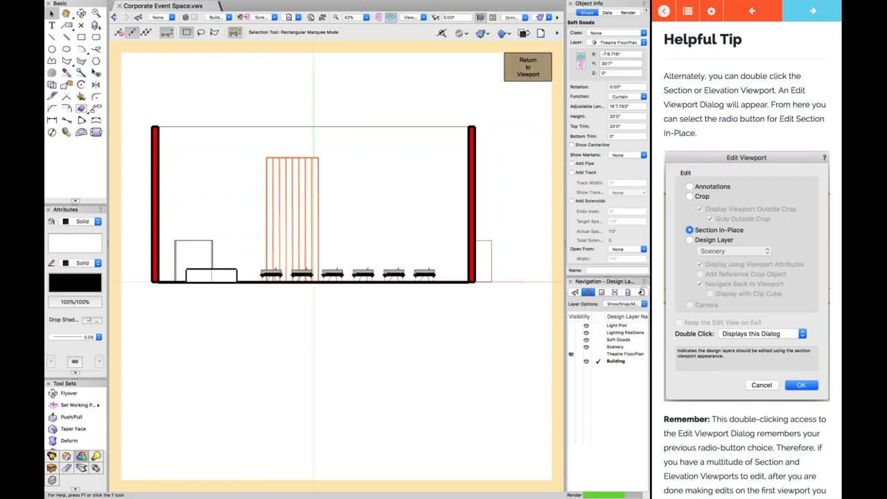
{"action": "scroll", "coordinate": [723, 478], "scroll_direction": "down", "scroll_amount": 8}
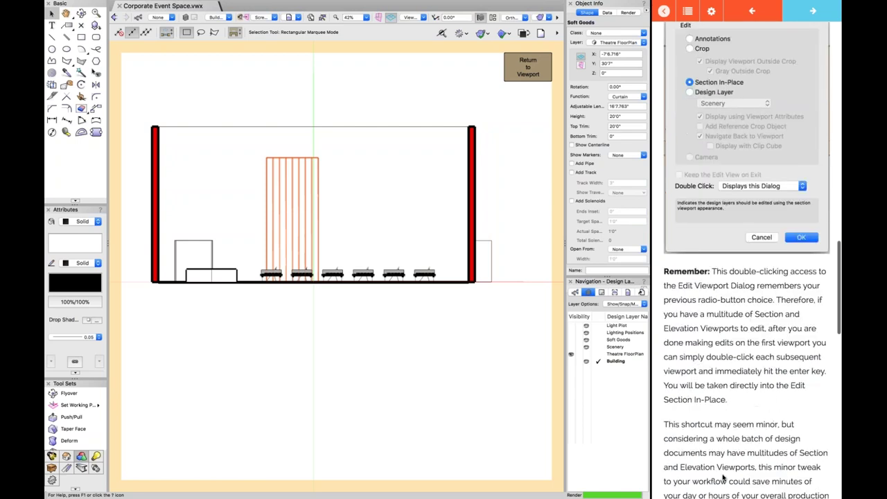
{"action": "scroll", "coordinate": [723, 478], "scroll_direction": "down", "scroll_amount": 3}
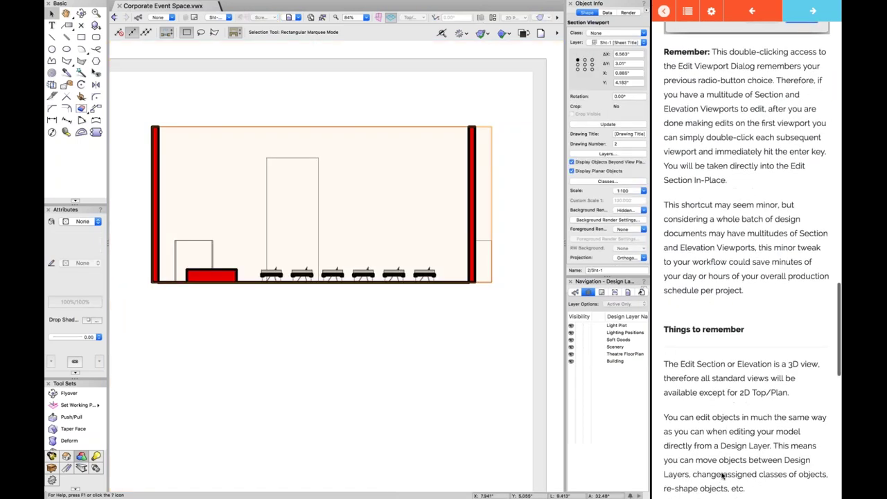
{"action": "left_click", "coordinate": [444, 346]}
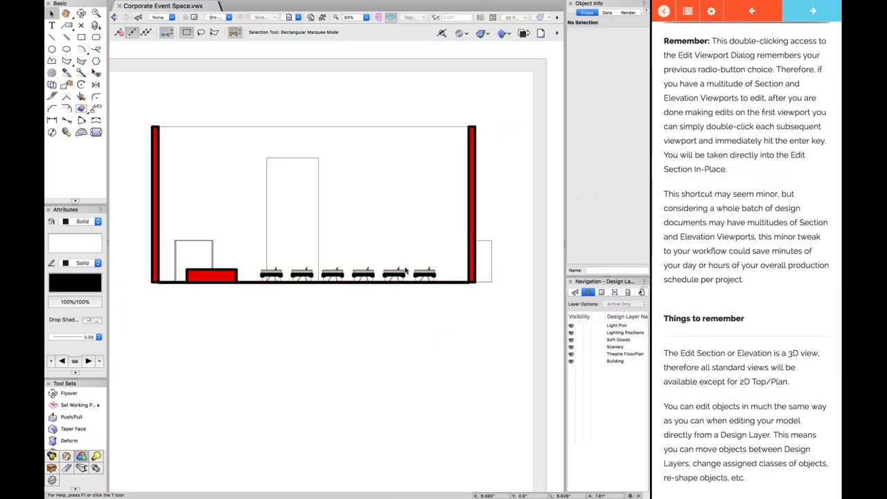
{"action": "double_click", "coordinate": [367, 270]}
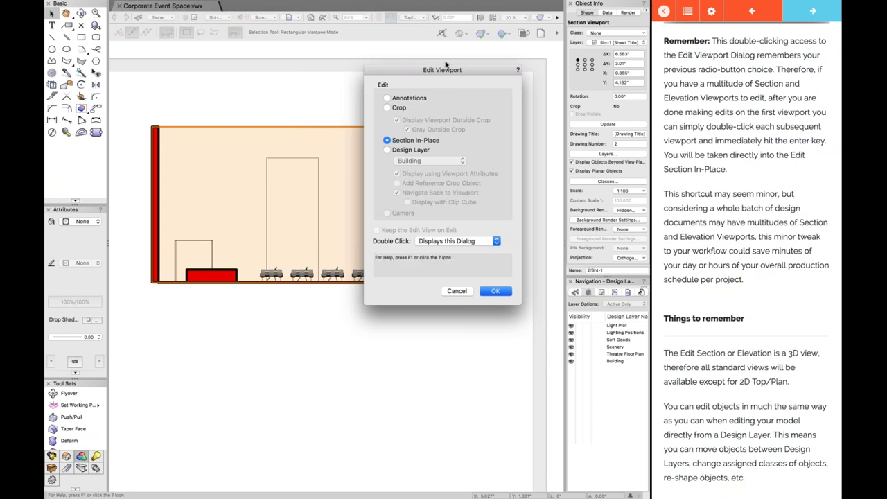
{"action": "left_click_drag", "start_coordinate": [446, 69], "coordinate": [310, 109]}
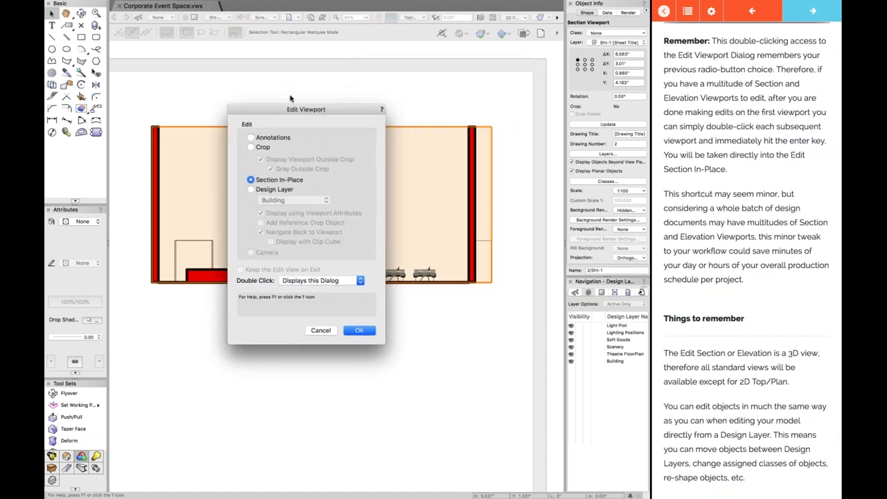
{"action": "left_click", "coordinate": [250, 180]}
{"action": "key", "text": "Return"}
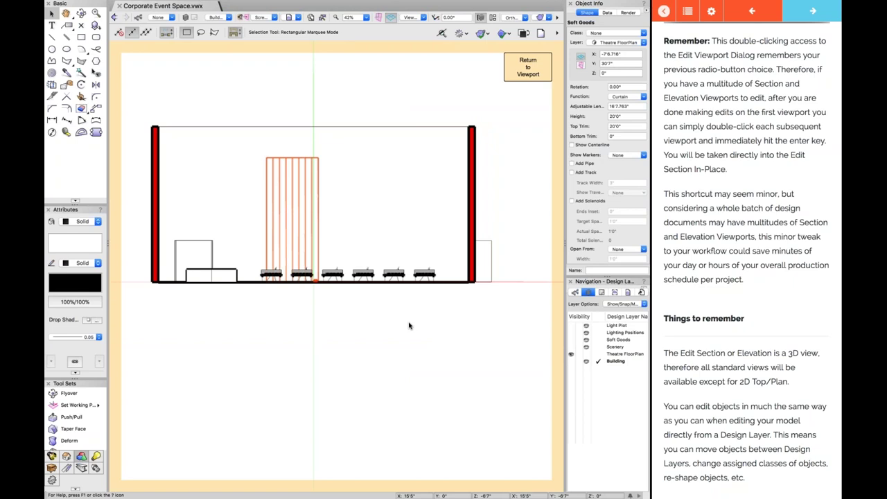
{"action": "left_click", "coordinate": [524, 78]}
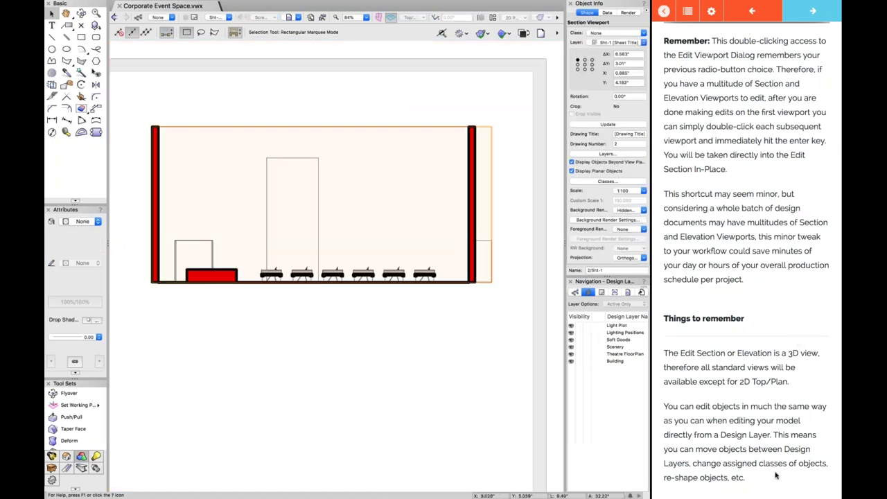
{"action": "scroll", "coordinate": [775, 475], "scroll_direction": "down", "scroll_amount": 5}
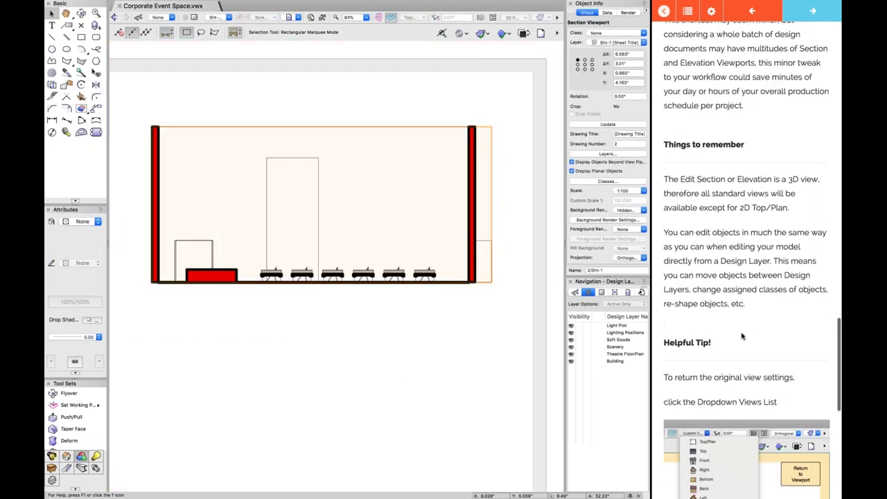
{"action": "scroll", "coordinate": [741, 336], "scroll_direction": "down", "scroll_amount": 3}
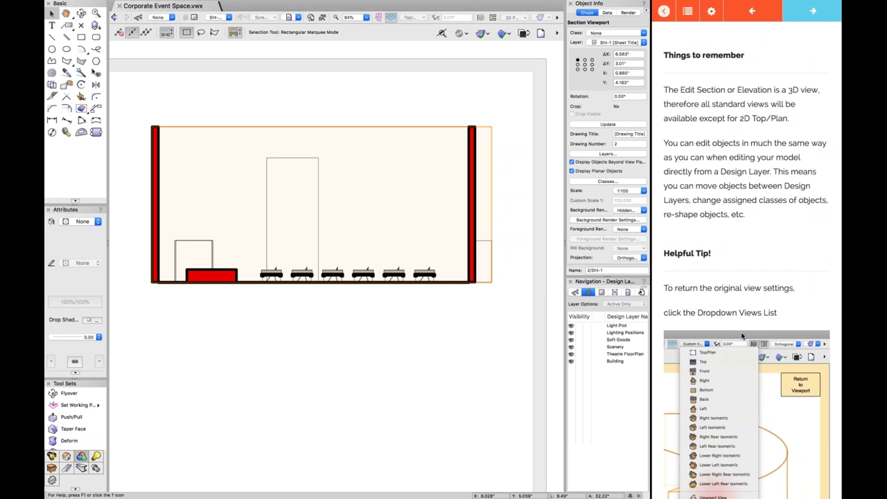
{"action": "left_click", "coordinate": [463, 187]}
- Reopen the section for in-place editing and try Left Rear and Lower Left Isometric views
{"action": "double_click", "coordinate": [467, 193]}
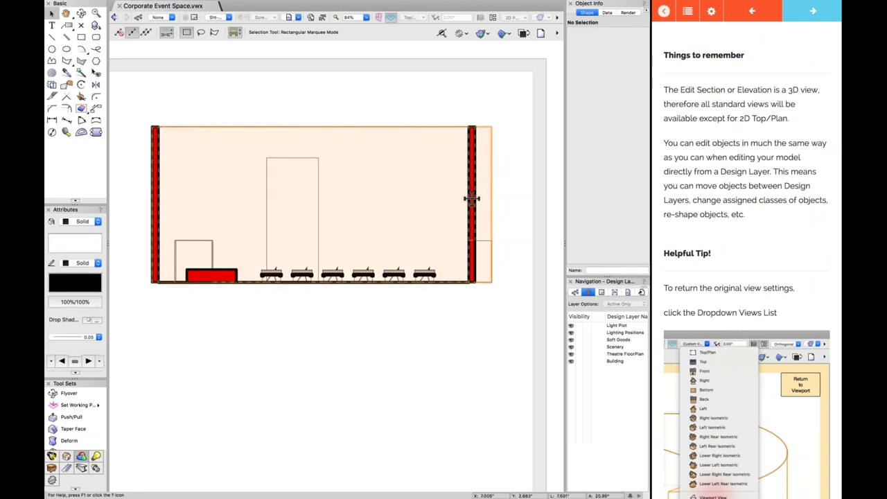
{"action": "key", "text": "Return"}
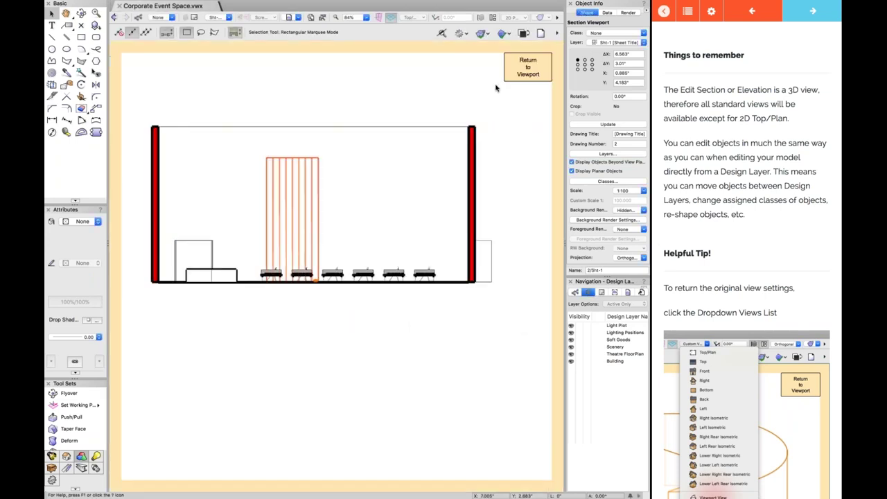
{"action": "left_click", "coordinate": [424, 18]}
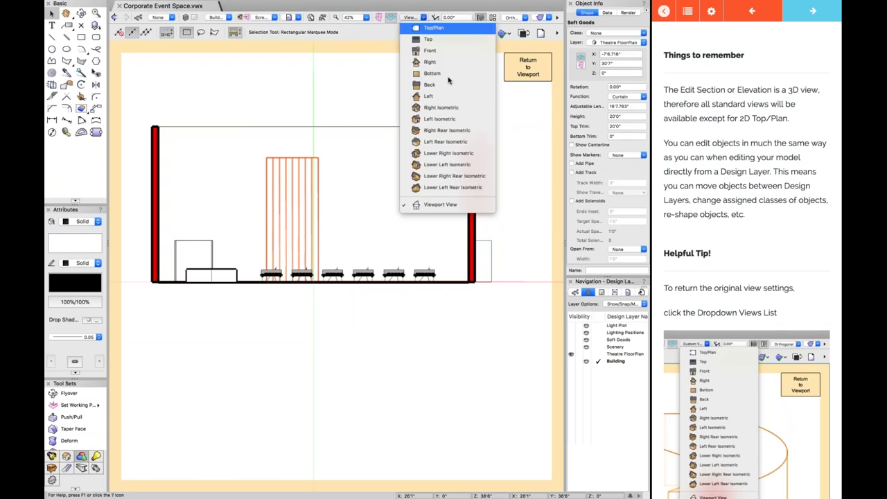
{"action": "left_click", "coordinate": [449, 141]}
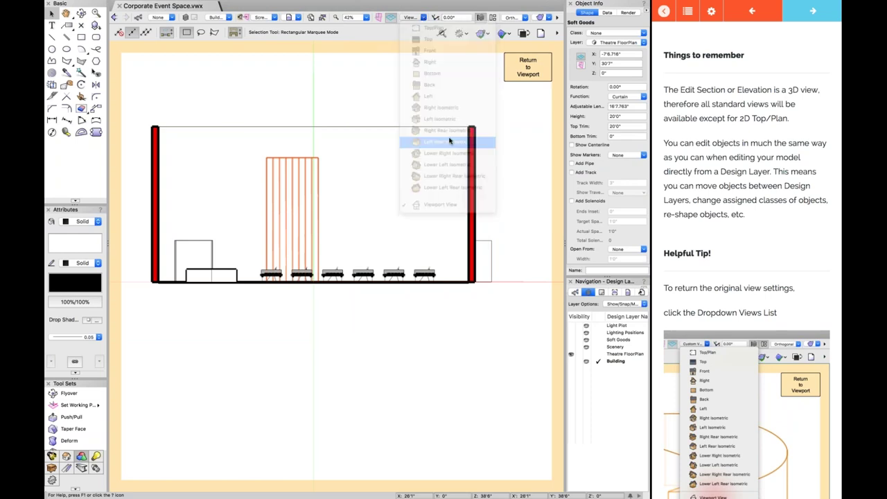
{"action": "left_click", "coordinate": [414, 21]}
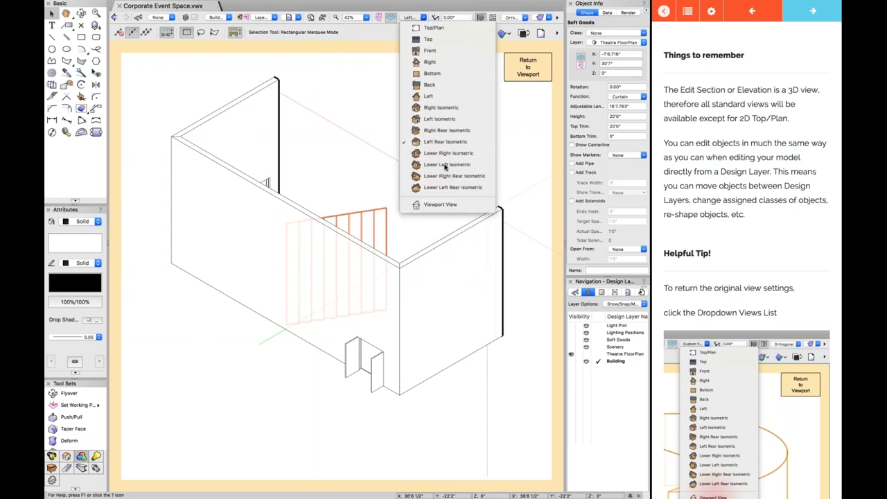
{"action": "left_click", "coordinate": [445, 167]}
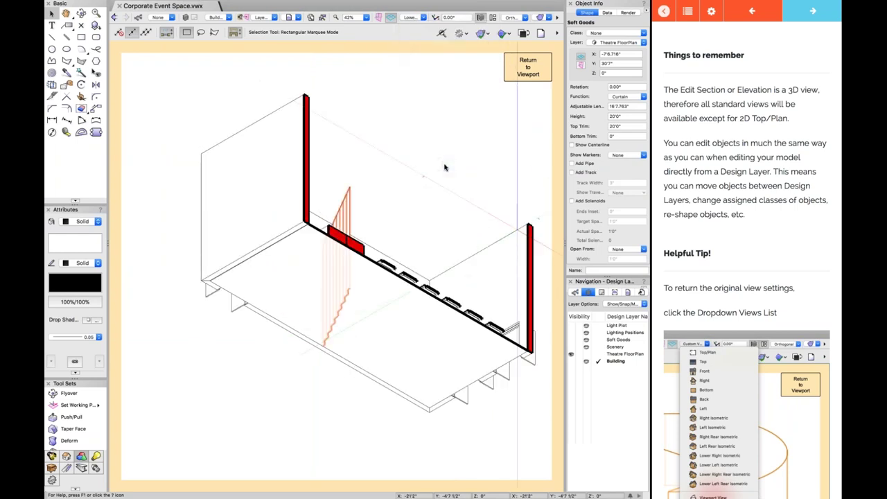
- Fly the room around with Flyover to a near-front view
{"action": "left_click", "coordinate": [416, 18]}
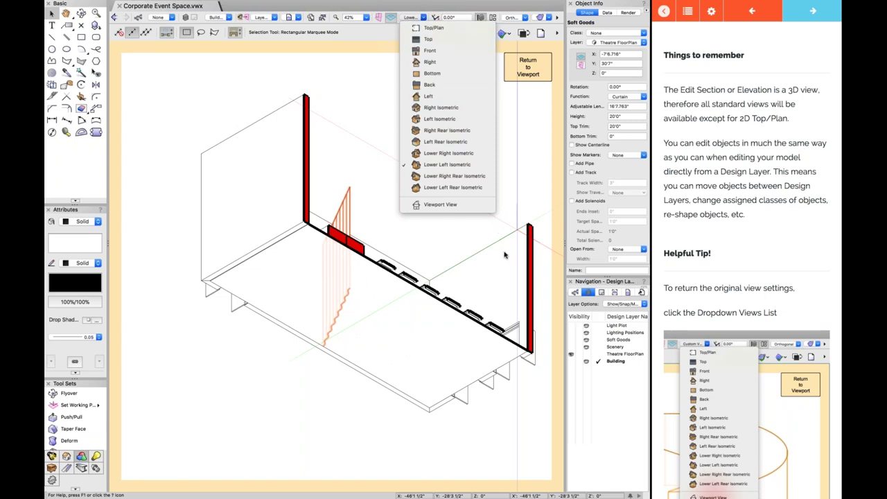
{"action": "scroll", "coordinate": [723, 356], "scroll_direction": "down", "scroll_amount": 8}
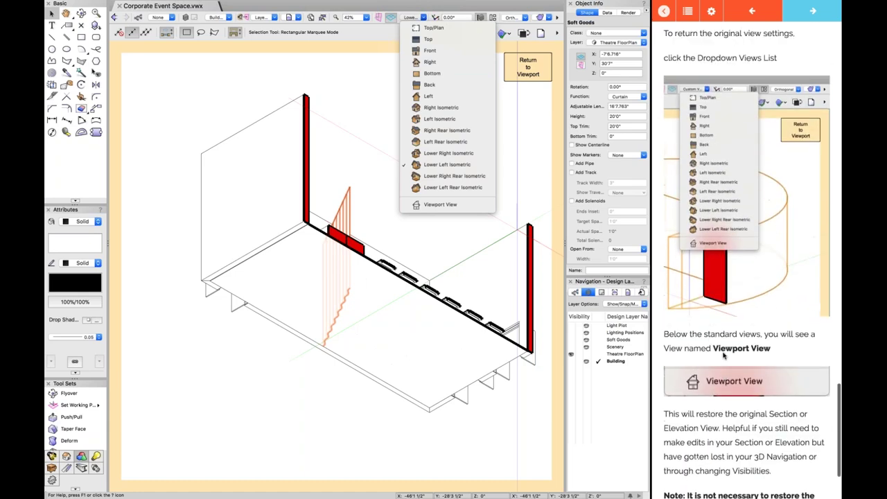
{"action": "scroll", "coordinate": [723, 355], "scroll_direction": "down", "scroll_amount": 1}
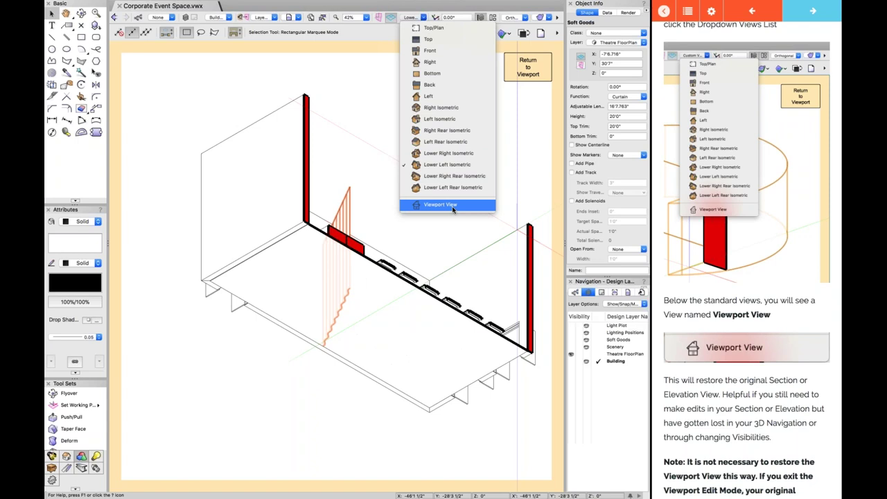
{"action": "left_click", "coordinate": [346, 108]}
{"action": "key", "text": "shift+c"}
{"action": "left_click_drag", "start_coordinate": [443, 191], "coordinate": [357, 312]}
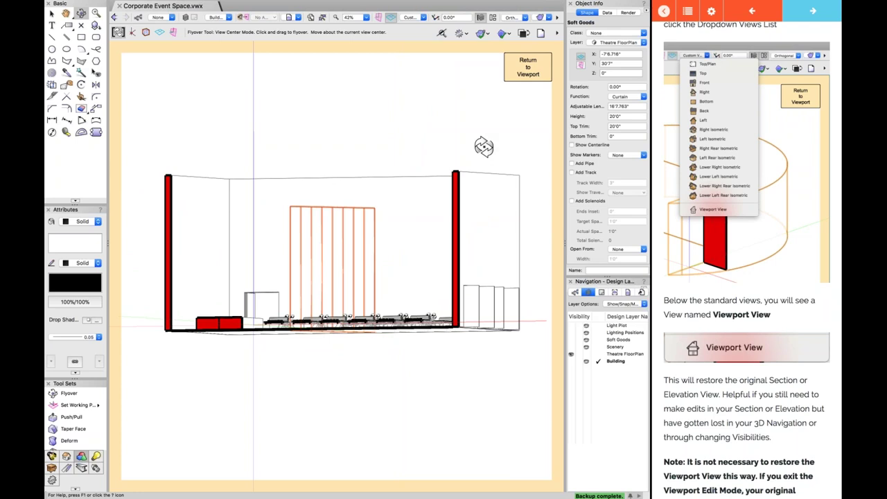
- Restore the original Viewport View from the standard views list
{"action": "left_click", "coordinate": [422, 18]}
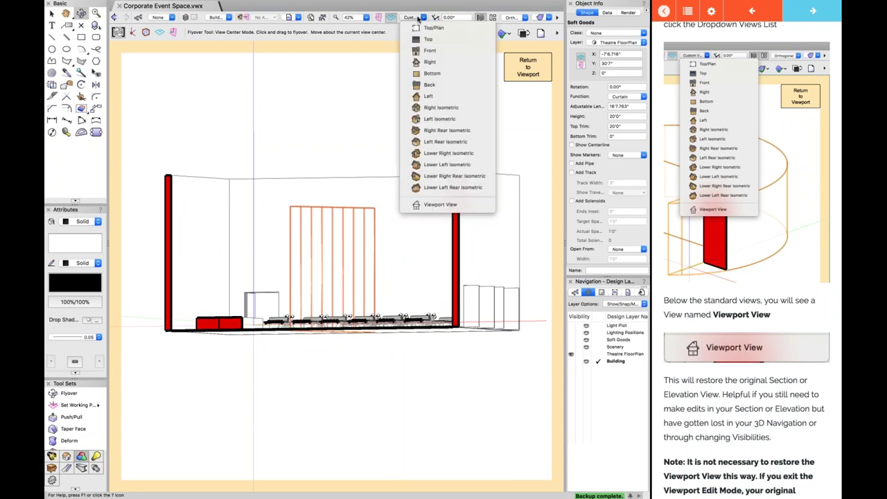
{"action": "left_click", "coordinate": [430, 205]}
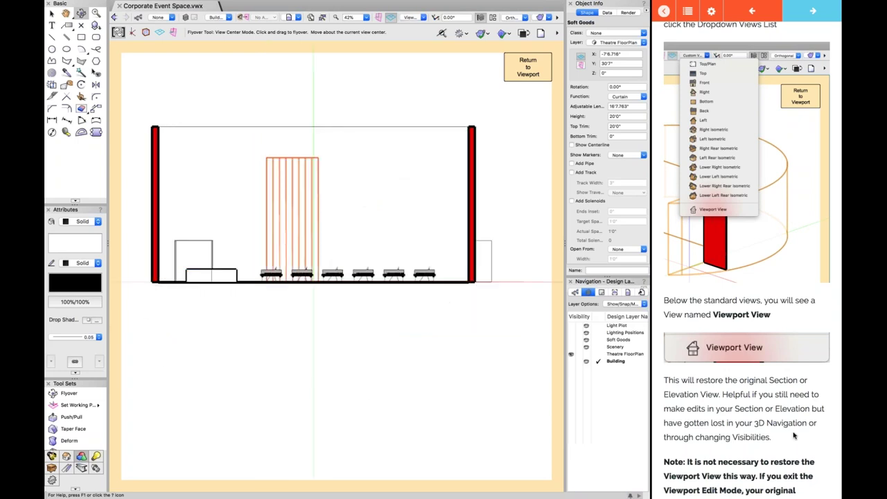
{"action": "scroll", "coordinate": [791, 420], "scroll_direction": "down", "scroll_amount": 3}
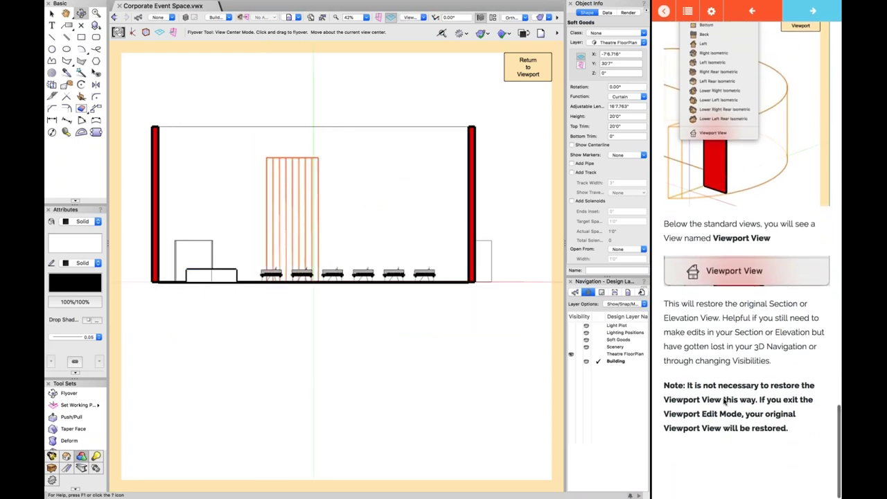
{"action": "mouse_move", "coordinate": [443, 496]}
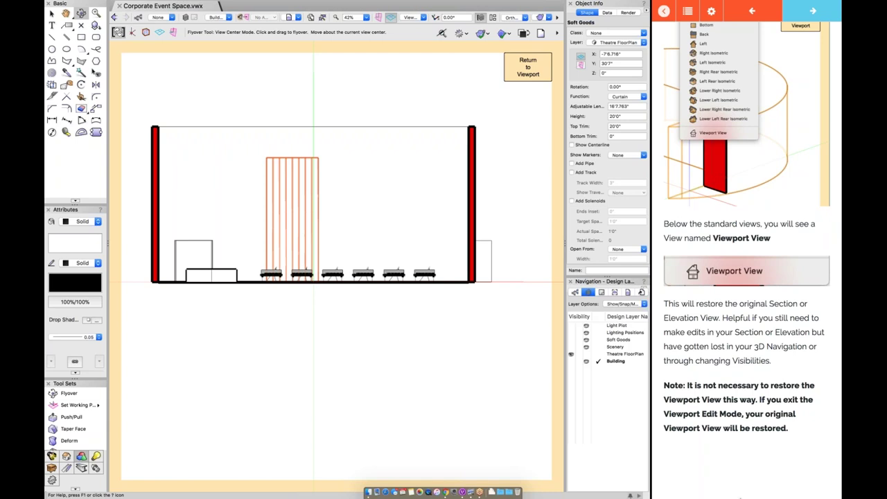
- Orbit the room to an angled perspective, then return to the section viewport on the sheet
{"action": "left_click_drag", "start_coordinate": [419, 200], "coordinate": [376, 239]}
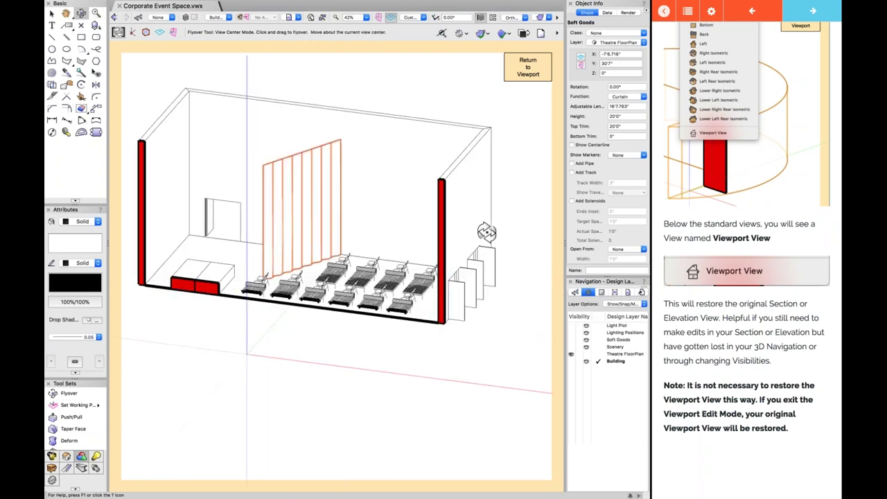
{"action": "left_click_drag", "start_coordinate": [487, 232], "coordinate": [525, 149]}
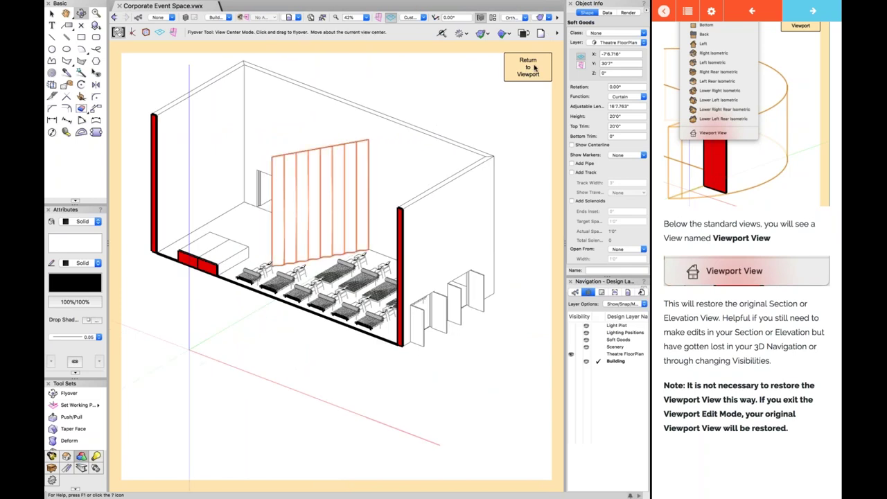
{"action": "left_click", "coordinate": [534, 67]}
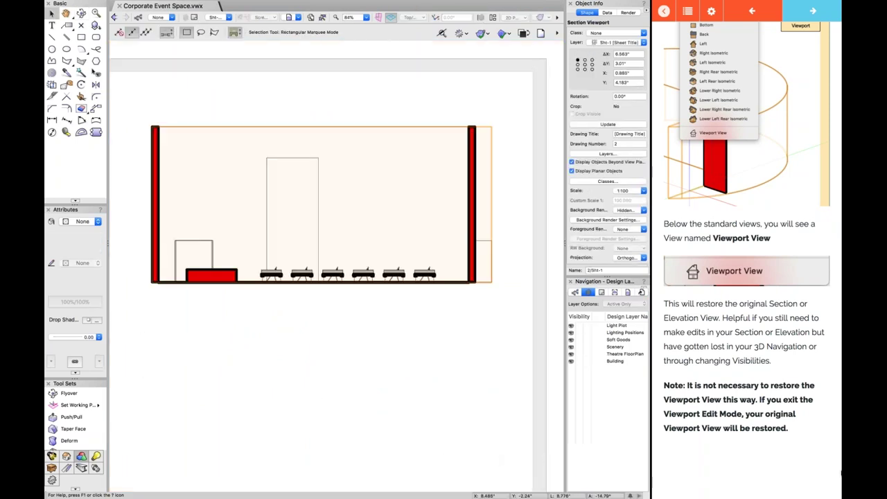
- Deselect the section viewport and pan and zoom to reveal the floor plan beside it
{"action": "left_click", "coordinate": [385, 346]}
{"action": "key", "text": "space"}
{"action": "left_click_drag", "start_coordinate": [311, 337], "coordinate": [377, 337]}
{"action": "scroll", "coordinate": [378, 337], "scroll_direction": "down", "scroll_amount": 5}
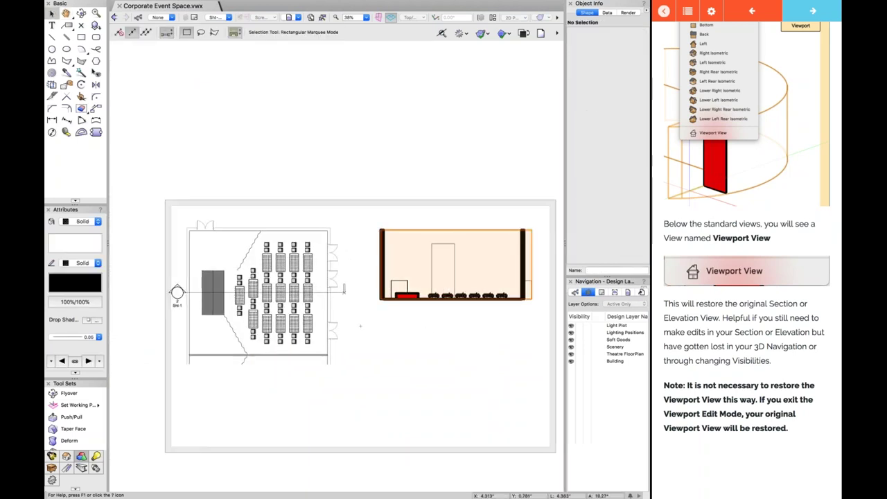
{"action": "scroll", "coordinate": [444, 240], "scroll_direction": "up", "scroll_amount": 1}
{"action": "scroll", "coordinate": [444, 239], "scroll_direction": "up", "scroll_amount": 2}
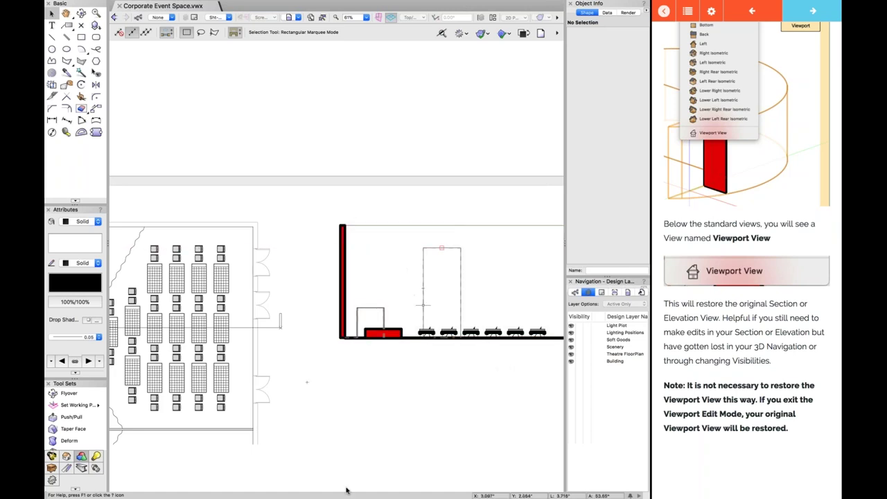
{"action": "middle_click_drag", "start_coordinate": [350, 373], "coordinate": [369, 370]}
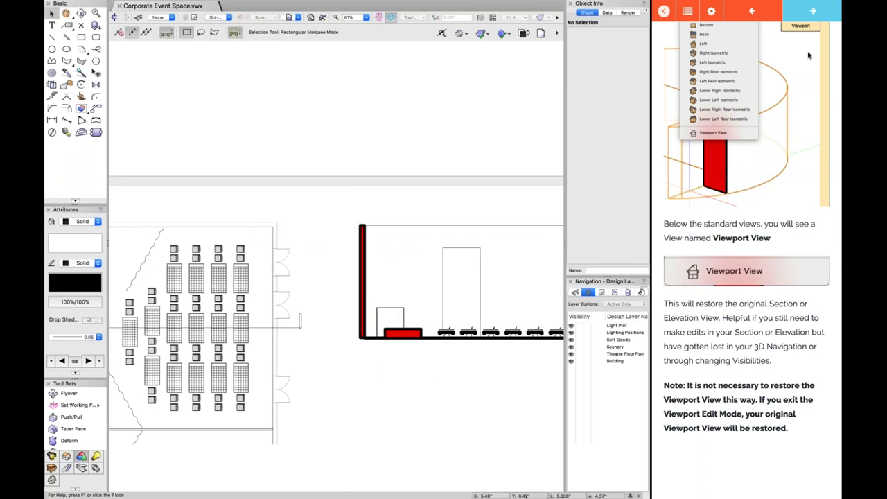
- Advance the tutorial to the next lesson and open the Resource Manager with Cmd+R
{"action": "left_click", "coordinate": [808, 11]}
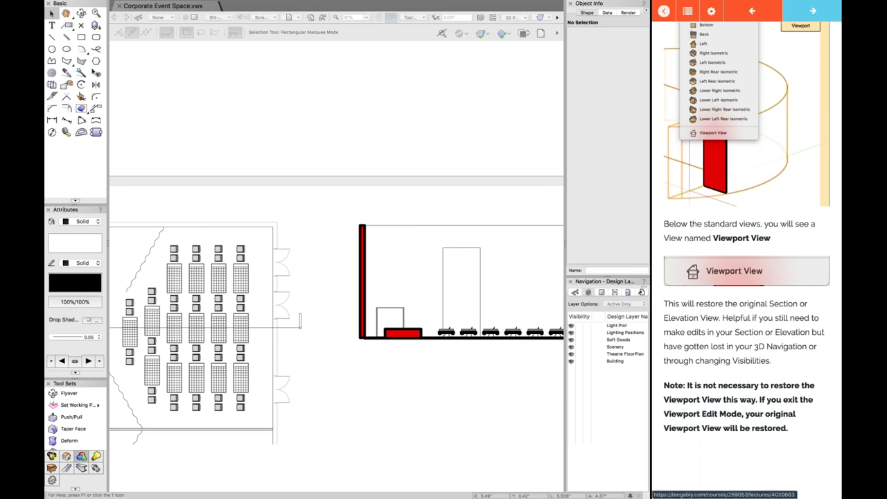
{"action": "scroll", "coordinate": [752, 249], "scroll_direction": "down", "scroll_amount": 1}
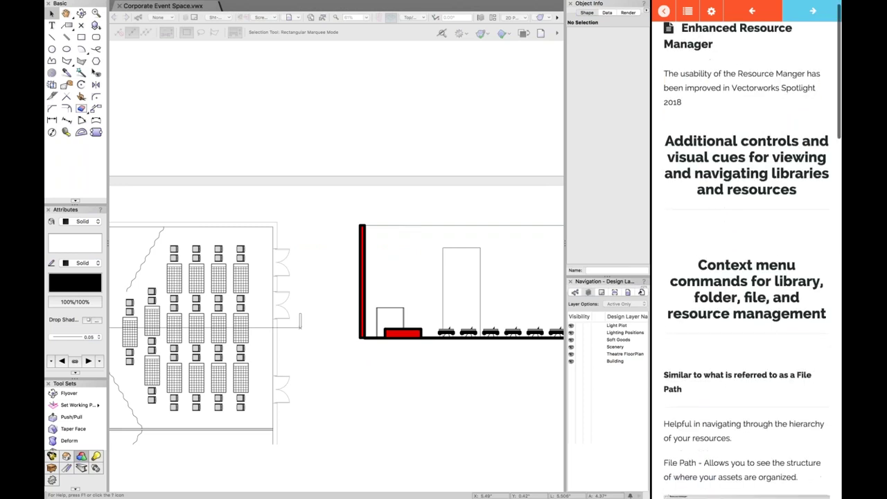
{"action": "left_click", "coordinate": [465, 395]}
{"action": "middle_click_drag", "start_coordinate": [466, 361], "coordinate": [402, 306]}
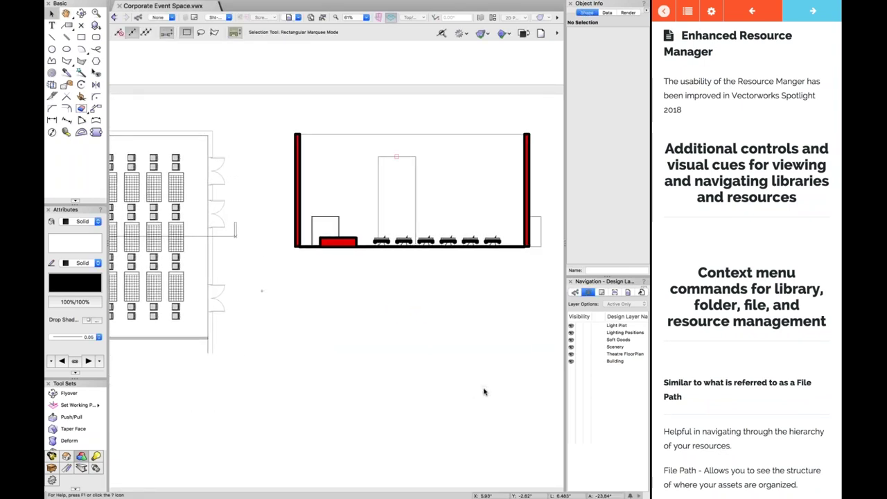
{"action": "middle_click_drag", "start_coordinate": [316, 347], "coordinate": [328, 347]}
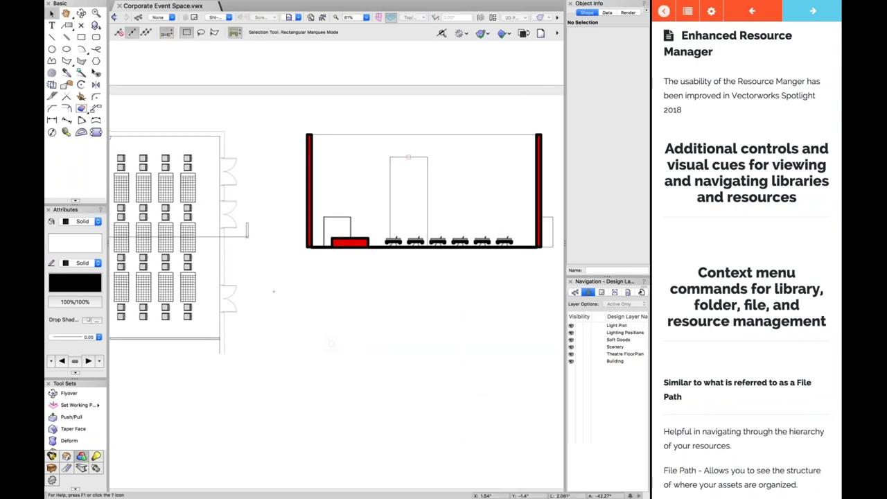
{"action": "key", "text": "super+r"}
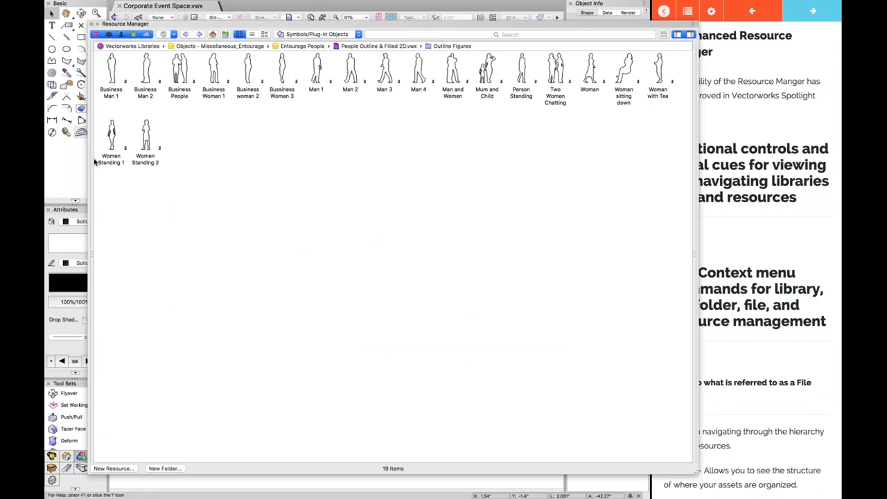
- Reveal the library folder tree, narrow it, and open the Data pane beside the people thumbnails
{"action": "left_click_drag", "start_coordinate": [92, 166], "coordinate": [201, 194]}
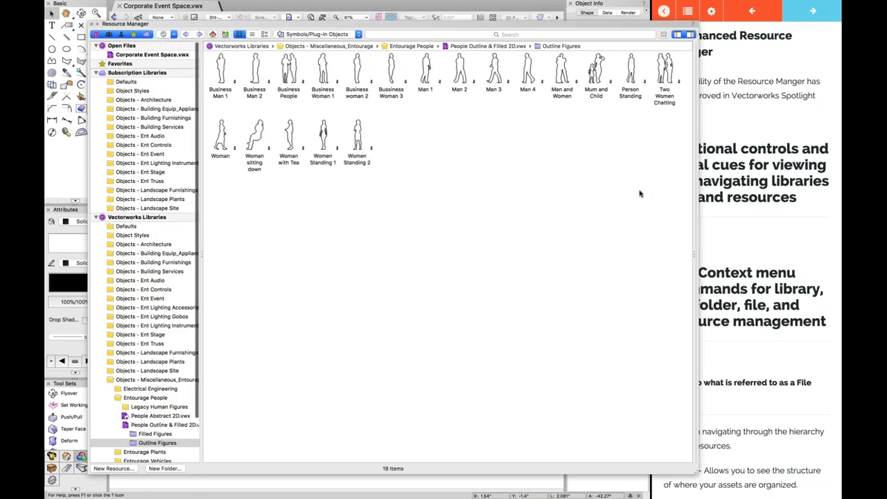
{"action": "mouse_move", "coordinate": [203, 251]}
{"action": "left_mouse_down"}
{"action": "mouse_move", "coordinate": [94, 240]}
{"action": "mouse_move", "coordinate": [194, 256]}
{"action": "mouse_move", "coordinate": [92, 257]}
{"action": "mouse_move", "coordinate": [240, 260]}
{"action": "mouse_move", "coordinate": [205, 260]}
{"action": "left_mouse_up"}
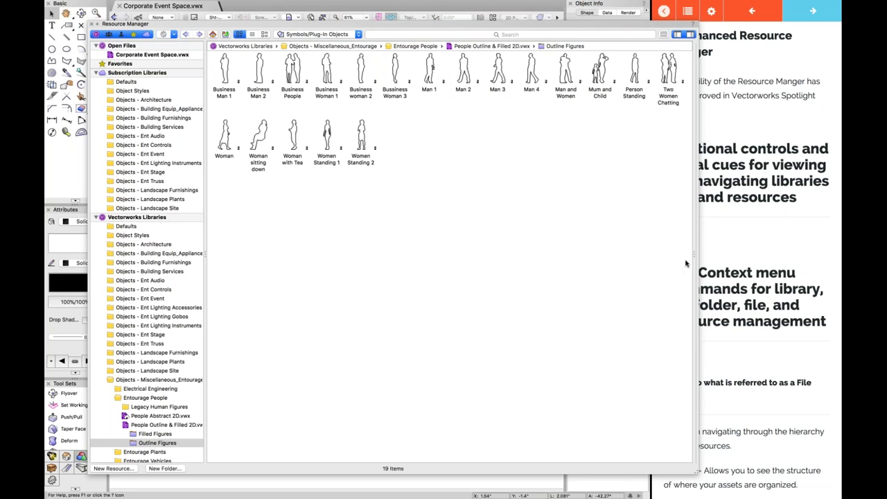
{"action": "left_click_drag", "start_coordinate": [693, 255], "coordinate": [552, 266]}
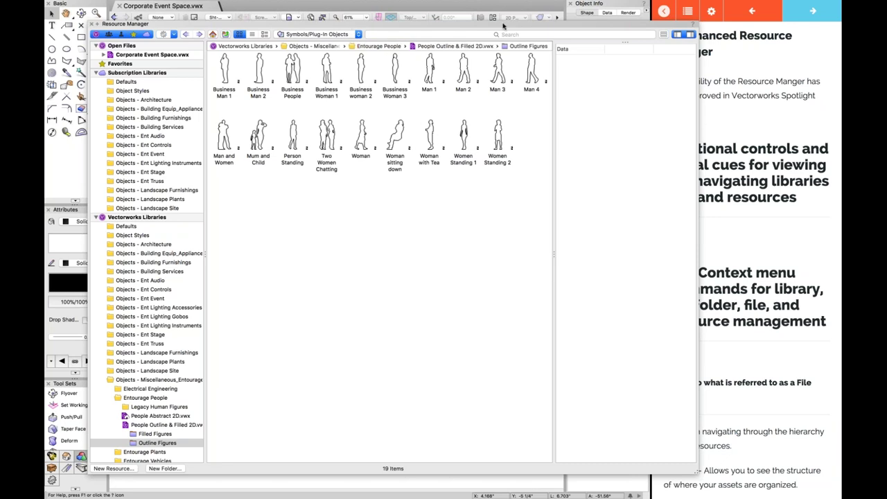
- Narrow the Resource Manager and move it left, showing the 19 Outline Figures people symbols
{"action": "left_click_drag", "start_coordinate": [694, 231], "coordinate": [623, 231]}
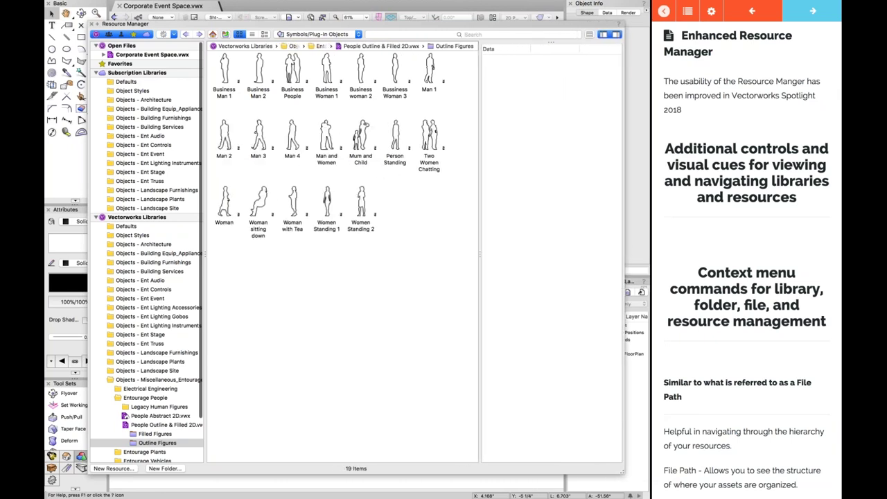
{"action": "left_click_drag", "start_coordinate": [283, 26], "coordinate": [254, 25]}
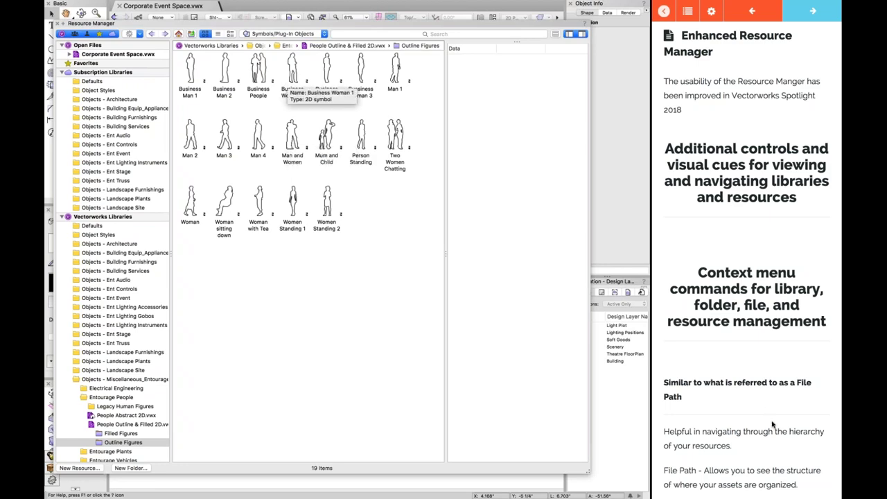
{"action": "scroll", "coordinate": [731, 437], "scroll_direction": "down", "scroll_amount": 5}
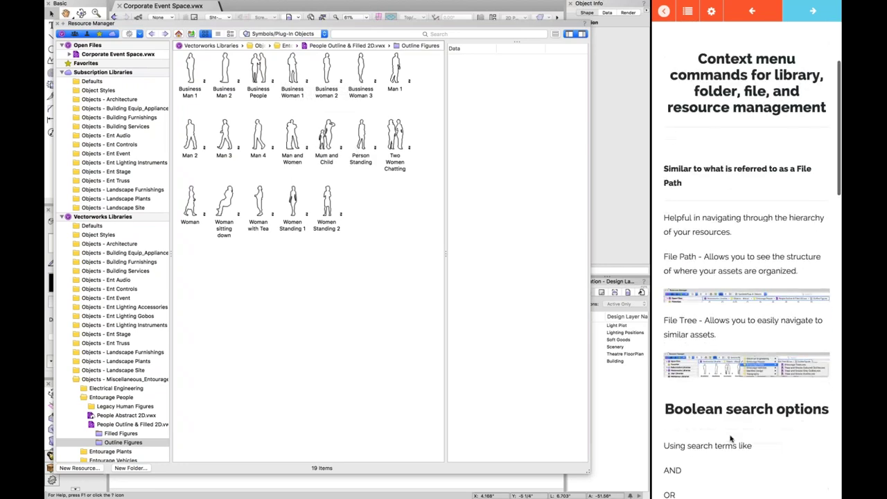
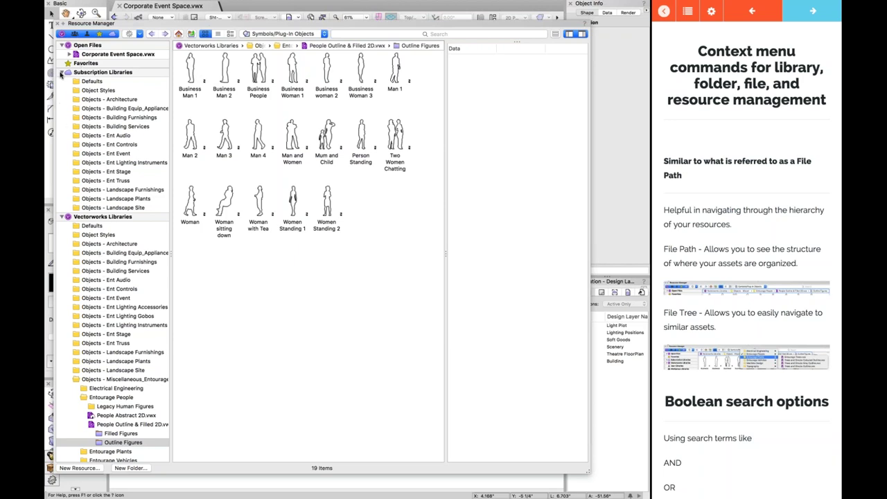
- Collapse Subscription Libraries, Open Files and Vectorworks Libraries, and narrow the folder tree pane
{"action": "left_click", "coordinate": [62, 72]}
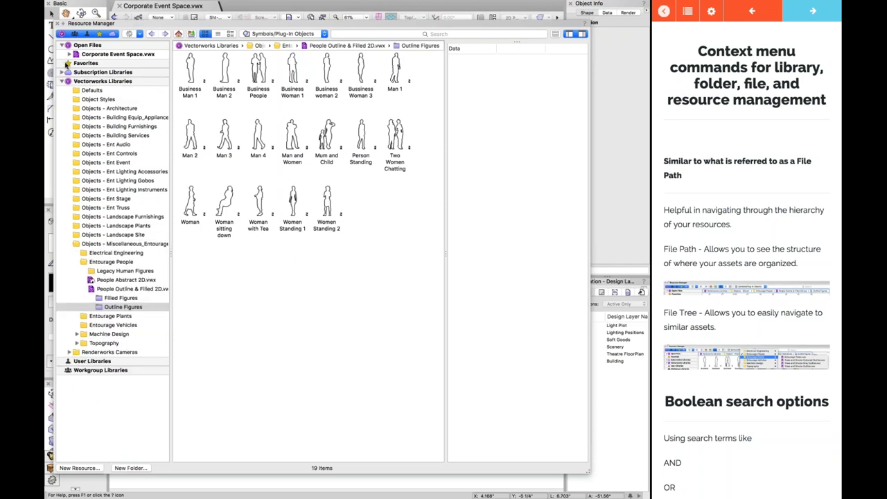
{"action": "left_click", "coordinate": [61, 45]}
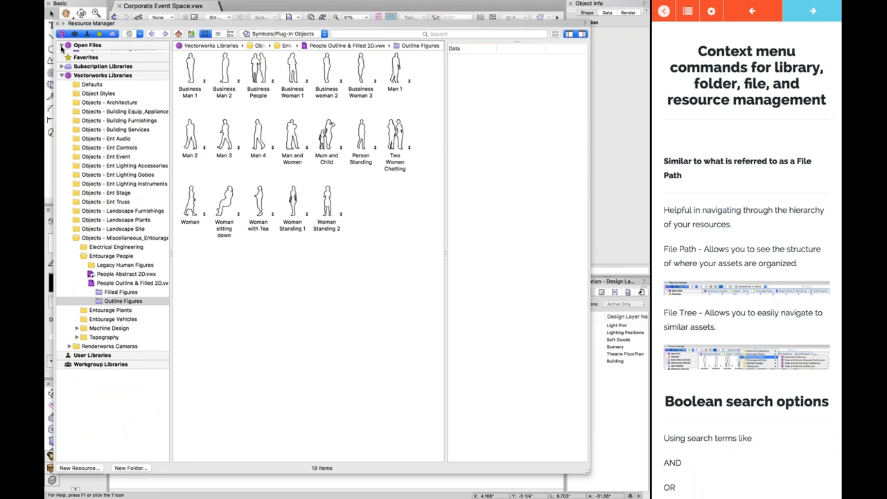
{"action": "mouse_move", "coordinate": [155, 182]}
{"action": "left_mouse_down"}
{"action": "mouse_move", "coordinate": [88, 176]}
{"action": "mouse_move", "coordinate": [166, 177]}
{"action": "left_mouse_up"}
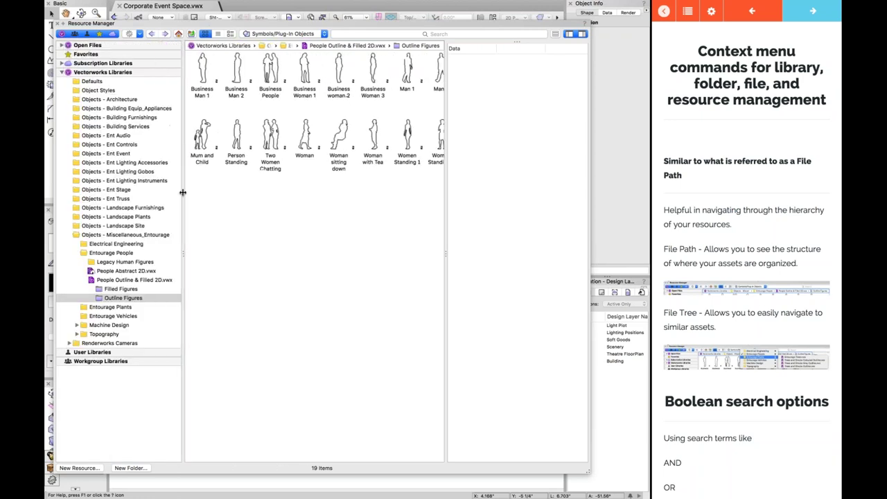
{"action": "left_click", "coordinate": [61, 72]}
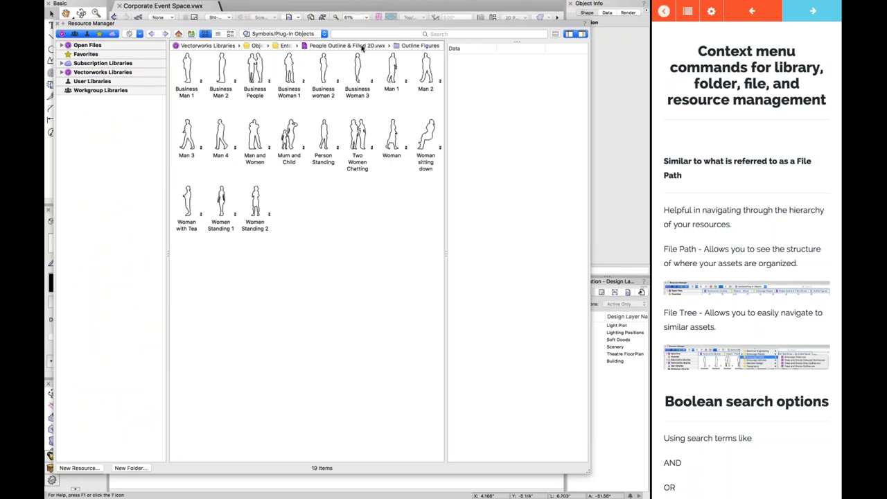
- Browse sibling files and folders from the path-bar breadcrumbs, then re-expand Vectorworks Libraries
{"action": "left_click", "coordinate": [361, 45]}
{"action": "mouse_move", "coordinate": [363, 31]}
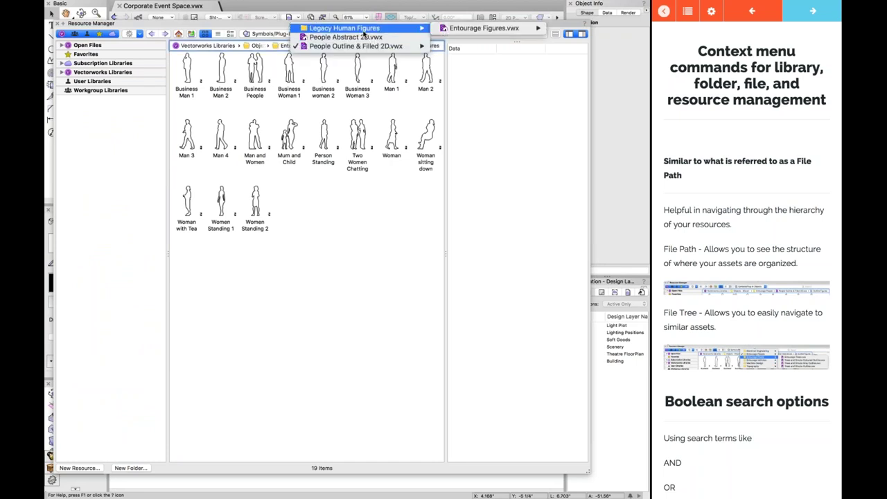
{"action": "mouse_move", "coordinate": [344, 48]}
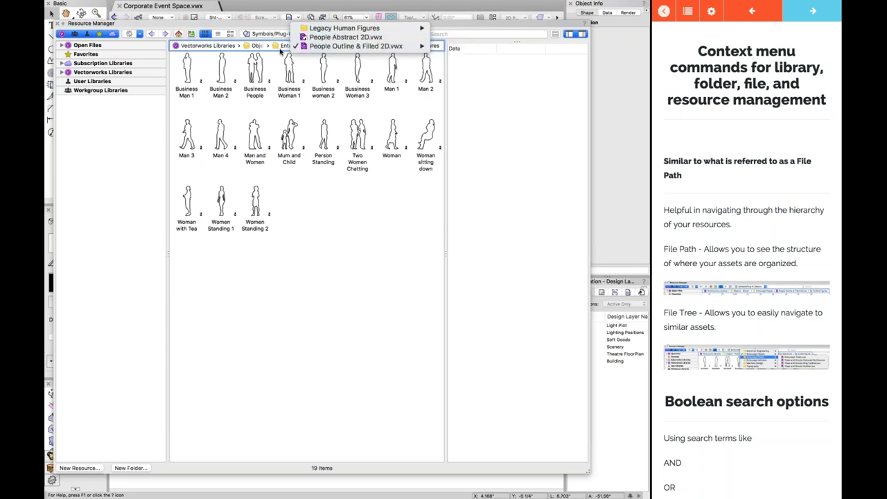
{"action": "left_click", "coordinate": [281, 47]}
{"action": "left_click", "coordinate": [281, 46]}
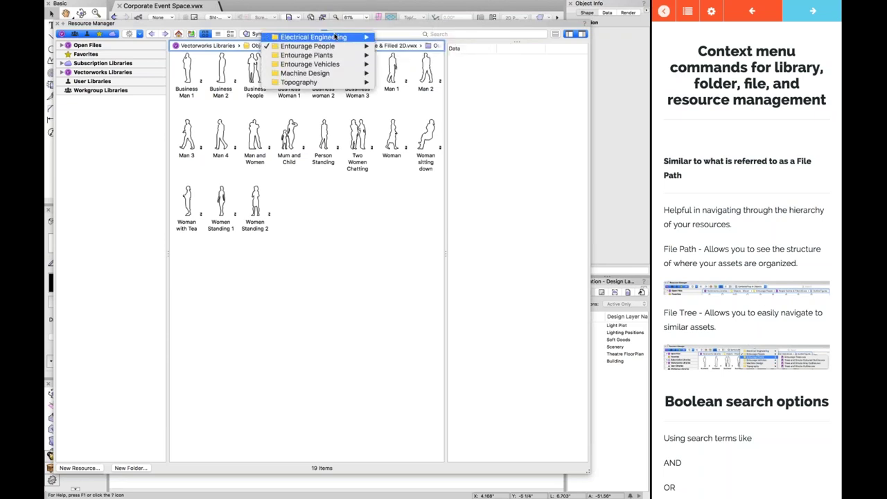
{"action": "mouse_move", "coordinate": [340, 61]}
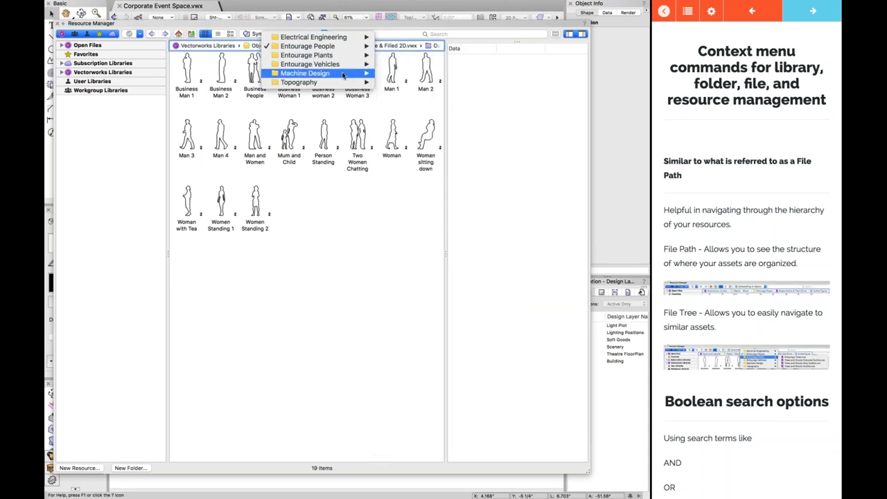
{"action": "mouse_move", "coordinate": [340, 85]}
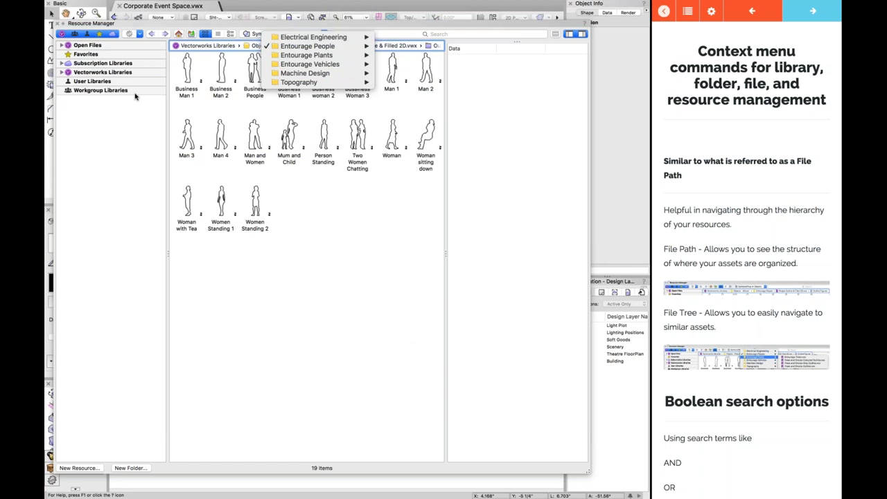
{"action": "left_click", "coordinate": [63, 72]}
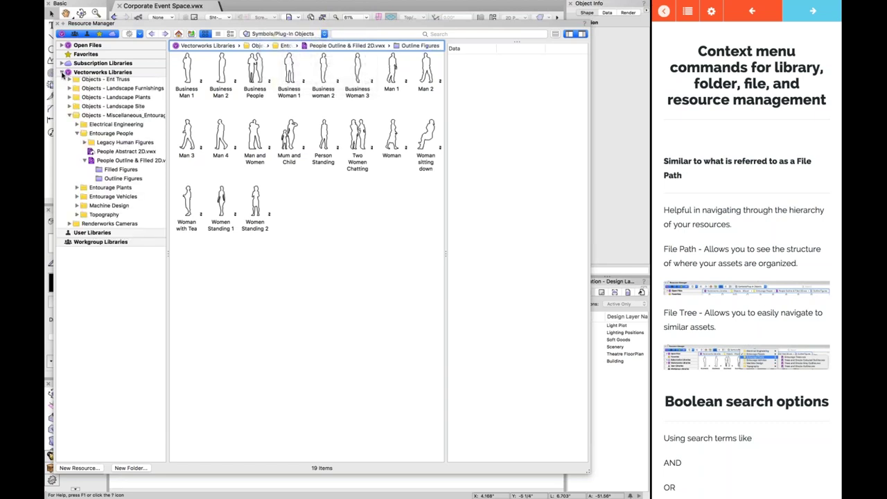
- Expand Objects - Landscape Site, collapse Vectorworks Libraries, go up one level, then return Home
{"action": "left_click", "coordinate": [70, 225]}
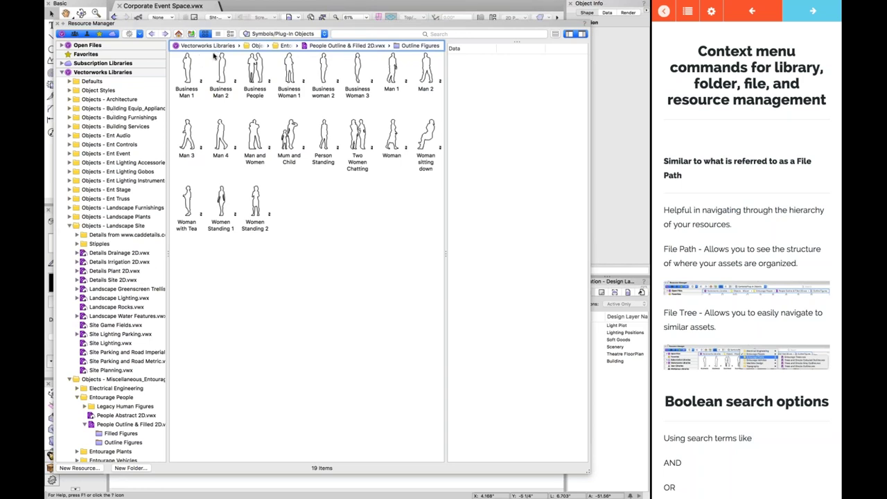
{"action": "left_click", "coordinate": [62, 72]}
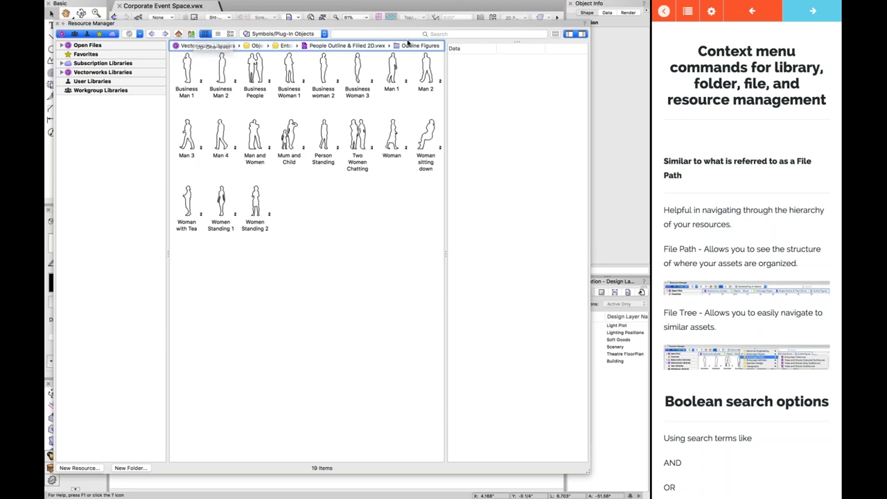
{"action": "left_click", "coordinate": [190, 35]}
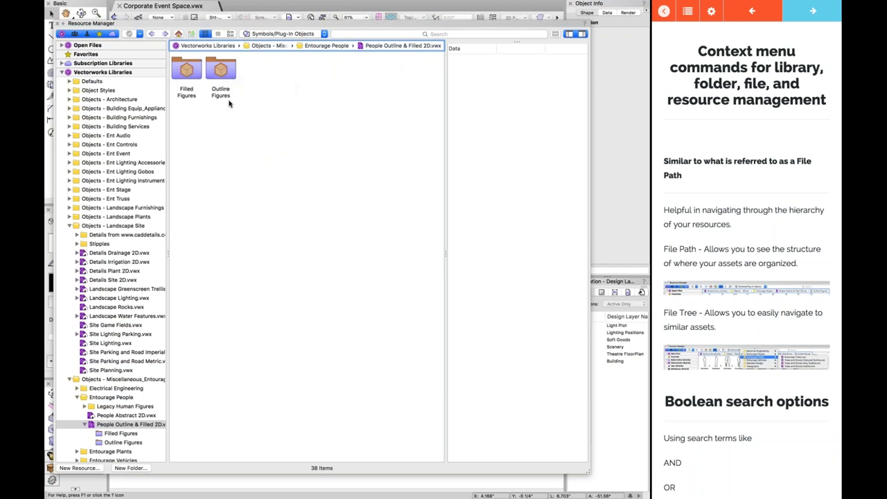
{"action": "left_click", "coordinate": [178, 34]}
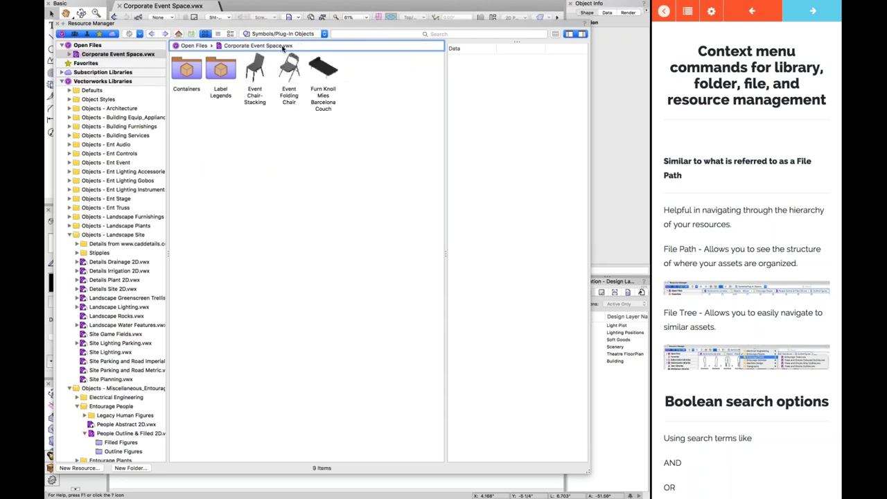
- Collapse Vectorworks Libraries, then expand and re-collapse Corporate Event Space.vwx in the tree
{"action": "left_click", "coordinate": [63, 81]}
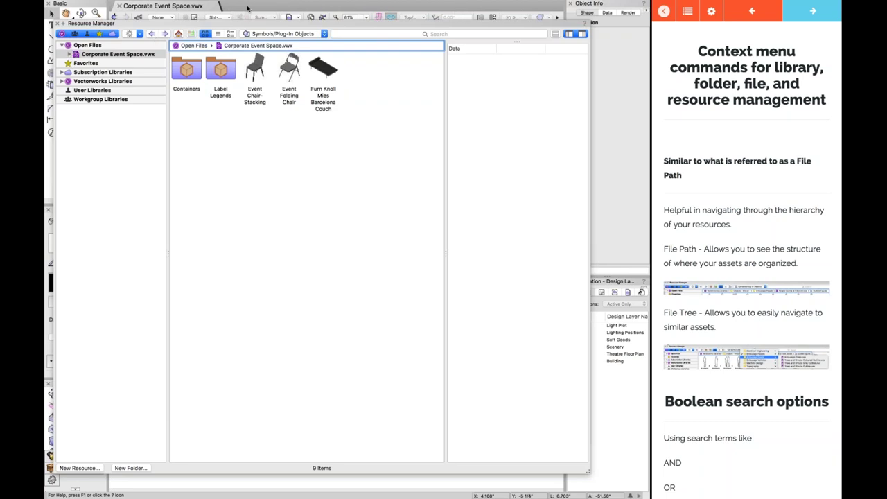
{"action": "left_click", "coordinate": [76, 54]}
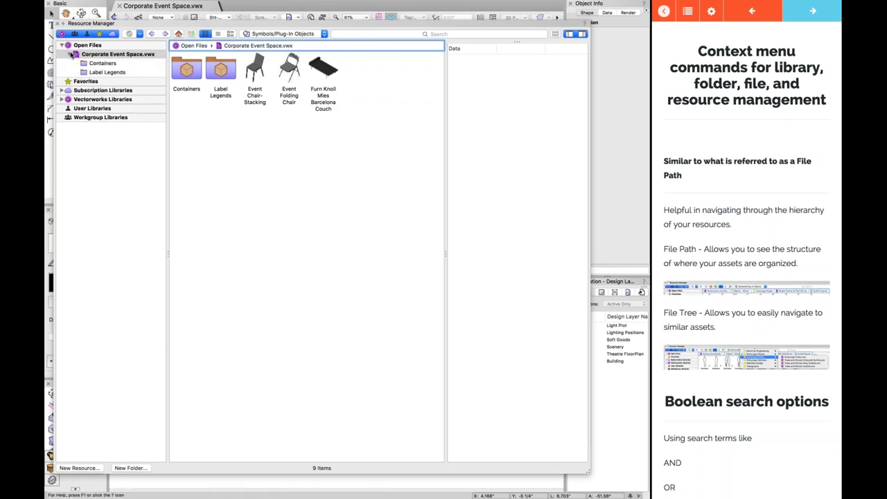
{"action": "left_click", "coordinate": [71, 54]}
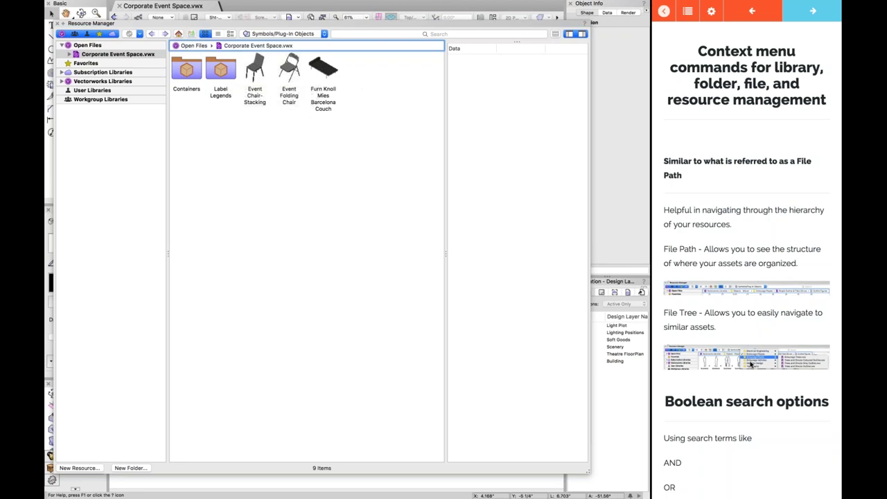
{"action": "scroll", "coordinate": [752, 361], "scroll_direction": "down", "scroll_amount": 5}
{"action": "scroll", "coordinate": [752, 360], "scroll_direction": "down", "scroll_amount": 2}
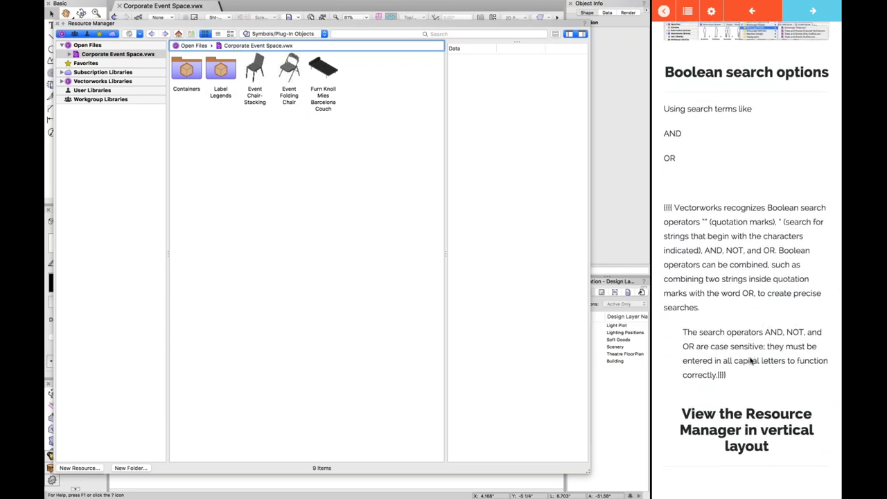
{"action": "scroll", "coordinate": [750, 361], "scroll_direction": "up", "scroll_amount": 1}
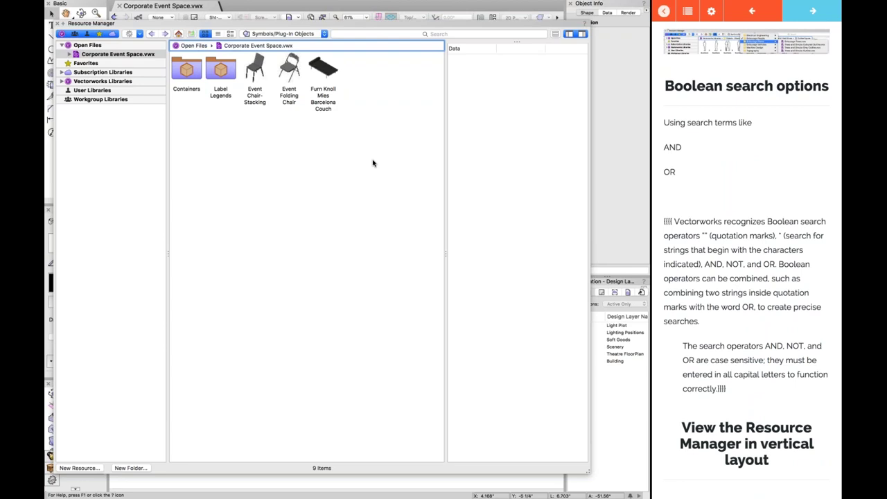
{"action": "scroll", "coordinate": [697, 194], "scroll_direction": "up", "scroll_amount": 5}
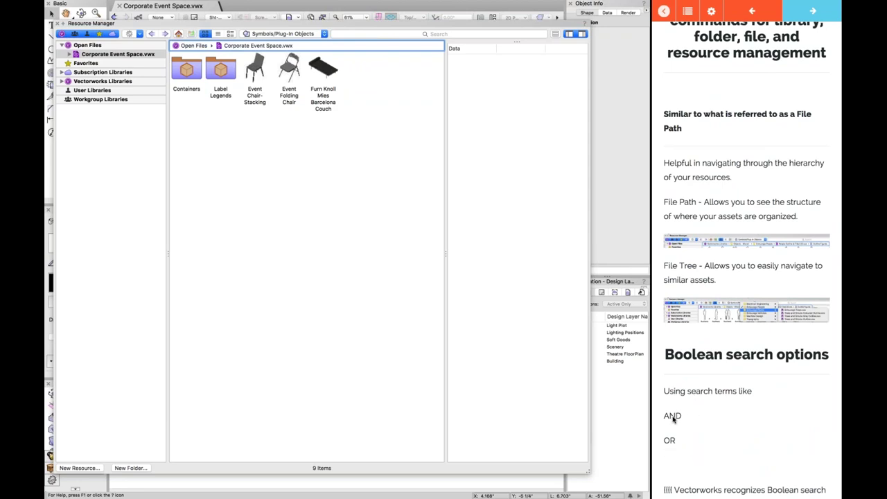
{"action": "left_click", "coordinate": [378, 35]}
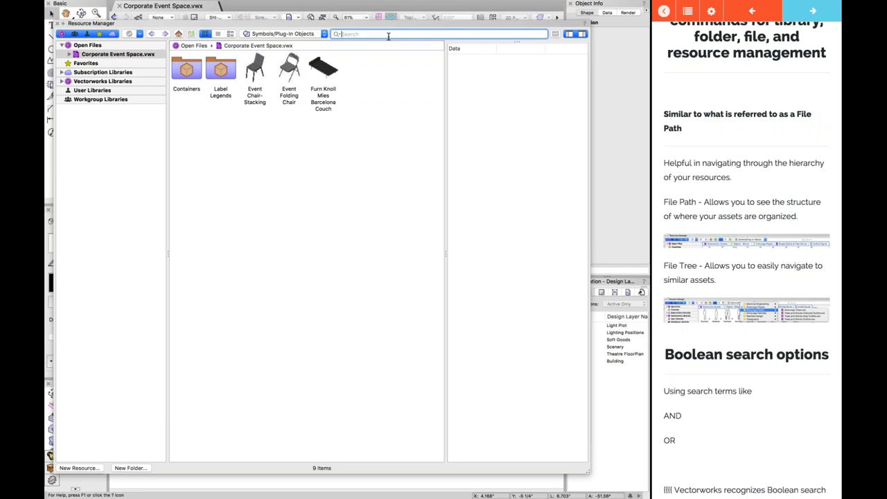
{"action": "type", "text": "vehi"}
{"action": "type", "text": "cles"}
{"action": "key", "text": "Return"}
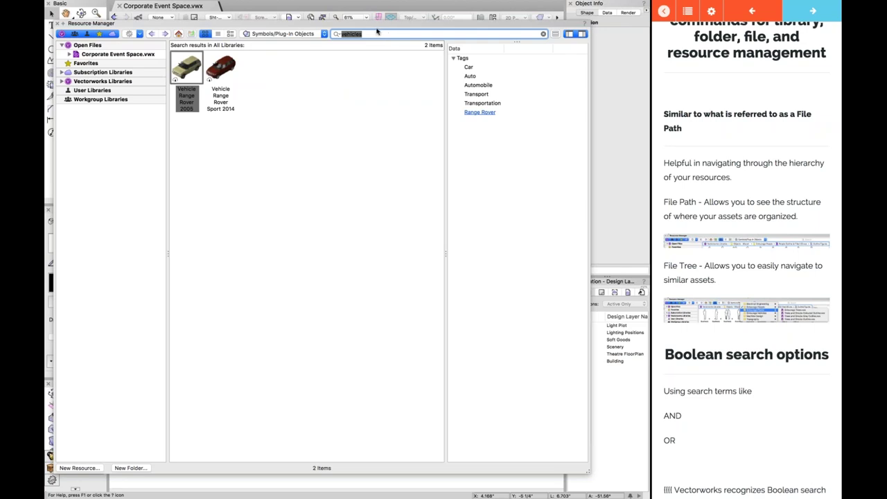
{"action": "left_click", "coordinate": [371, 33]}
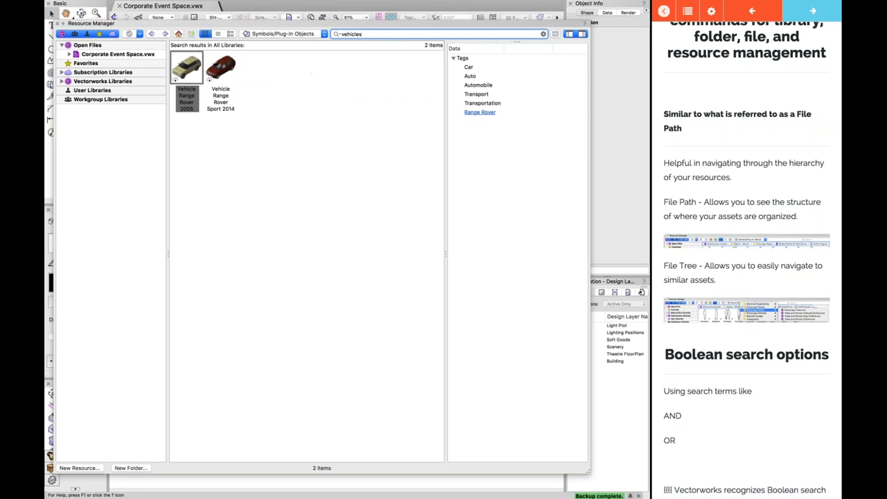
{"action": "left_click", "coordinate": [284, 35]}
{"action": "left_click", "coordinate": [386, 46]}
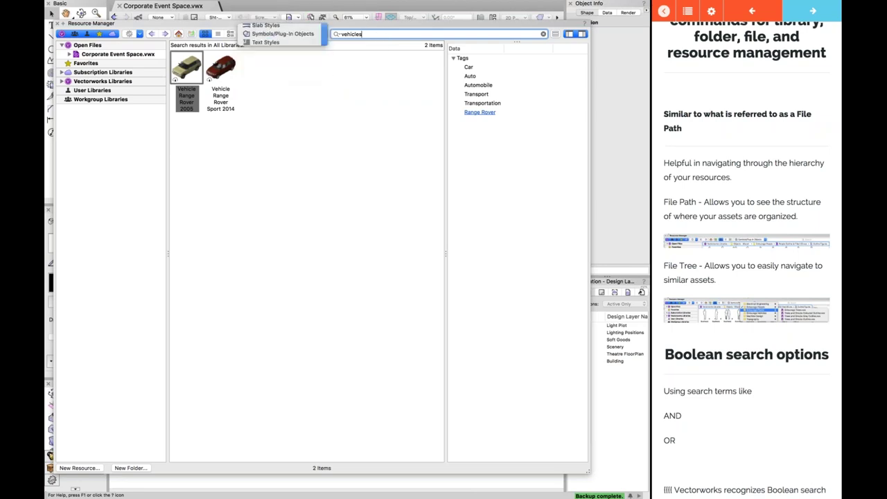
{"action": "left_click", "coordinate": [334, 34]}
{"action": "left_click", "coordinate": [335, 34]}
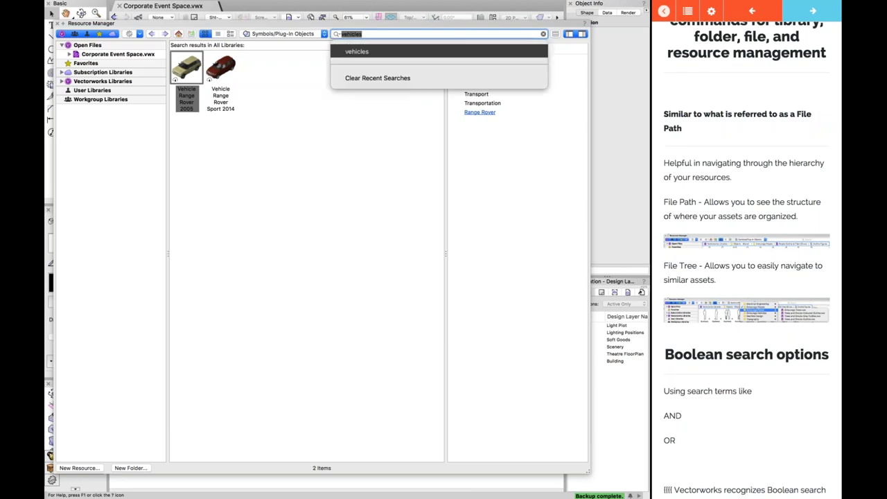
{"action": "left_click", "coordinate": [336, 37]}
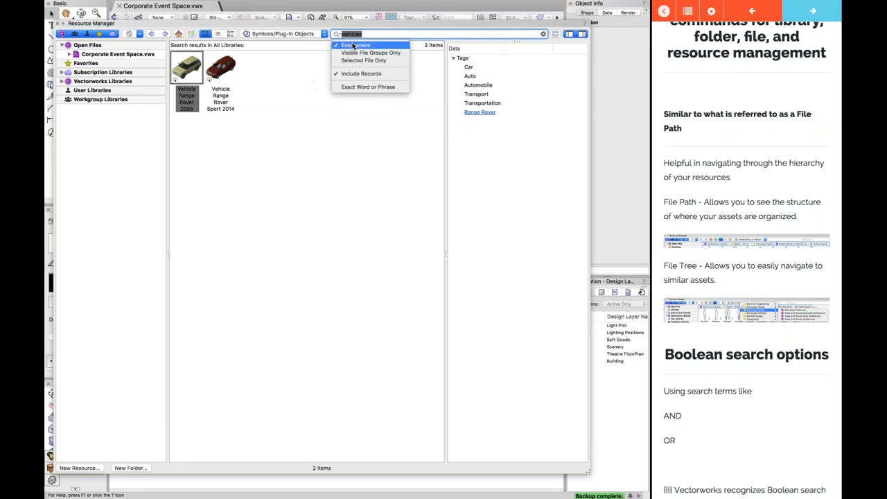
{"action": "left_click", "coordinate": [390, 35]}
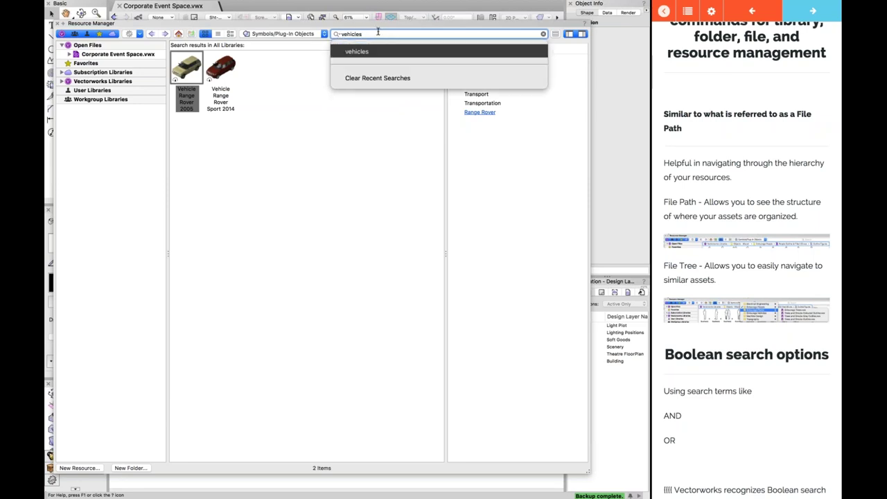
{"action": "type", "text": "and cloth"}
{"action": "key", "text": "Return"}
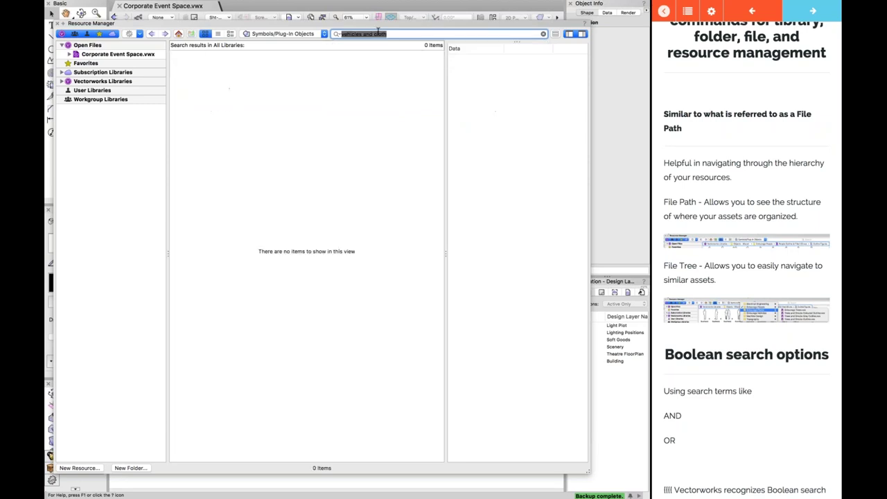
{"action": "left_click", "coordinate": [542, 34]}
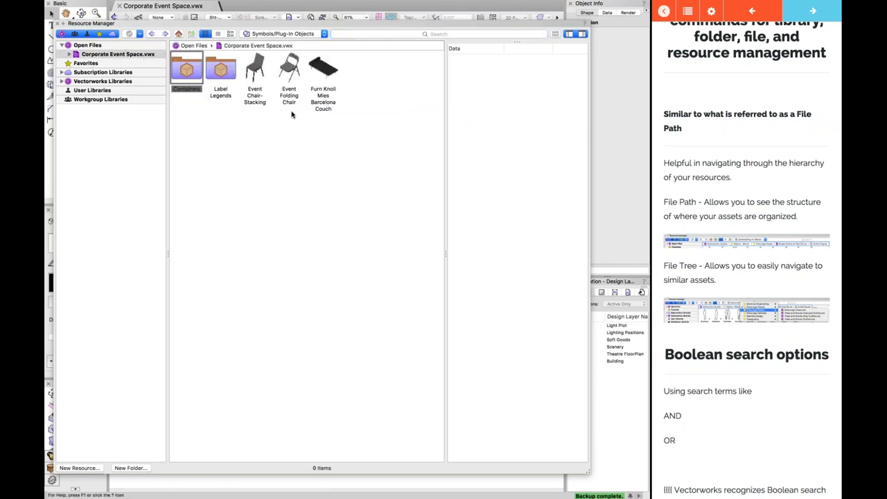
- Search all libraries for 'furniture' and browse the results
{"action": "left_click", "coordinate": [361, 33]}
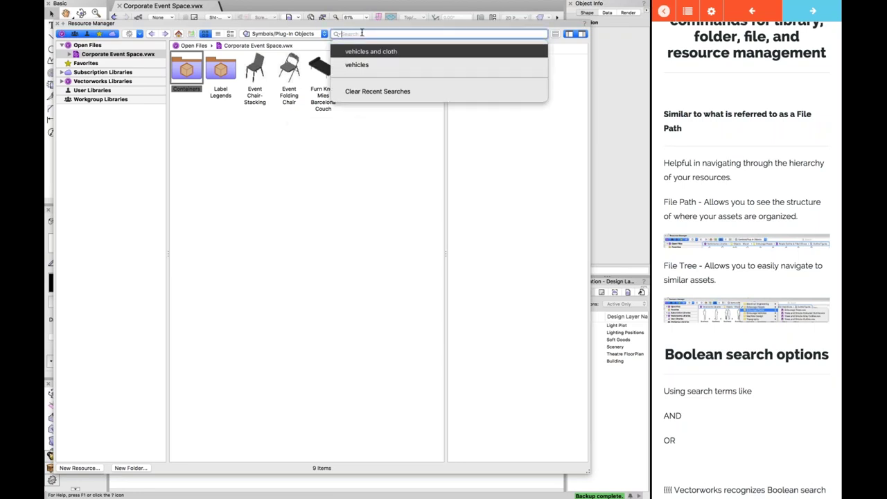
{"action": "type", "text": "furni"}
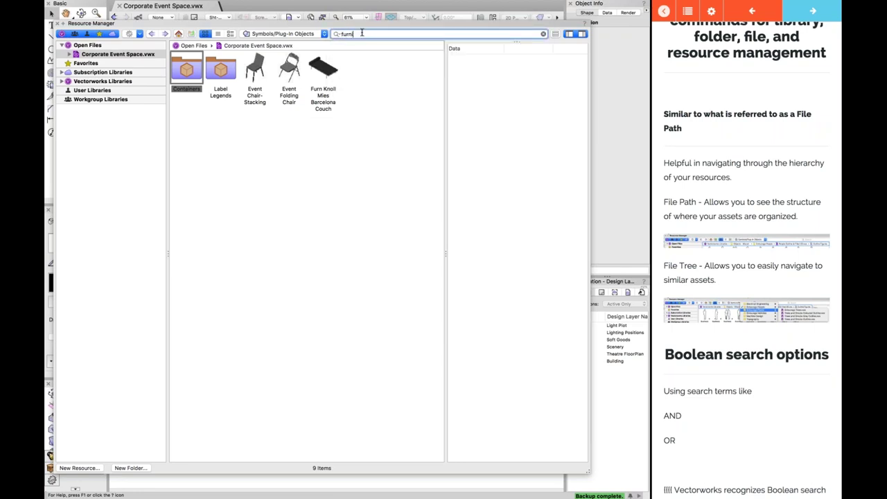
{"action": "type", "text": "ture"}
{"action": "key", "text": "Return"}
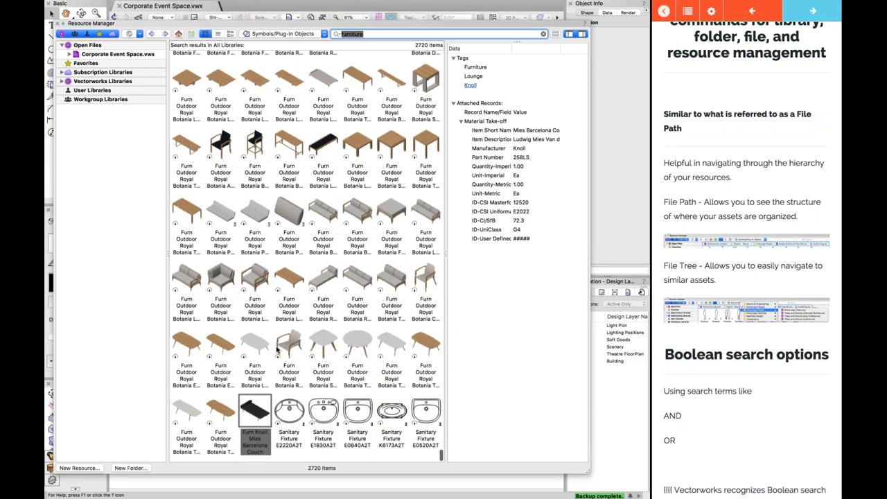
{"action": "scroll", "coordinate": [376, 277], "scroll_direction": "up", "scroll_amount": 2}
{"action": "scroll", "coordinate": [376, 277], "scroll_direction": "down", "scroll_amount": 2}
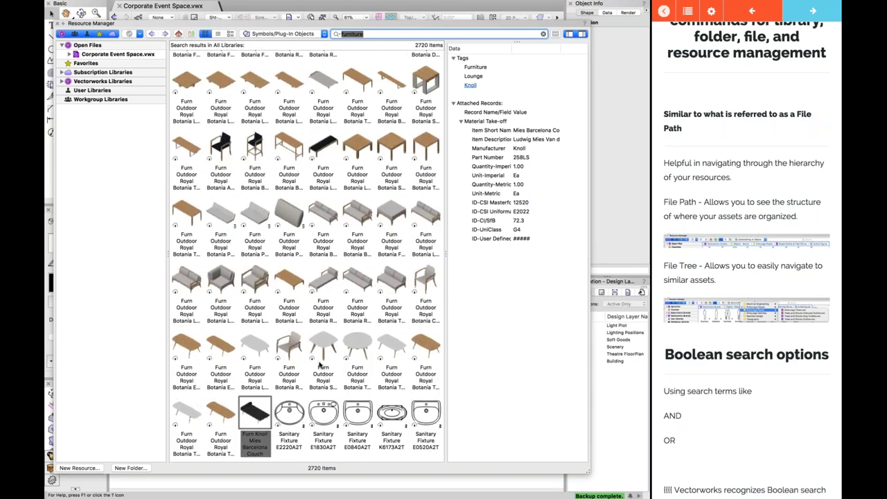
- Refine the search to 'furniture NOT sanitary'
{"action": "left_click", "coordinate": [417, 33]}
{"action": "type", "text": "NOT sanitary"}
{"action": "key", "text": "Return"}
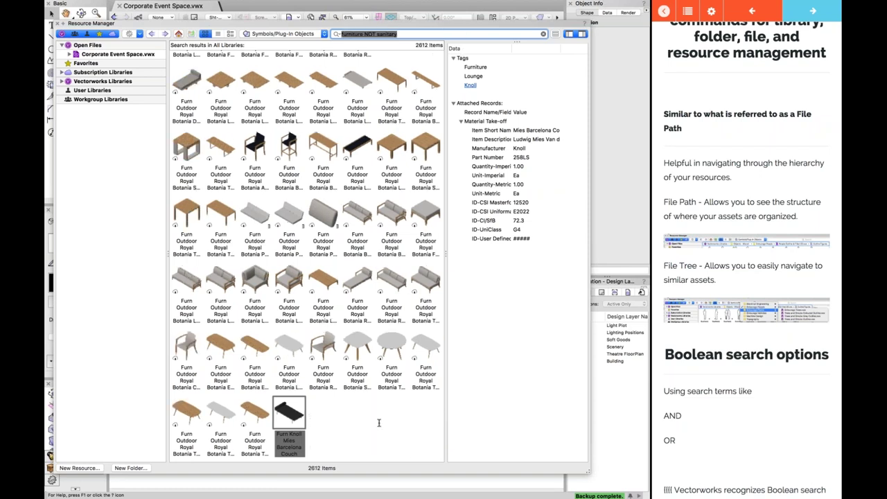
- Change the query to 'furniture AND outdoor' and review the results
{"action": "left_click", "coordinate": [413, 34]}
{"action": "key", "text": "Left"}
{"action": "key", "text": "Left"}
{"action": "key", "text": "Left"}
{"action": "key", "text": "BackSpace"}
{"action": "key", "text": "BackSpace"}
{"action": "key", "text": "BackSpace"}
{"action": "key", "text": "BackSpace"}
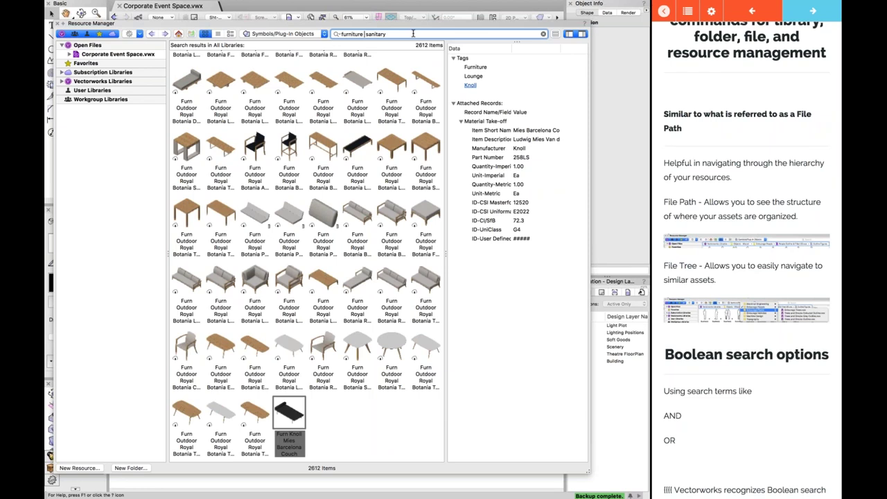
{"action": "type", "text": "AND"}
{"action": "key", "text": "BackSpace"}
{"action": "key", "text": "BackSpace"}
{"action": "key", "text": "BackSpace"}
{"action": "key", "text": "BackSpace"}
{"action": "key", "text": "BackSpace"}
{"action": "key", "text": "BackSpace"}
{"action": "key", "text": "BackSpace"}
{"action": "key", "text": "BackSpace"}
{"action": "type", "text": "outdoor"}
{"action": "key", "text": "Return"}
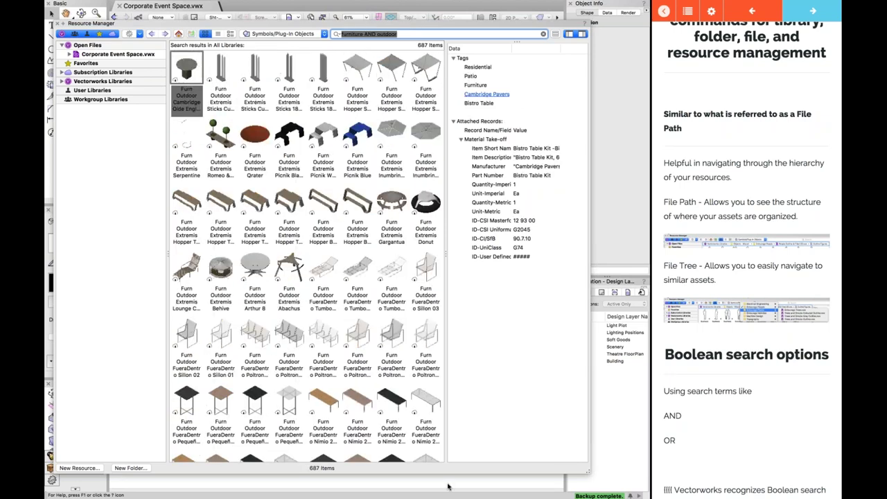
{"action": "scroll", "coordinate": [326, 279], "scroll_direction": "down", "scroll_amount": 10}
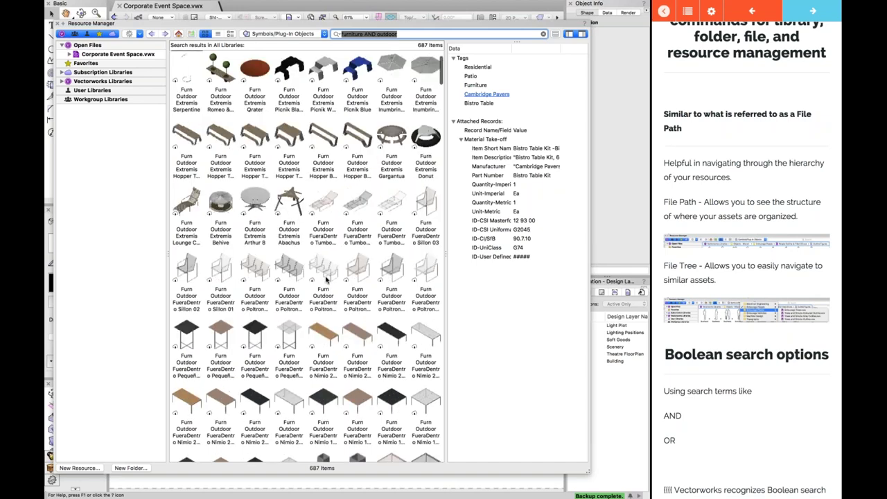
{"action": "scroll", "coordinate": [326, 279], "scroll_direction": "up", "scroll_amount": 1}
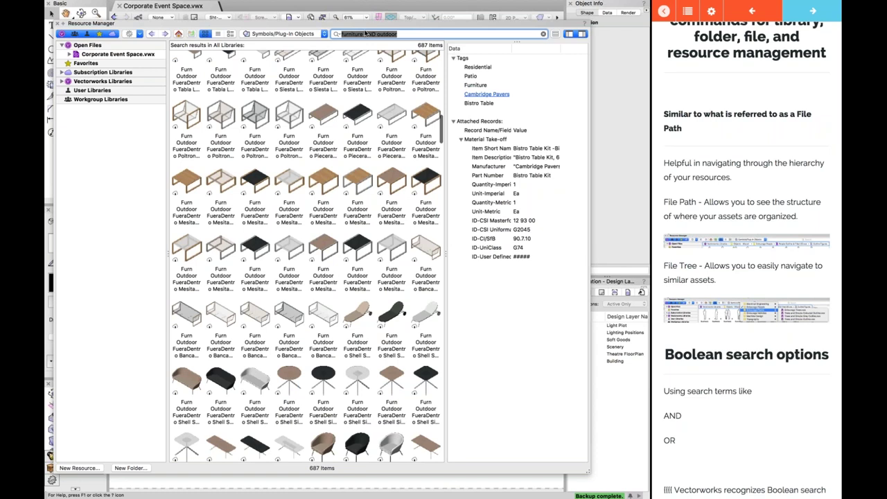
- Narrow the search to 'furniture AND outdoor NOT wood', returning 653 items
{"action": "left_click", "coordinate": [414, 33]}
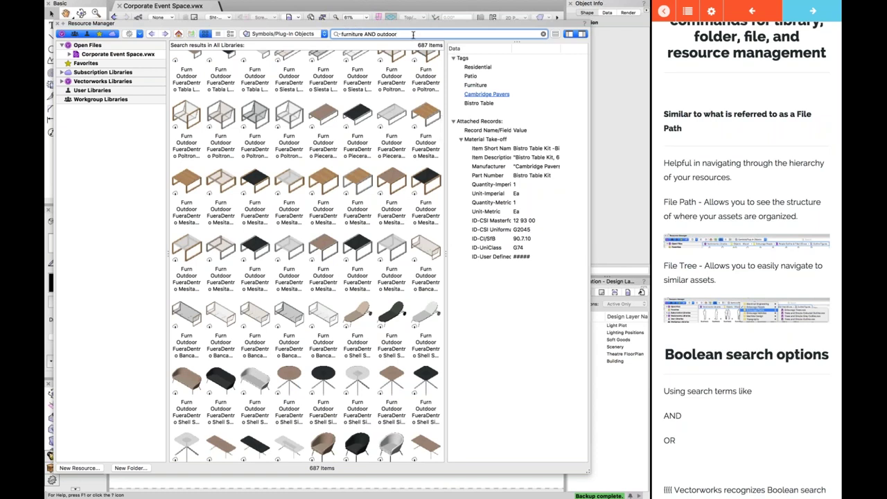
{"action": "type", "text": "NOT wood"}
{"action": "key", "text": "Return"}
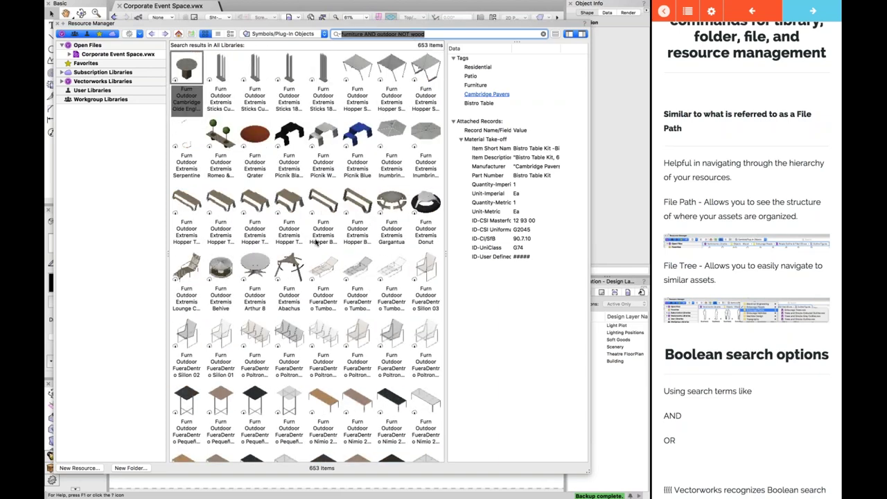
{"action": "scroll", "coordinate": [312, 312], "scroll_direction": "down", "scroll_amount": 10}
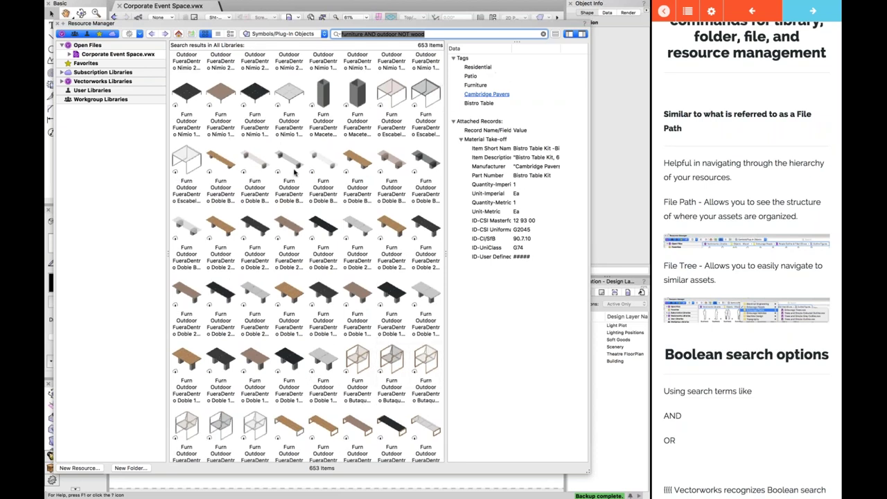
{"action": "scroll", "coordinate": [307, 153], "scroll_direction": "up", "scroll_amount": 5}
{"action": "scroll", "coordinate": [307, 152], "scroll_direction": "up", "scroll_amount": 8}
- Open the recent searches list and type 'vehicles' in the search field
{"action": "left_click", "coordinate": [422, 30]}
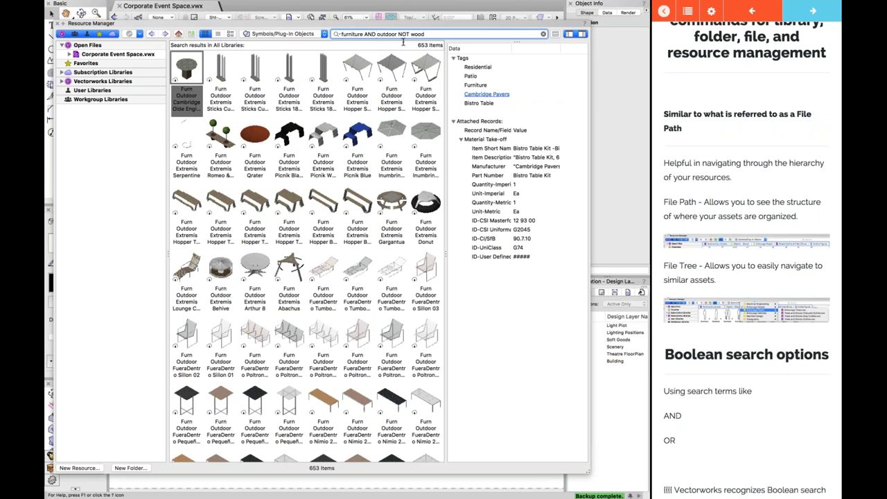
{"action": "left_click", "coordinate": [452, 34]}
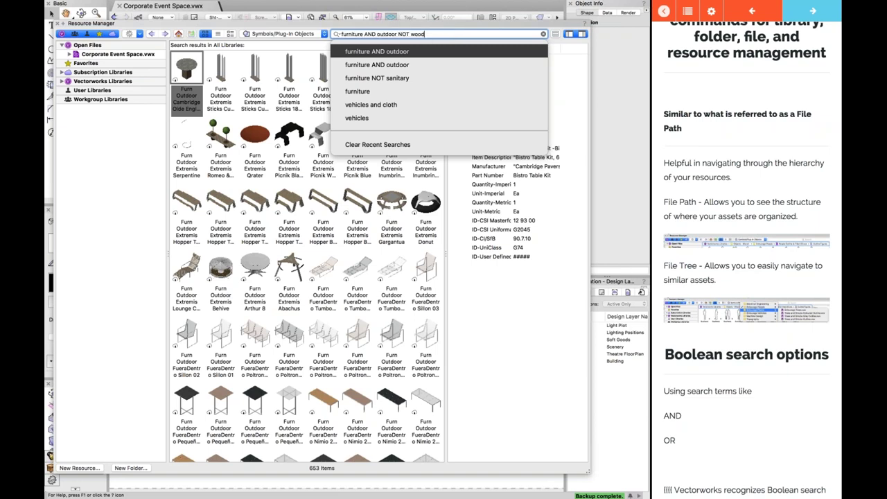
{"action": "type", "text": "vehicles"}
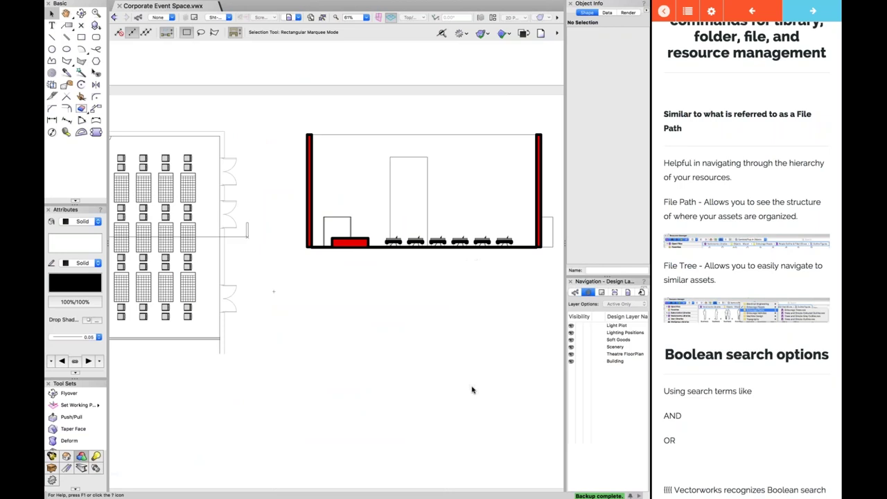
- Advance the tutorial slides and pan to show the whole sheet with plan and section
{"action": "left_click", "coordinate": [812, 14]}
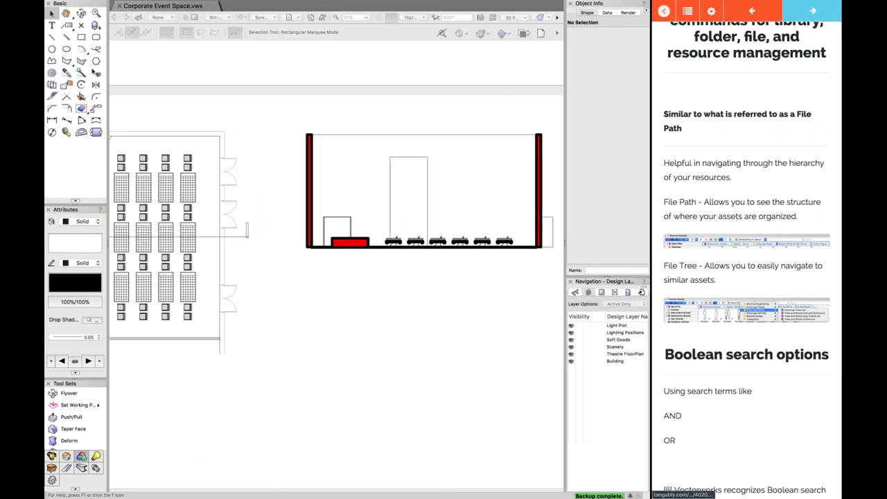
{"action": "scroll", "coordinate": [746, 250], "scroll_direction": "up", "scroll_amount": 10}
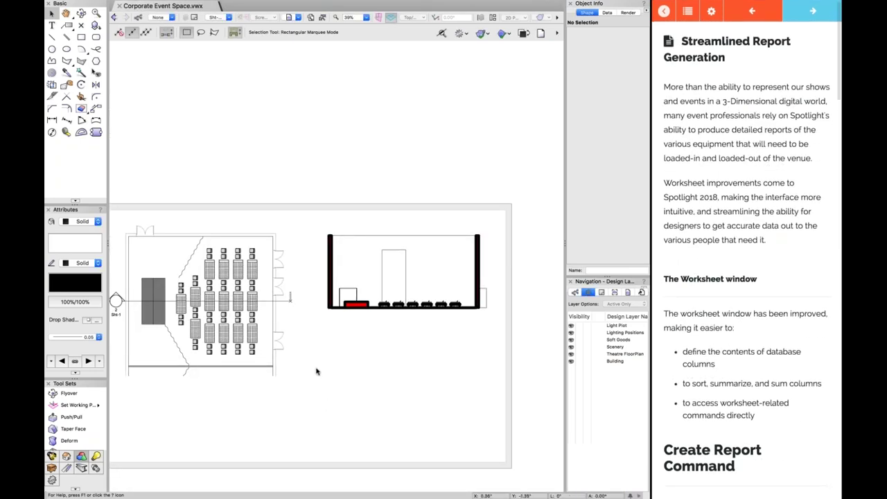
{"action": "key", "text": "space"}
{"action": "left_click_drag", "start_coordinate": [336, 368], "coordinate": [357, 341]}
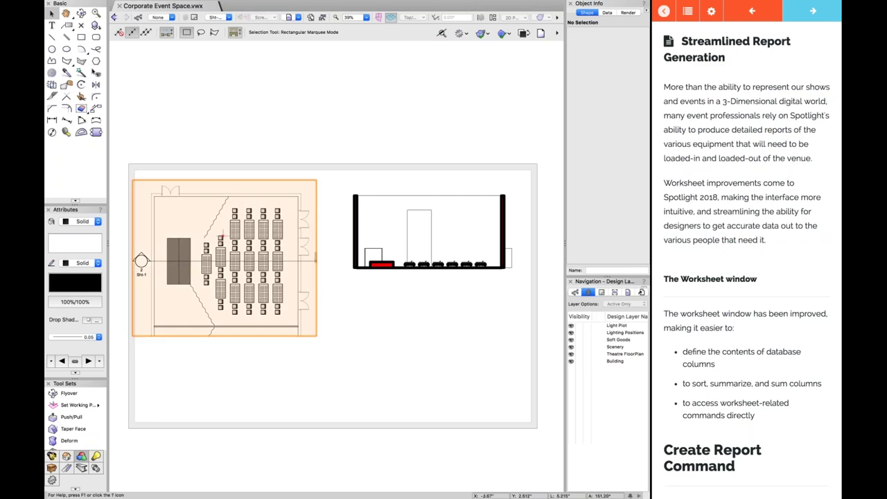
{"action": "scroll", "coordinate": [220, 239], "scroll_direction": "up", "scroll_amount": 4}
{"action": "scroll", "coordinate": [217, 240], "scroll_direction": "up", "scroll_amount": 2}
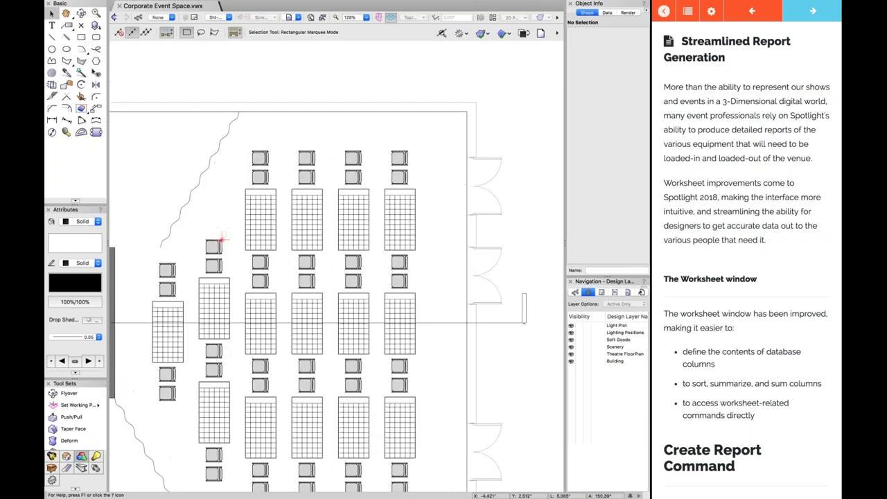
{"action": "scroll", "coordinate": [536, 240], "scroll_direction": "down", "scroll_amount": 2}
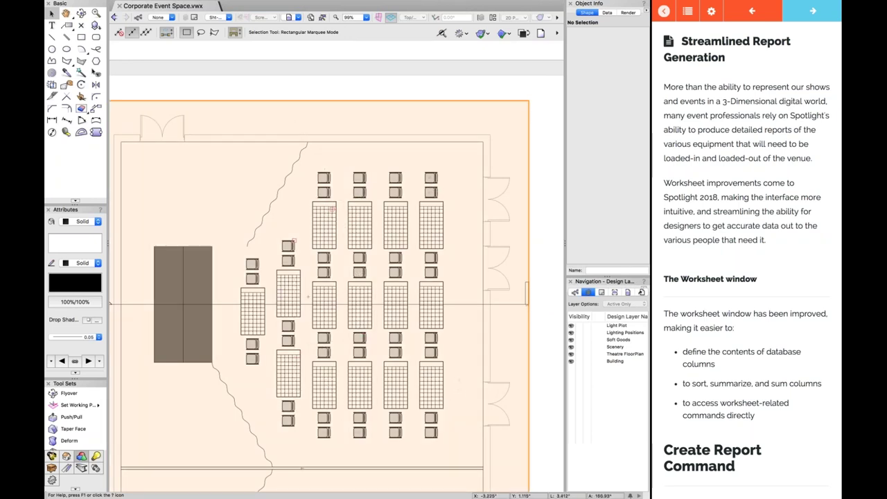
{"action": "scroll", "coordinate": [357, 282], "scroll_direction": "down", "scroll_amount": 3}
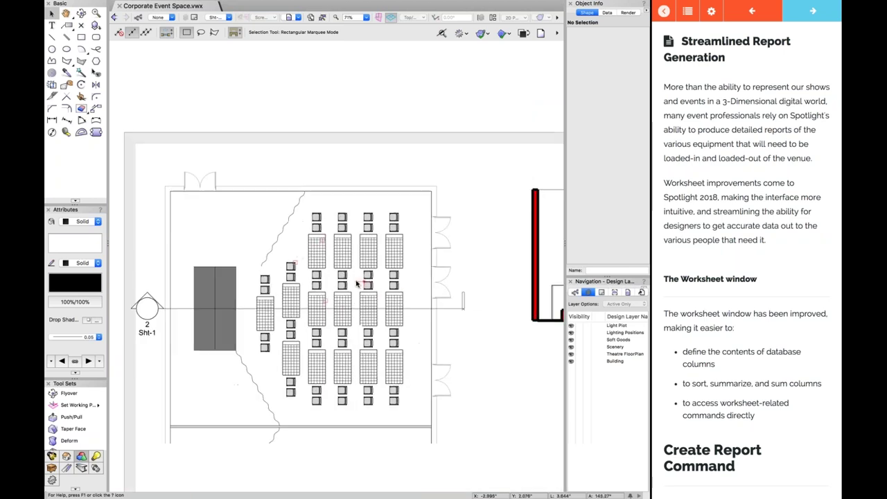
{"action": "scroll", "coordinate": [298, 334], "scroll_direction": "down", "scroll_amount": 3}
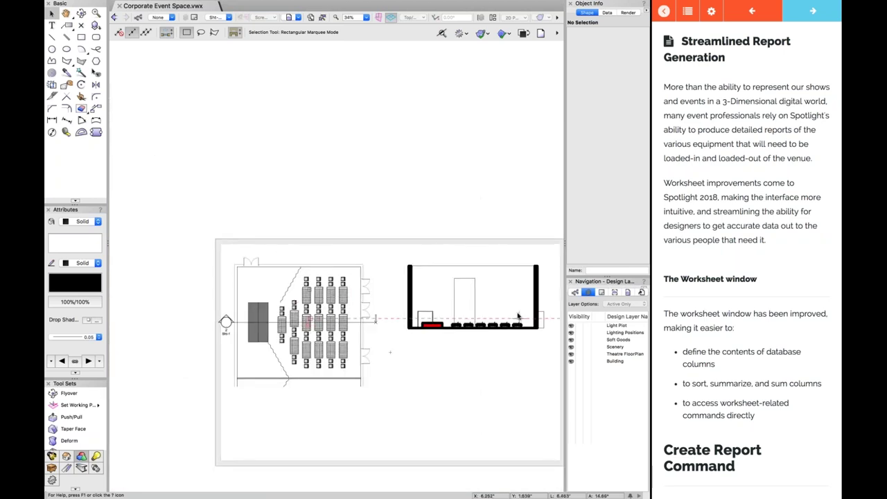
{"action": "scroll", "coordinate": [517, 317], "scroll_direction": "up", "scroll_amount": 3}
{"action": "scroll", "coordinate": [518, 315], "scroll_direction": "down", "scroll_amount": 2}
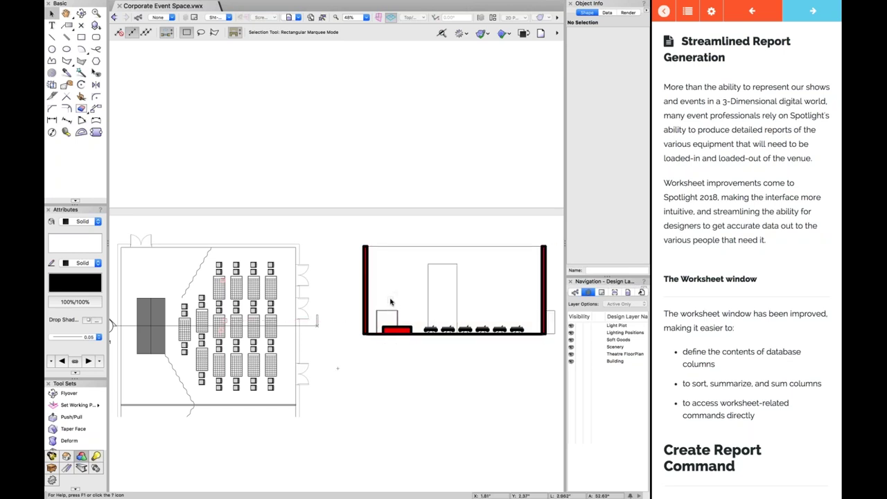
{"action": "scroll", "coordinate": [415, 383], "scroll_direction": "down", "scroll_amount": 1}
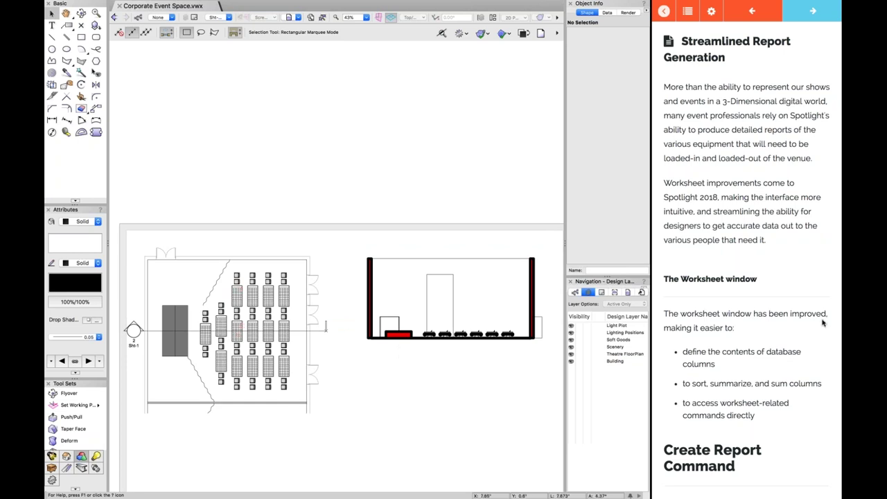
{"action": "scroll", "coordinate": [822, 323], "scroll_direction": "down", "scroll_amount": 5}
{"action": "scroll", "coordinate": [822, 320], "scroll_direction": "down", "scroll_amount": 2}
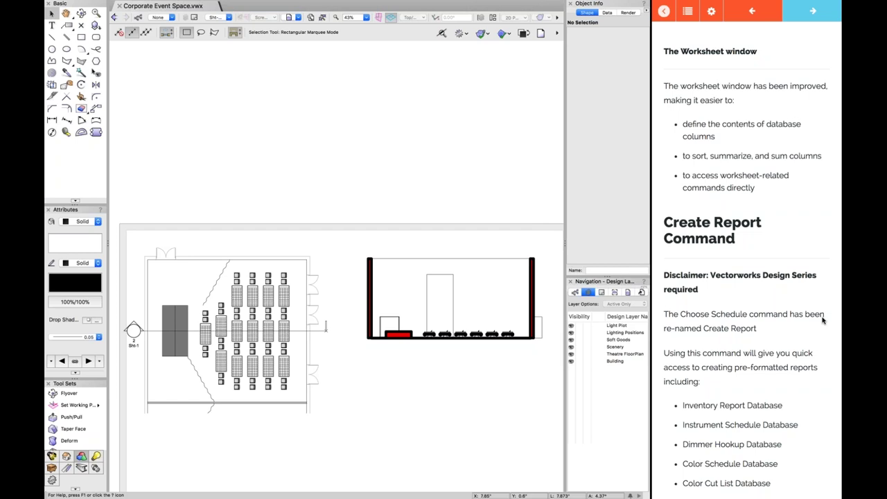
{"action": "scroll", "coordinate": [823, 320], "scroll_direction": "down", "scroll_amount": 10}
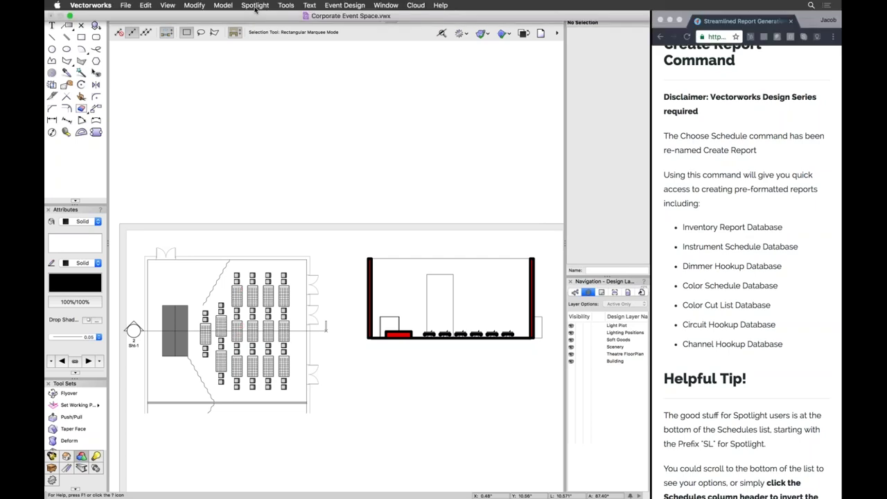
- Choose Spotlight > Reports > Create Report… to start a new report worksheet
{"action": "left_click", "coordinate": [255, 5]}
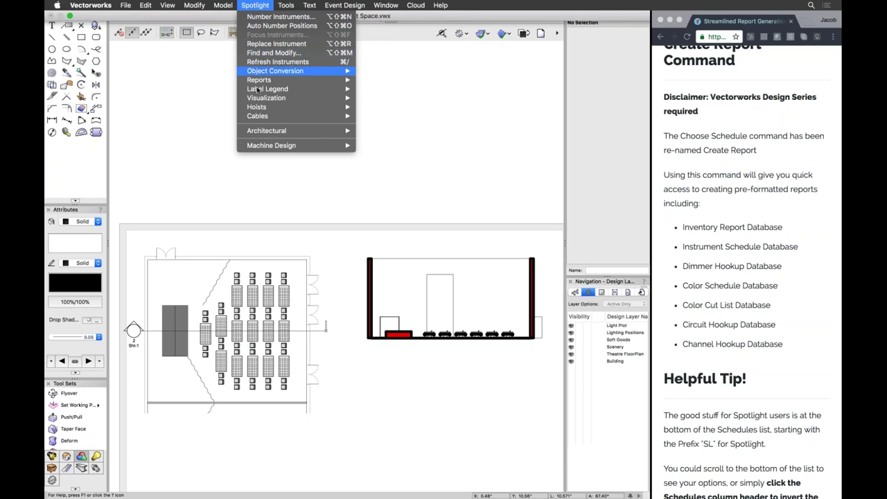
{"action": "mouse_move", "coordinate": [263, 83]}
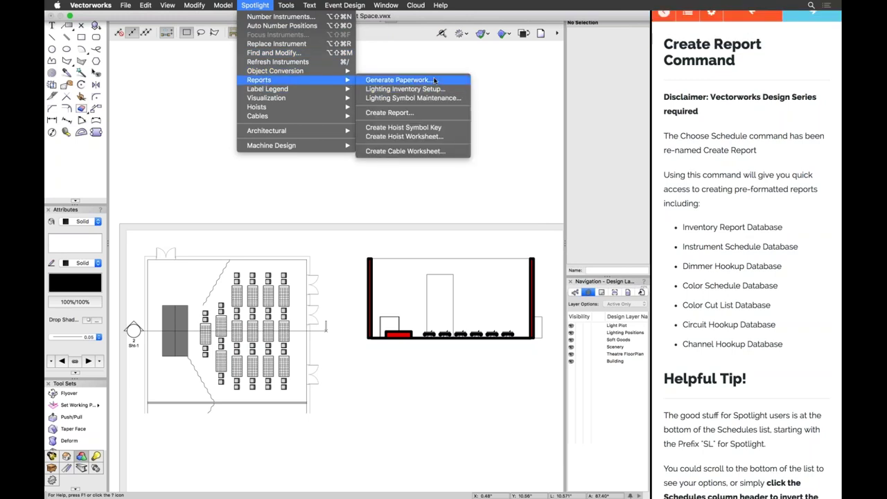
{"action": "left_click", "coordinate": [394, 114]}
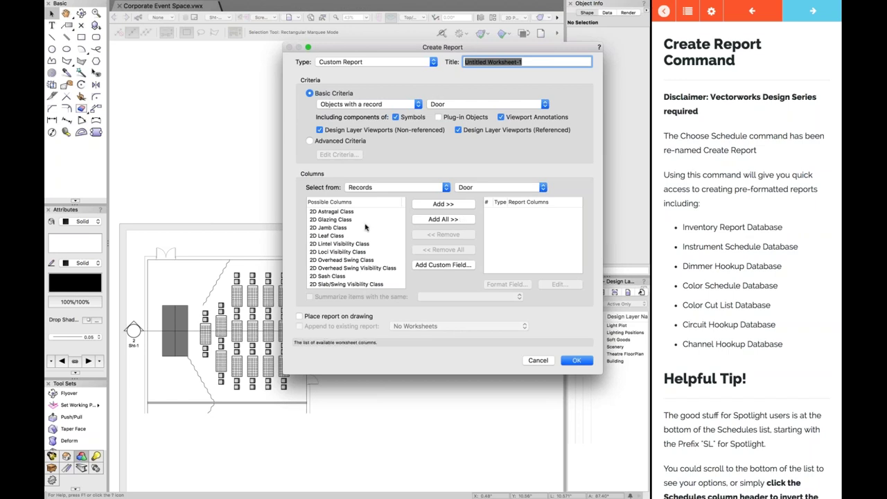
- Set the Create Report type to Preformatted Report
{"action": "scroll", "coordinate": [362, 234], "scroll_direction": "down", "scroll_amount": 3}
{"action": "scroll", "coordinate": [361, 234], "scroll_direction": "down", "scroll_amount": 3}
{"action": "scroll", "coordinate": [357, 249], "scroll_direction": "up", "scroll_amount": 5}
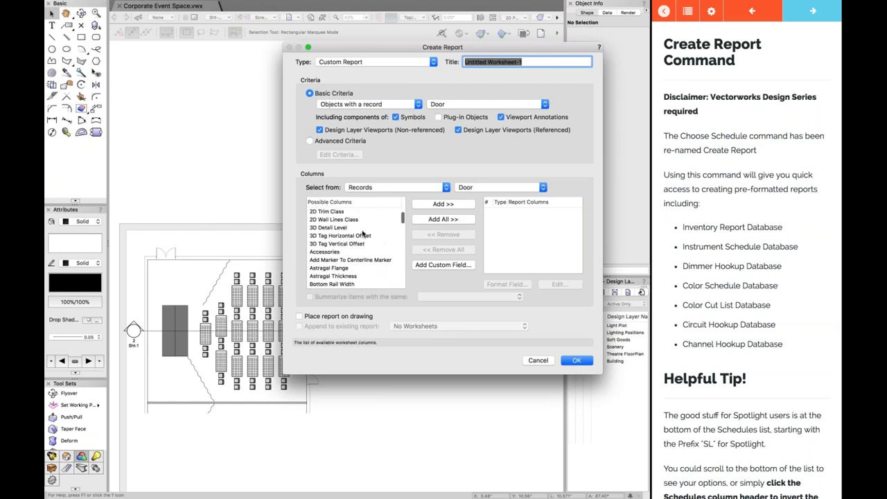
{"action": "scroll", "coordinate": [354, 260], "scroll_direction": "down", "scroll_amount": 15}
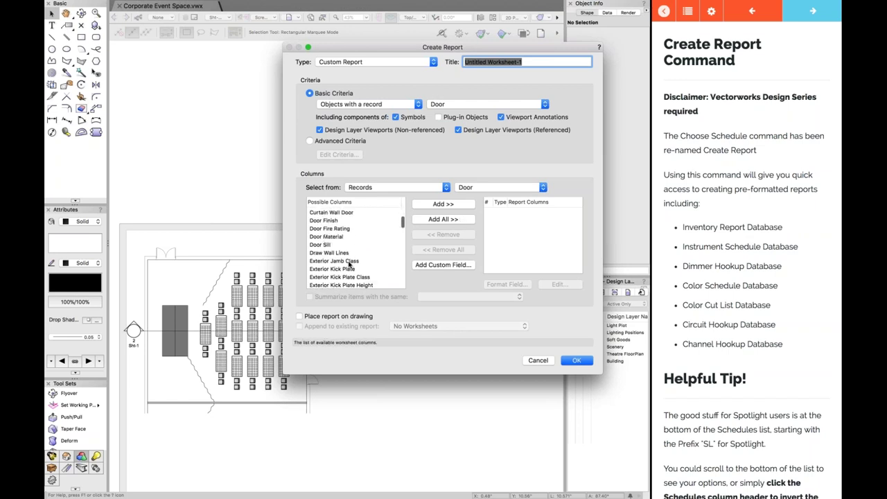
{"action": "scroll", "coordinate": [350, 263], "scroll_direction": "up", "scroll_amount": 15}
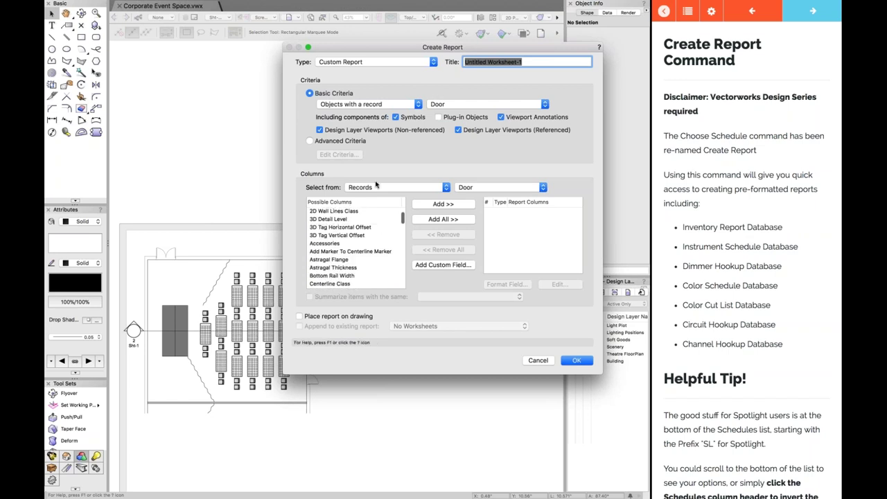
{"action": "left_click", "coordinate": [378, 62]}
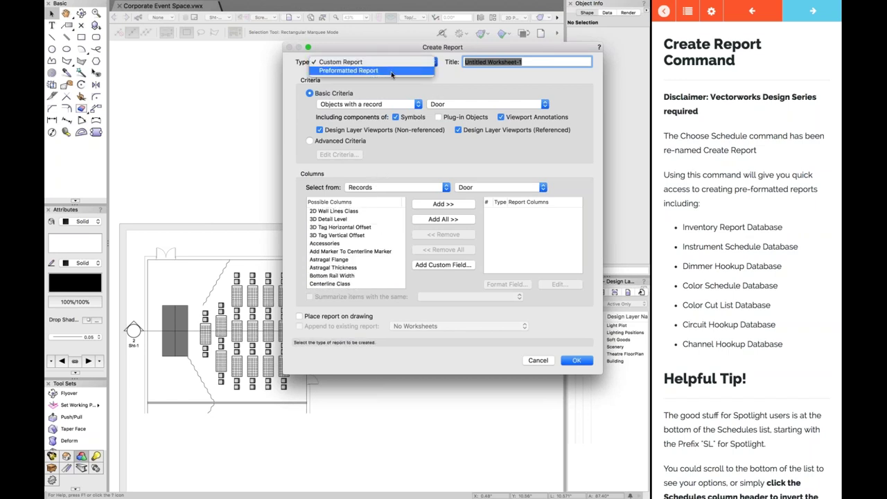
{"action": "left_click", "coordinate": [350, 62]}
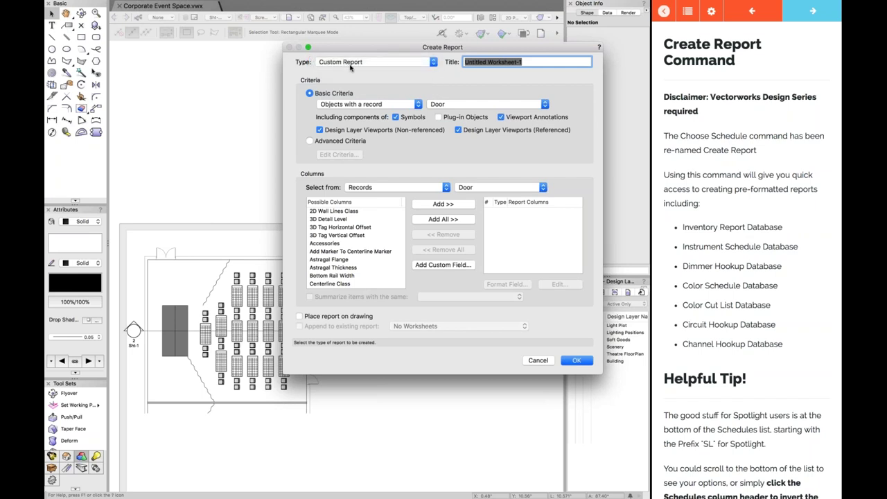
{"action": "left_click", "coordinate": [349, 62]}
{"action": "left_click", "coordinate": [390, 71]}
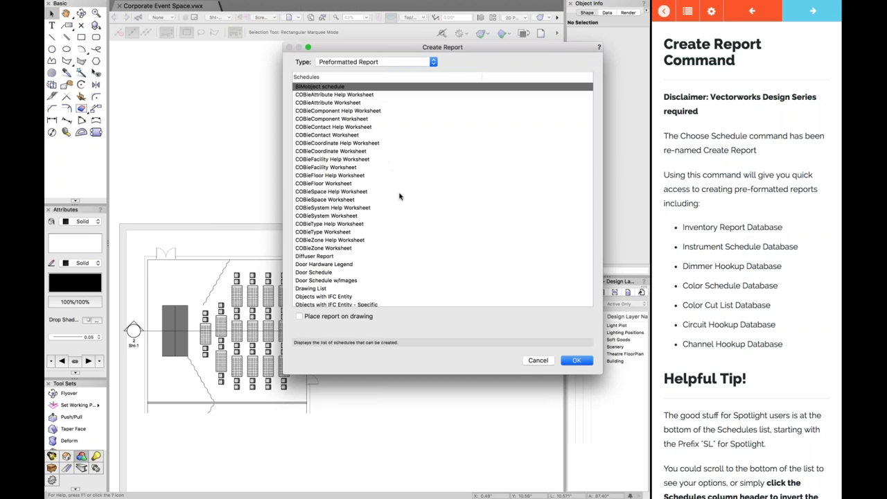
- Browse the schedule list and sort it alphabetically by the Schedules header
{"action": "scroll", "coordinate": [399, 196], "scroll_direction": "down", "scroll_amount": 8}
{"action": "scroll", "coordinate": [399, 196], "scroll_direction": "down", "scroll_amount": 3}
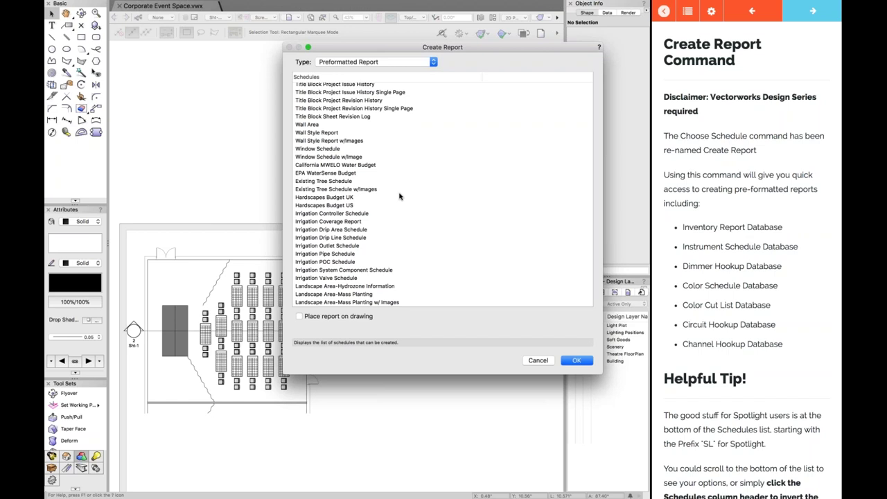
{"action": "scroll", "coordinate": [399, 197], "scroll_direction": "up", "scroll_amount": 10}
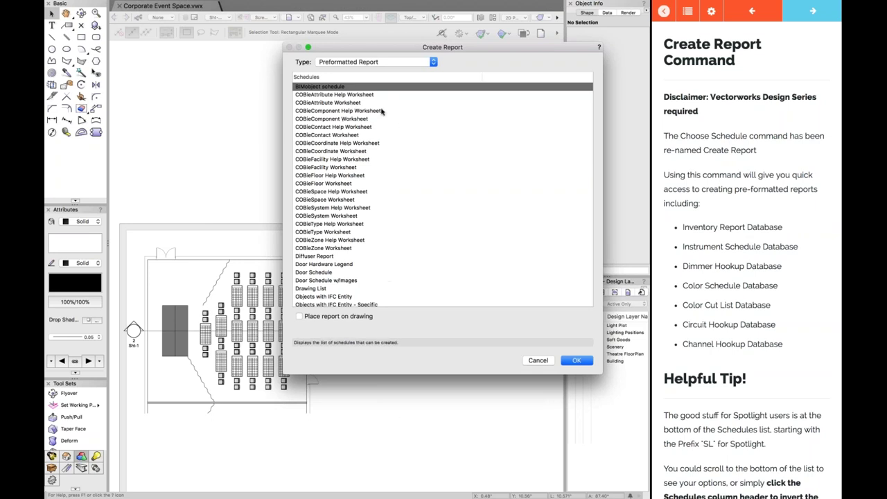
{"action": "scroll", "coordinate": [380, 111], "scroll_direction": "up", "scroll_amount": 3}
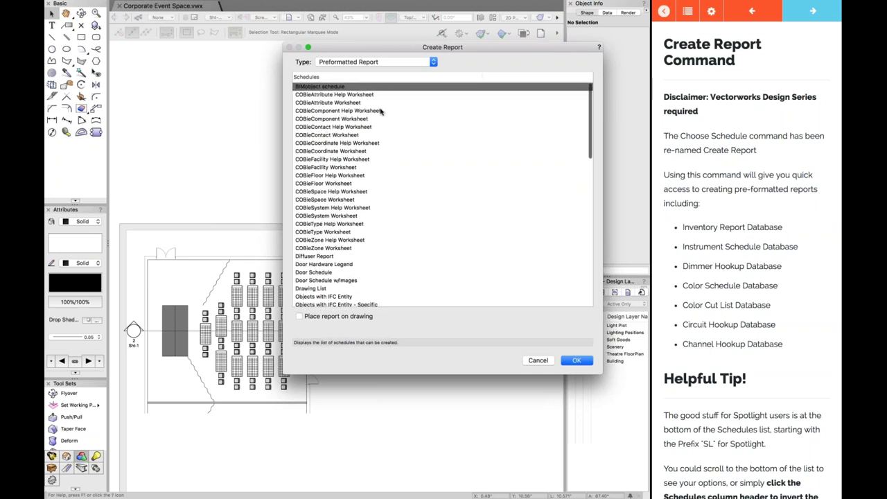
{"action": "left_click", "coordinate": [348, 77]}
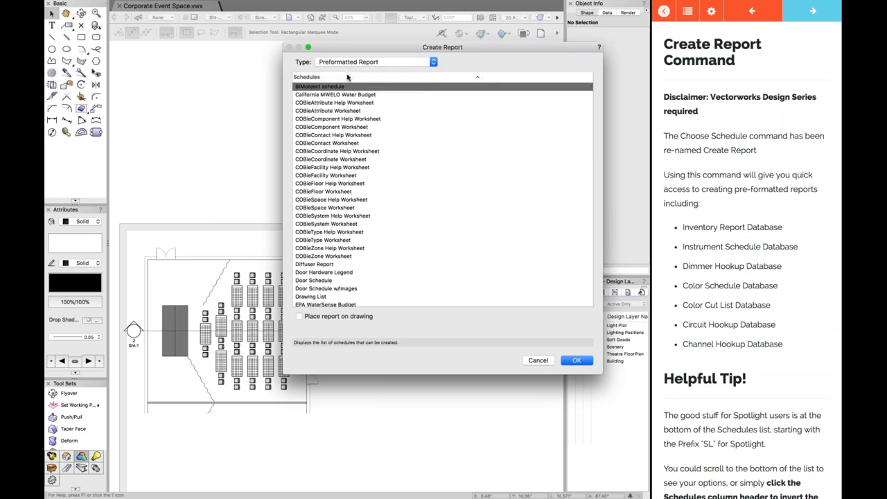
- Sort schedules Z to A, try SL Inventory ReportBrk Database w/Images, then re-sort ascending
{"action": "left_click", "coordinate": [347, 77]}
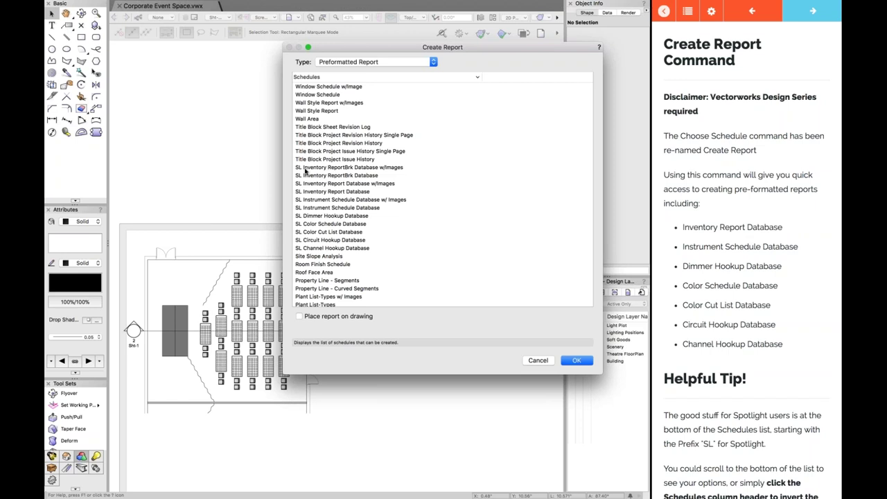
{"action": "scroll", "coordinate": [305, 171], "scroll_direction": "down", "scroll_amount": 3}
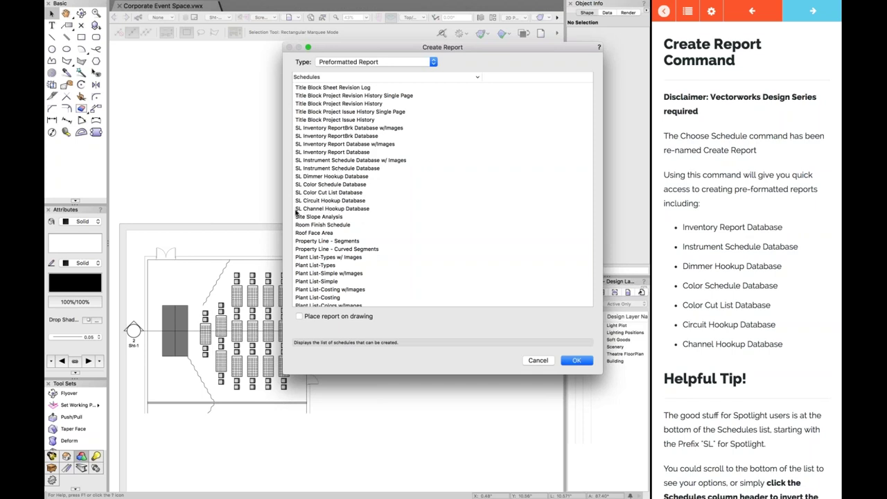
{"action": "left_click", "coordinate": [309, 130]}
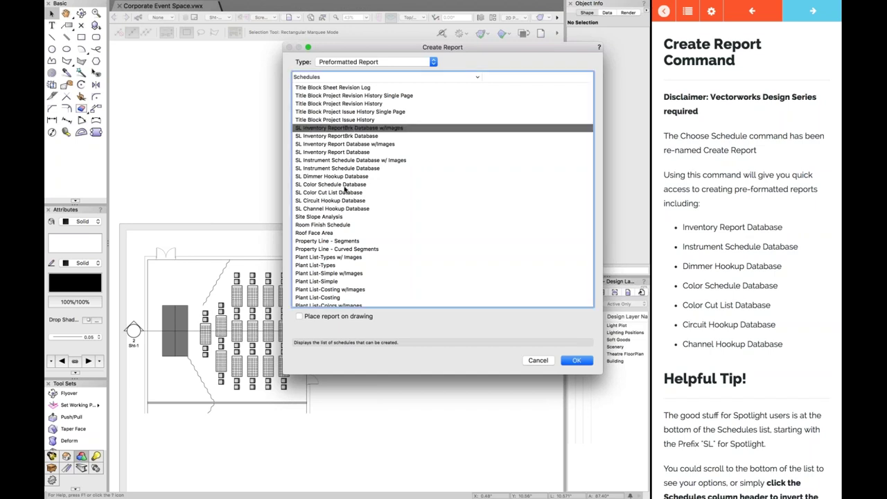
{"action": "left_click", "coordinate": [391, 77]}
{"action": "scroll", "coordinate": [398, 125], "scroll_direction": "down", "scroll_amount": 10}
{"action": "scroll", "coordinate": [398, 125], "scroll_direction": "down", "scroll_amount": 5}
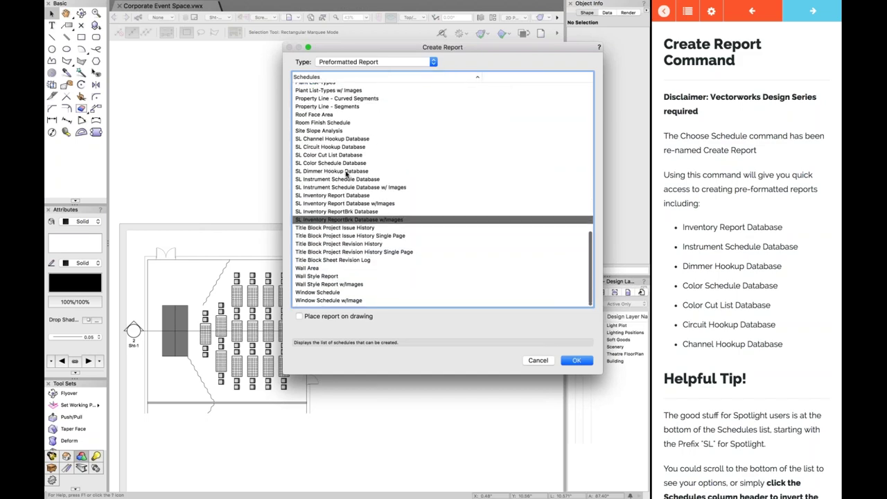
{"action": "scroll", "coordinate": [383, 97], "scroll_direction": "up", "scroll_amount": 15}
{"action": "scroll", "coordinate": [382, 90], "scroll_direction": "up", "scroll_amount": 3}
- Re-sort the schedules Z to A and select SL Inventory Report Database
{"action": "left_click", "coordinate": [381, 77]}
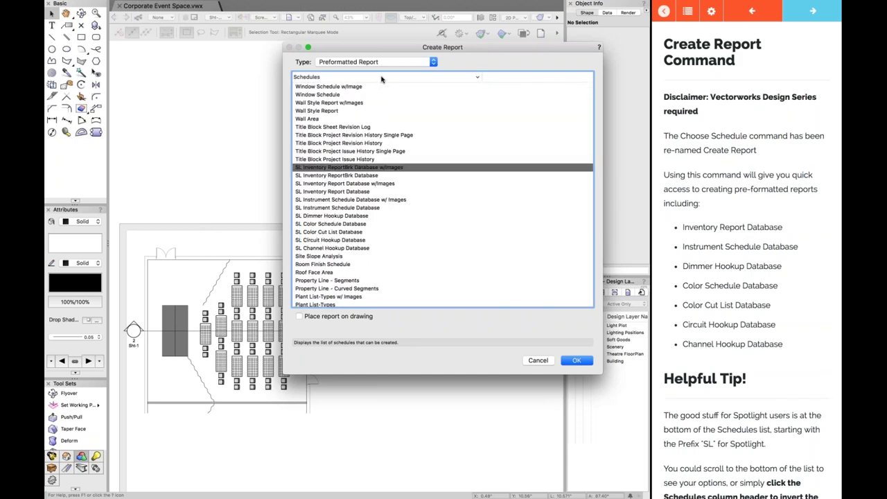
{"action": "scroll", "coordinate": [370, 256], "scroll_direction": "down", "scroll_amount": 3}
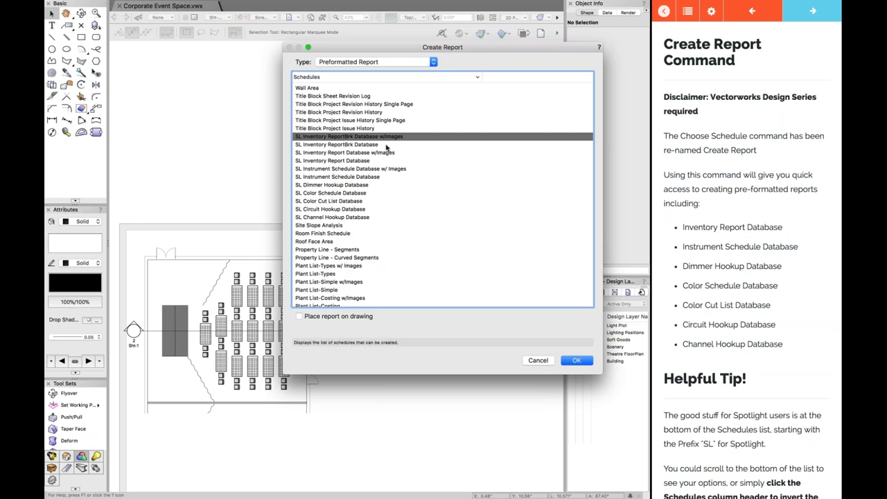
{"action": "left_click", "coordinate": [335, 145]}
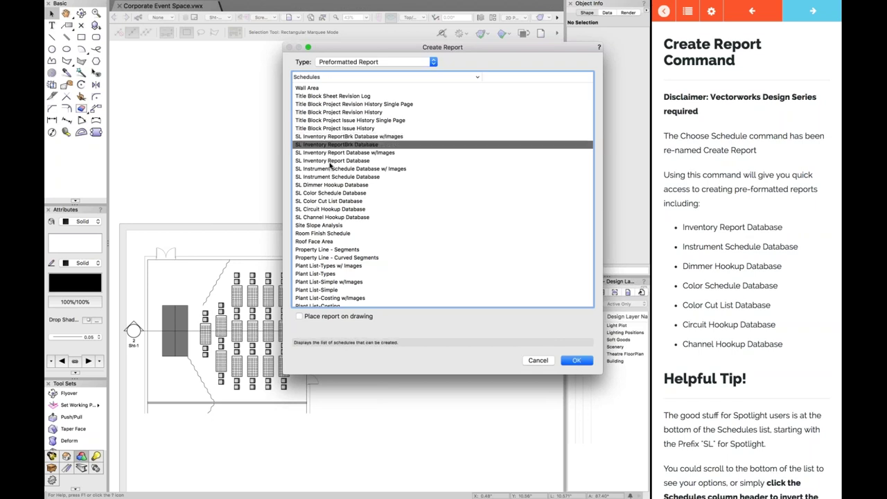
{"action": "left_click", "coordinate": [330, 162]}
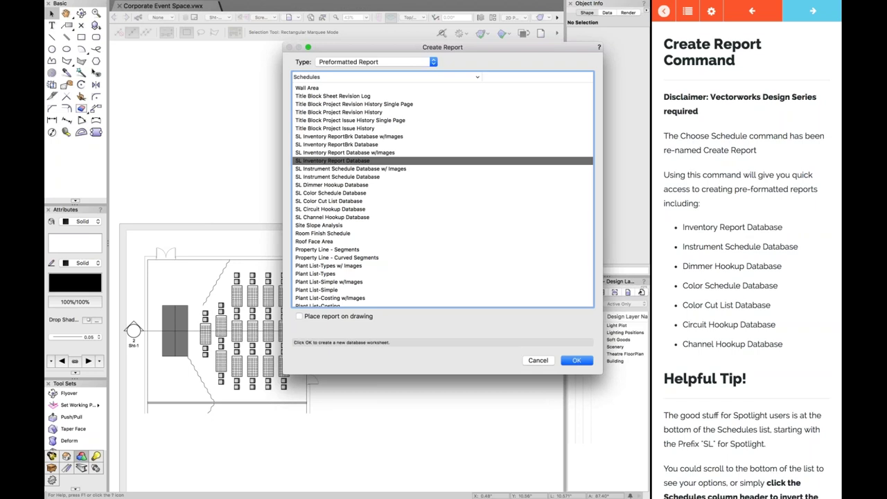
- Create the SL Inventory Report Database worksheet, then close its window
{"action": "left_click", "coordinate": [572, 360]}
{"action": "left_click_drag", "start_coordinate": [408, 94], "coordinate": [310, 67]}
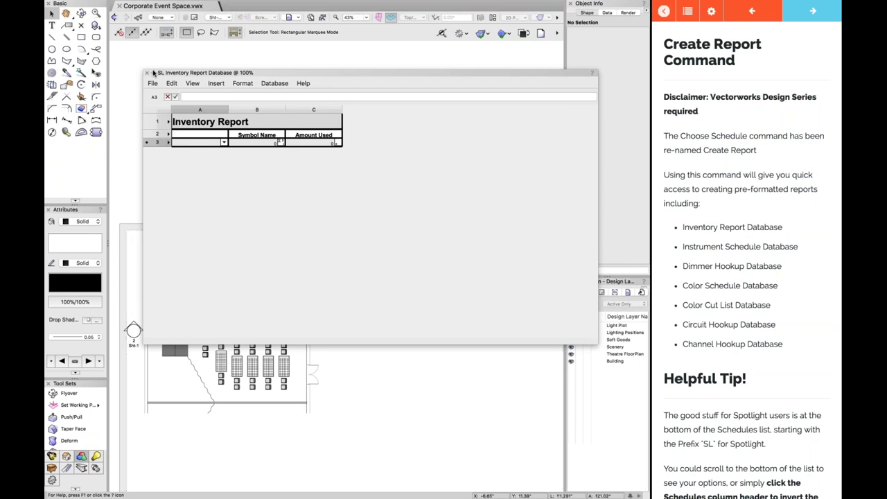
{"action": "left_click", "coordinate": [146, 73]}
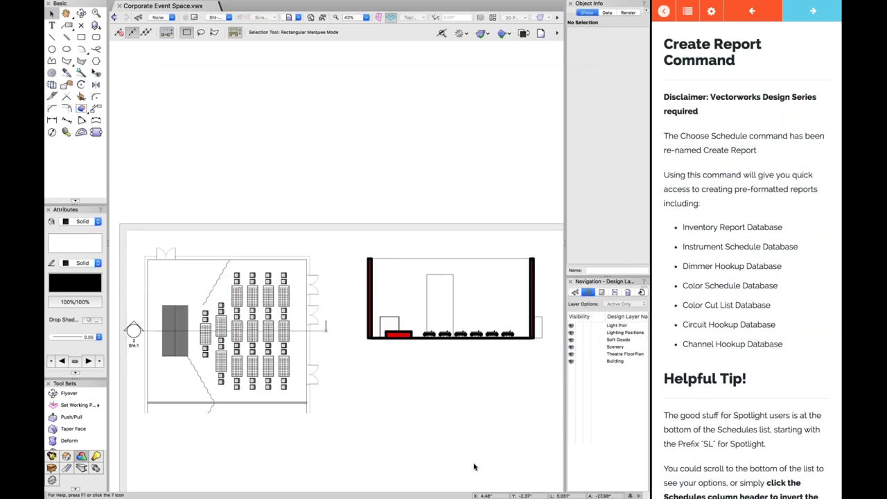
- Advance the tutorial panel to the Enhanced Seating Section topic
{"action": "scroll", "coordinate": [349, 328], "scroll_direction": "down", "scroll_amount": 2}
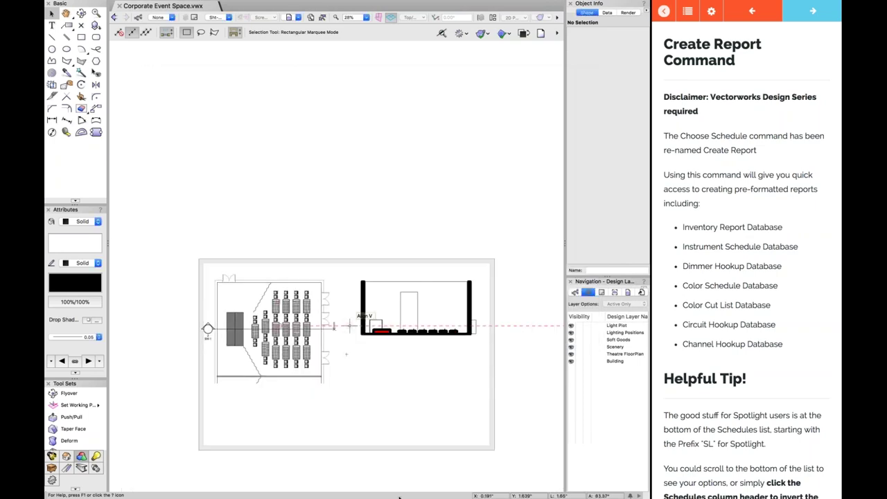
{"action": "scroll", "coordinate": [390, 325], "scroll_direction": "up", "scroll_amount": 3}
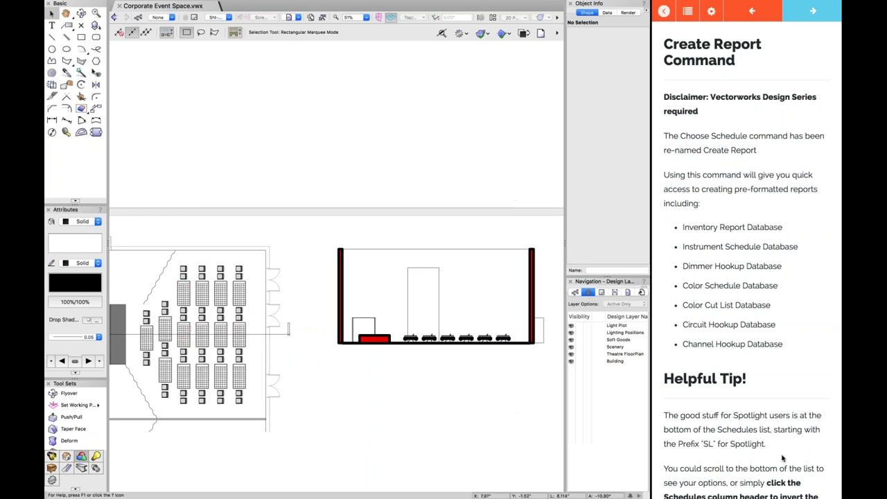
{"action": "scroll", "coordinate": [783, 447], "scroll_direction": "down", "scroll_amount": 2}
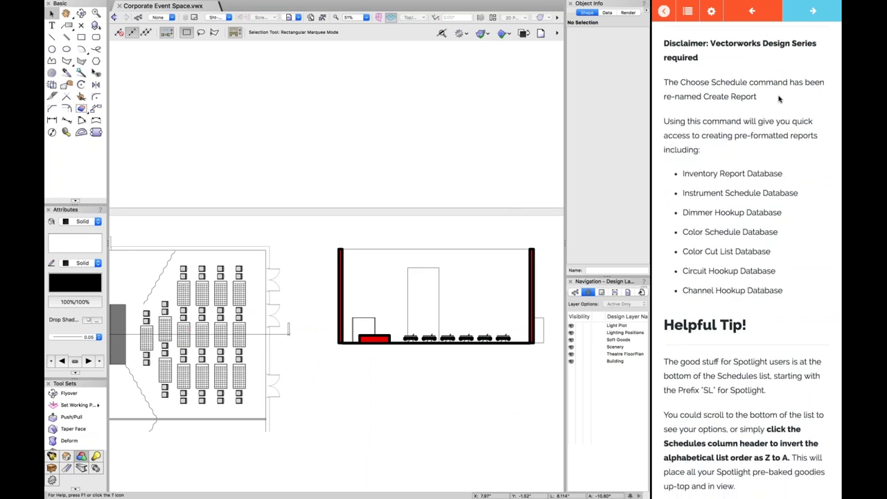
{"action": "left_click", "coordinate": [806, 14]}
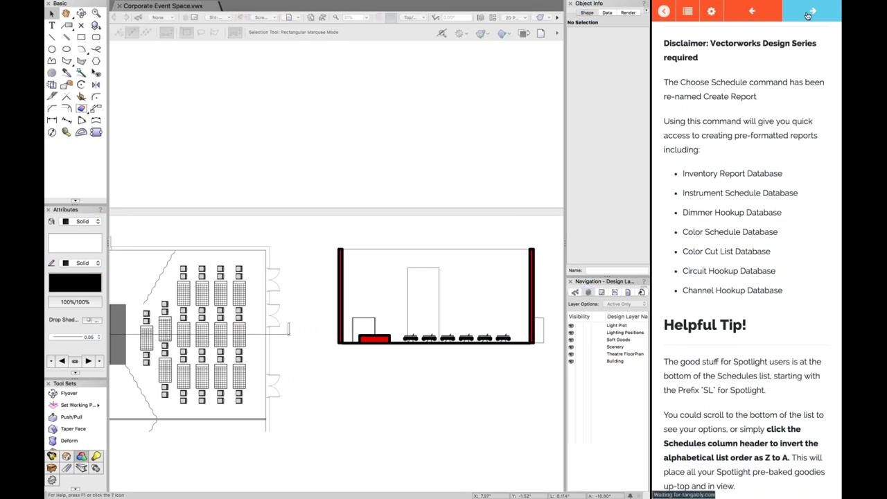
- Advance the tutorial notes to the next page and scroll through it
{"action": "left_click", "coordinate": [807, 16]}
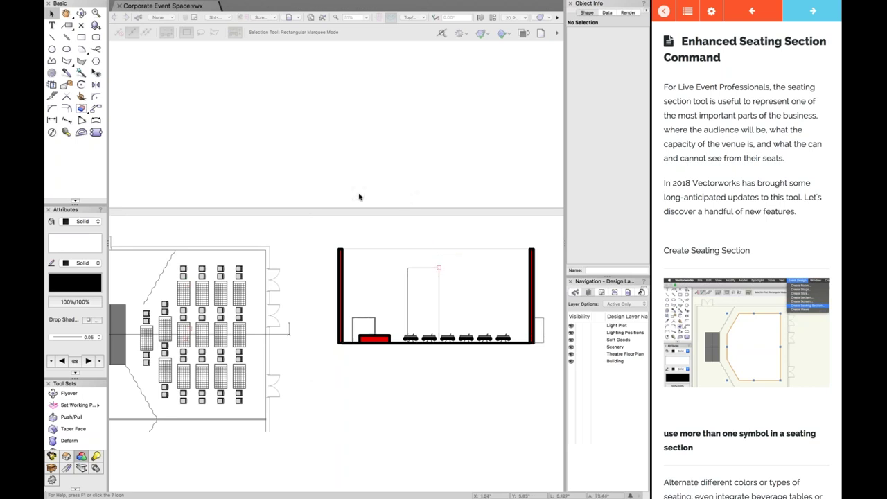
{"action": "scroll", "coordinate": [359, 197], "scroll_direction": "down", "scroll_amount": 4}
{"action": "scroll", "coordinate": [333, 267], "scroll_direction": "up", "scroll_amount": 1}
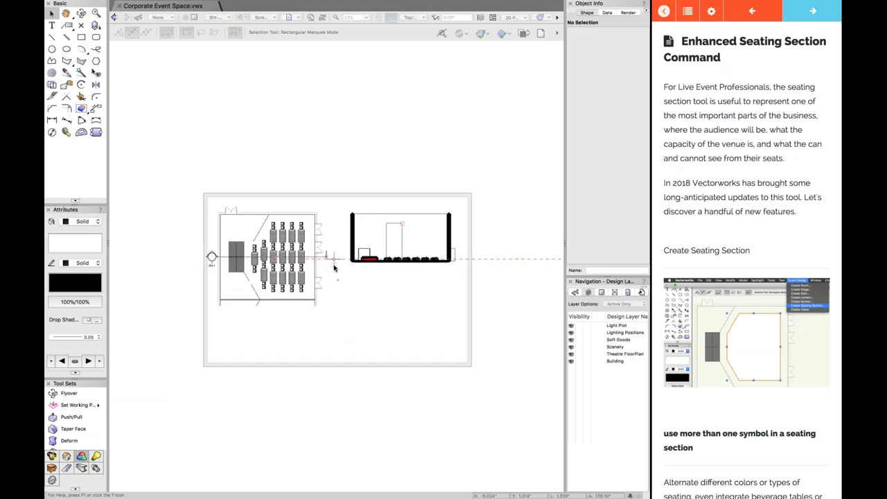
{"action": "scroll", "coordinate": [334, 267], "scroll_direction": "up", "scroll_amount": 1}
- Make Theatre FloorPlan the active design layer from the layer list
{"action": "left_click", "coordinate": [243, 96]}
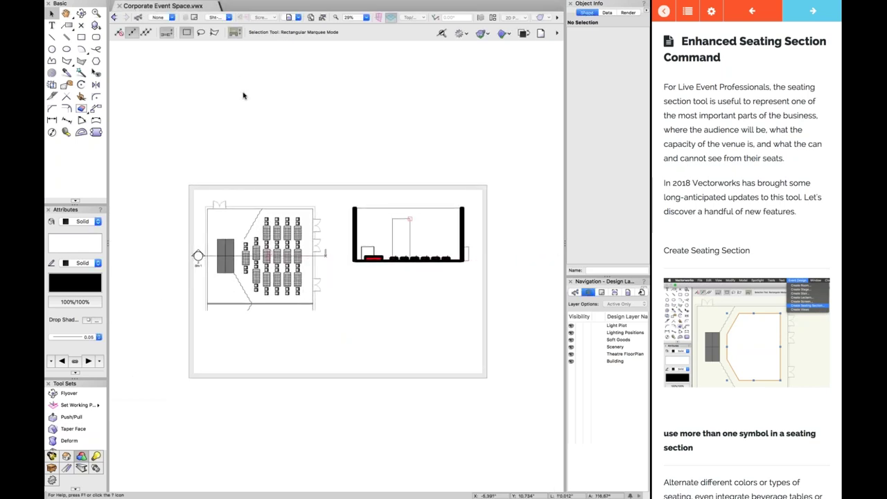
{"action": "left_click", "coordinate": [216, 20]}
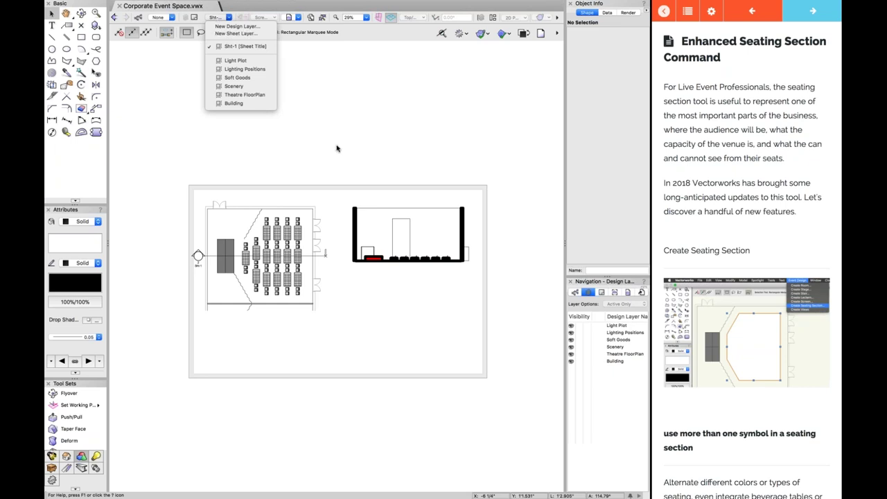
{"action": "left_click", "coordinate": [263, 98]}
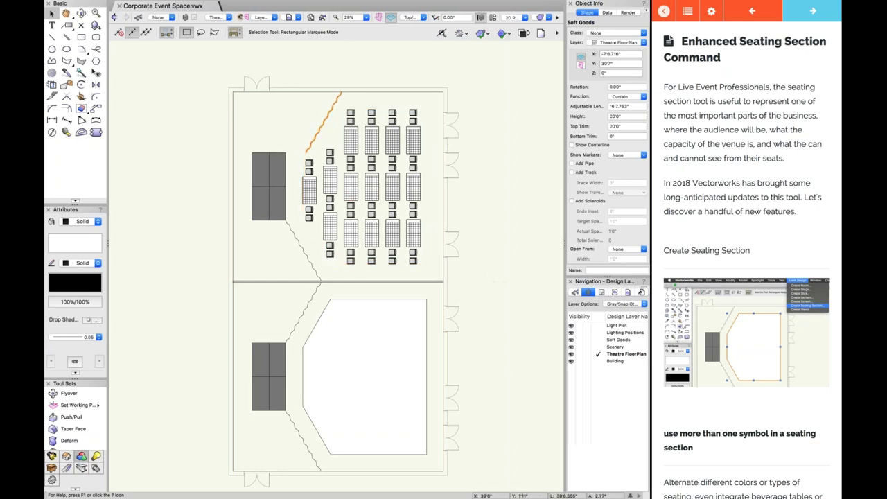
- Pan the floor plan and select the lower hexagonal seating boundary
{"action": "scroll", "coordinate": [451, 228], "scroll_direction": "right", "scroll_amount": 3}
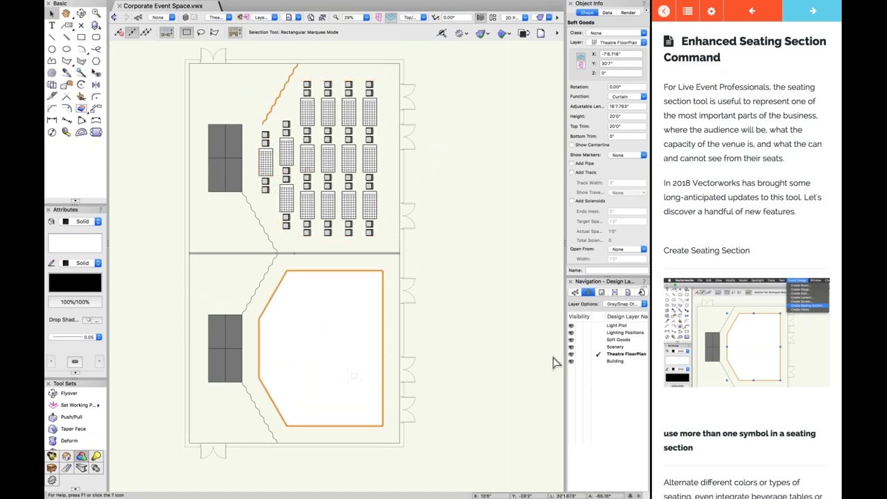
{"action": "scroll", "coordinate": [740, 403], "scroll_direction": "down", "scroll_amount": 6}
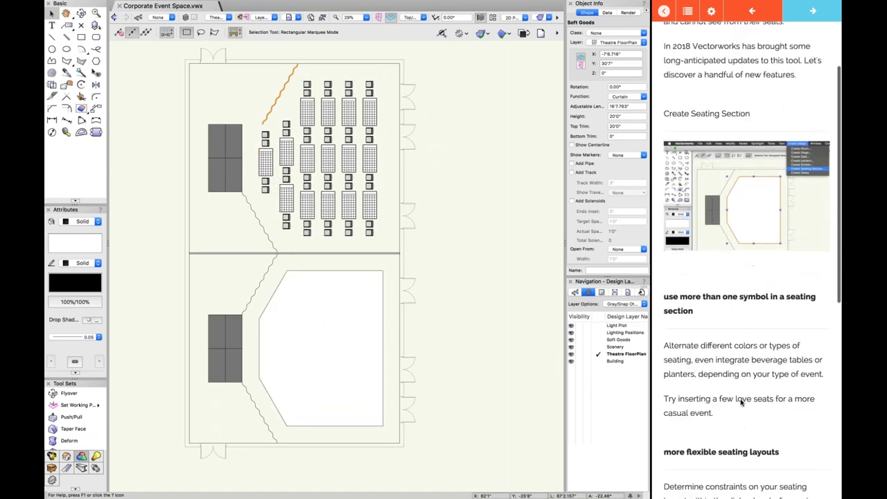
{"action": "left_click", "coordinate": [340, 362]}
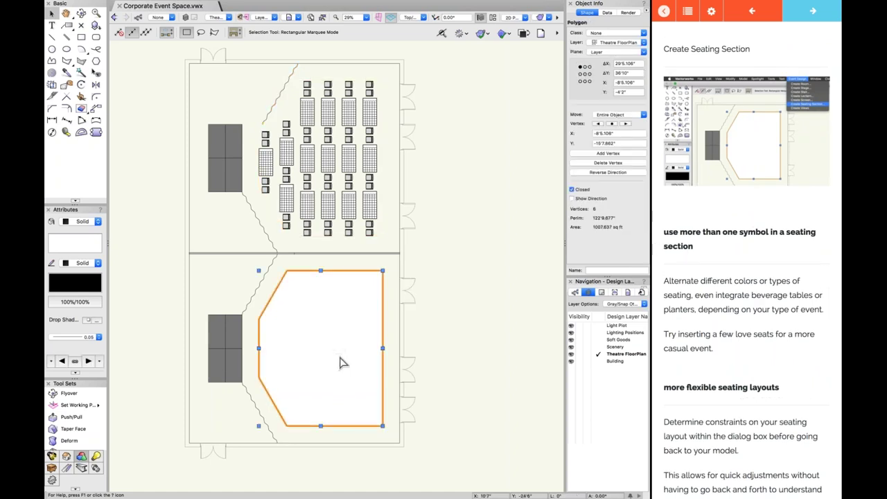
{"action": "left_click", "coordinate": [447, 329]}
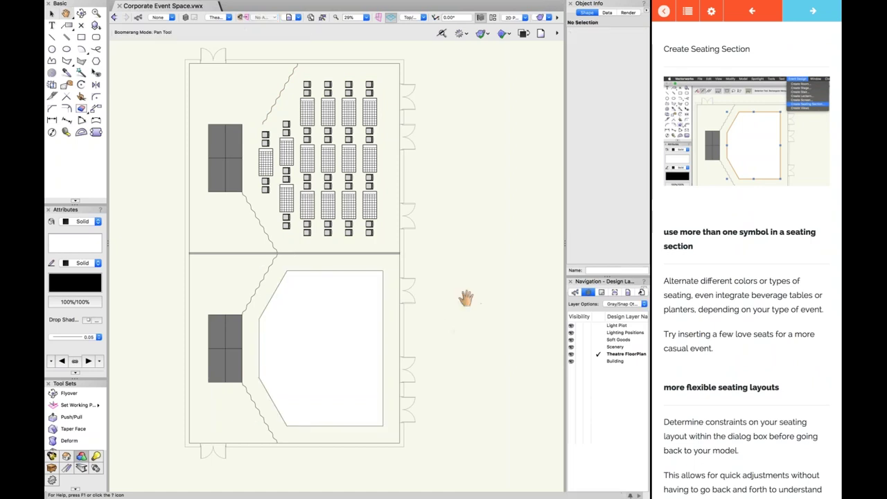
{"action": "middle_click_drag", "start_coordinate": [480, 300], "coordinate": [449, 297]}
{"action": "left_click", "coordinate": [309, 323]}
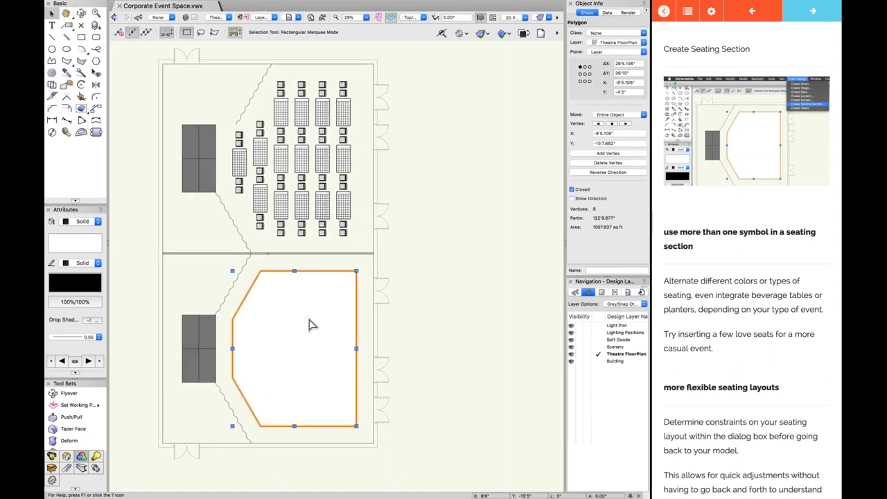
{"action": "left_click", "coordinate": [402, 348]}
{"action": "left_click", "coordinate": [302, 319]}
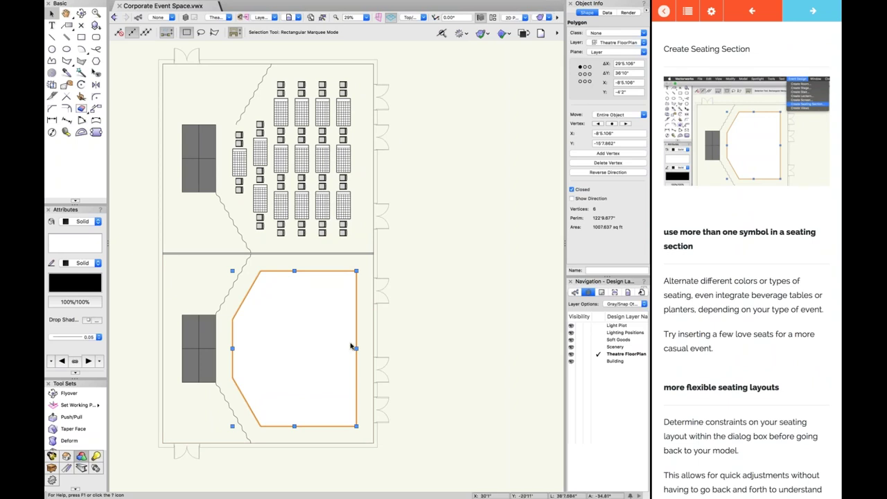
- Run Event Design > Create Seating Section and set the focus point on the stage
{"action": "mouse_move", "coordinate": [305, 4]}
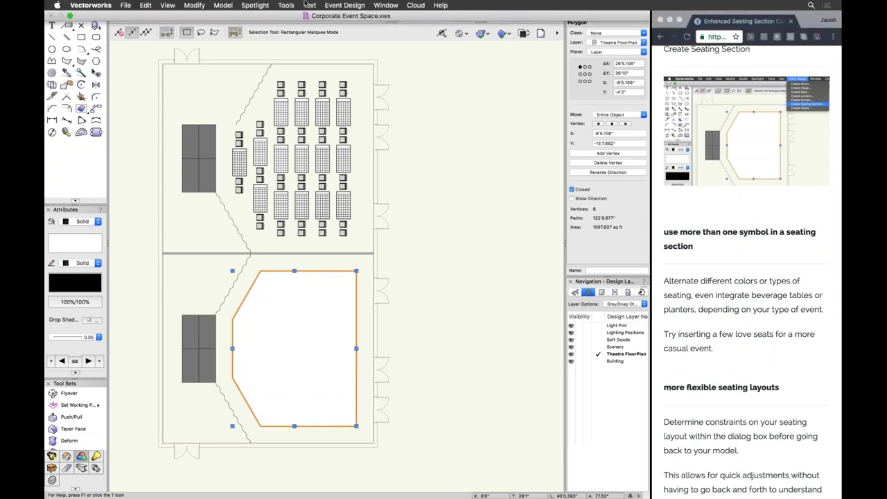
{"action": "left_click", "coordinate": [345, 5]}
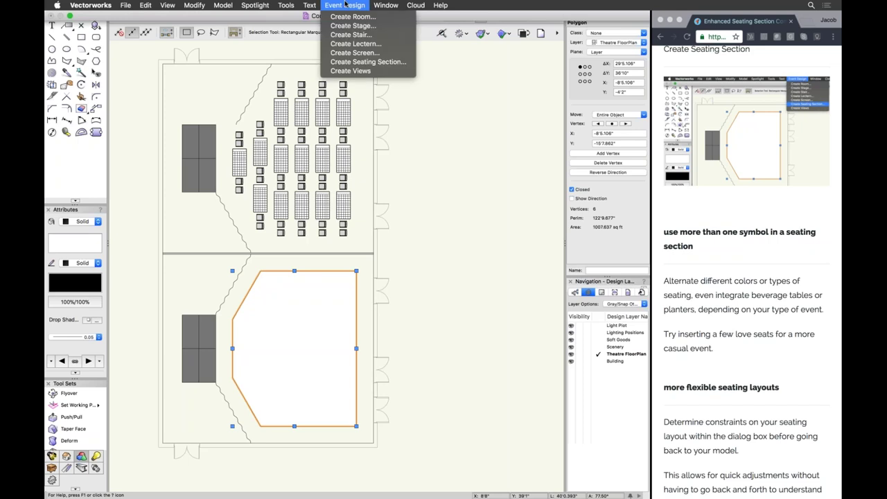
{"action": "left_click", "coordinate": [354, 63]}
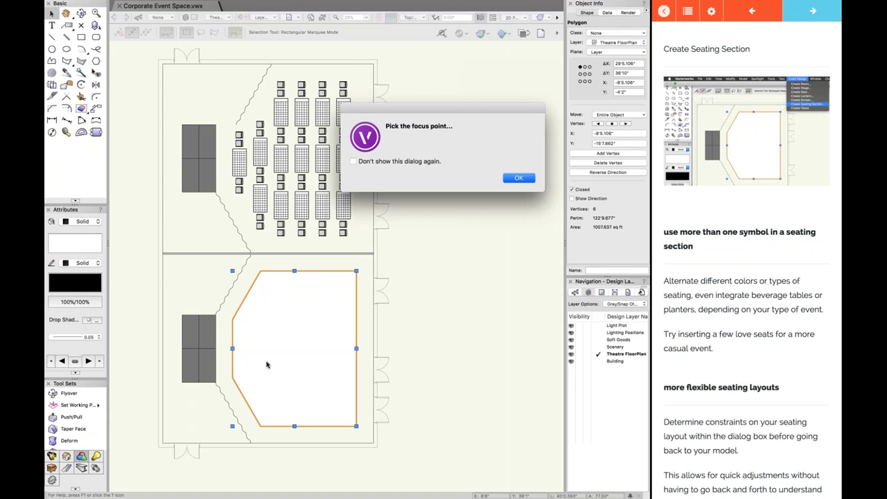
{"action": "left_click", "coordinate": [519, 180]}
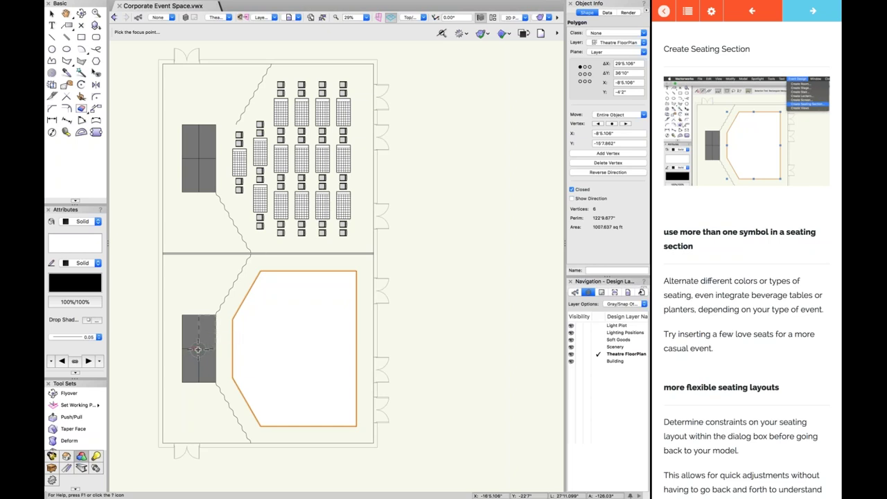
{"action": "left_click", "coordinate": [197, 350]}
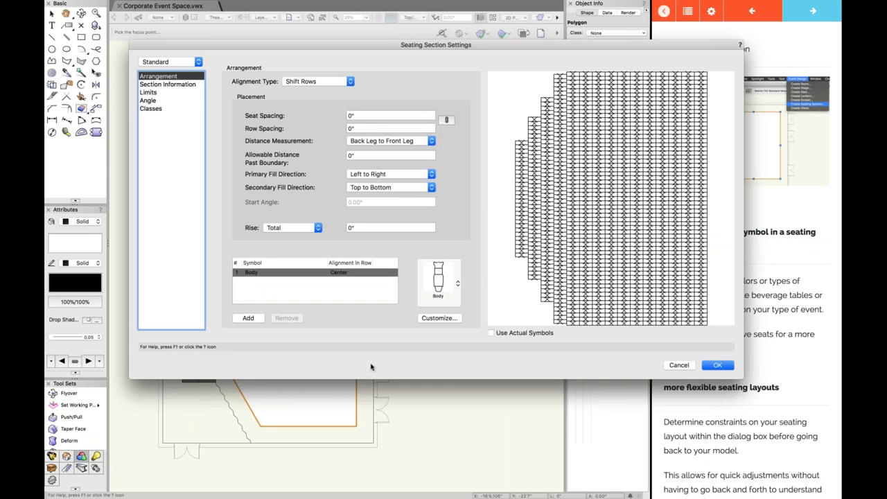
- Move the Seating Section Settings dialog up to uncover the drawing and open the seat symbol selector
{"action": "mouse_move", "coordinate": [416, 55]}
{"action": "left_mouse_down"}
{"action": "mouse_move", "coordinate": [390, 102]}
{"action": "mouse_move", "coordinate": [388, 125]}
{"action": "left_mouse_up"}
{"action": "mouse_move", "coordinate": [450, 258]}
{"action": "left_mouse_down"}
{"action": "mouse_move", "coordinate": [452, 267]}
{"action": "mouse_move", "coordinate": [457, 201]}
{"action": "mouse_move", "coordinate": [485, 221]}
{"action": "mouse_move", "coordinate": [522, 125]}
{"action": "left_mouse_up"}
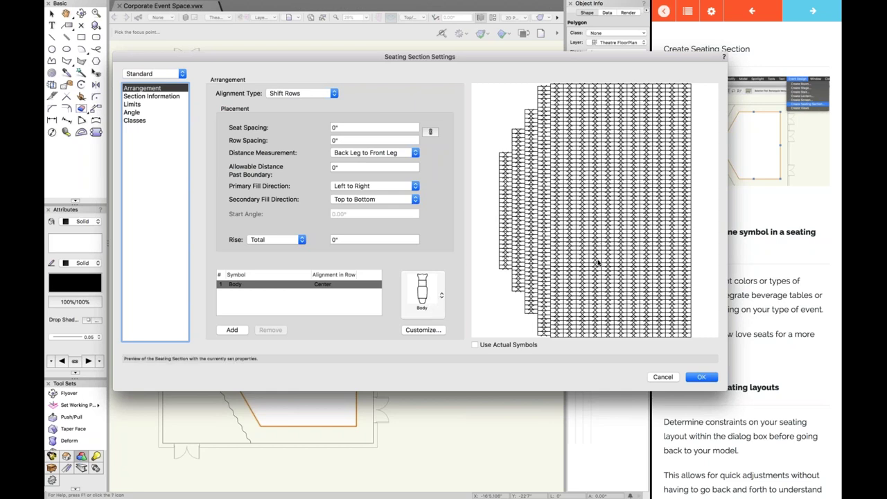
{"action": "left_click", "coordinate": [440, 296]}
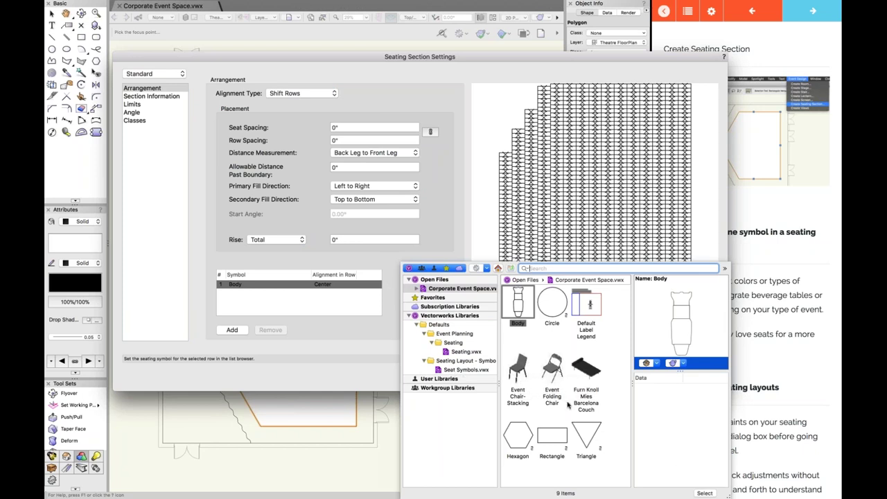
- Pick Event Bleacher Seat from Seat Symbols.vwx for symbol row 1
{"action": "left_click", "coordinate": [466, 371]}
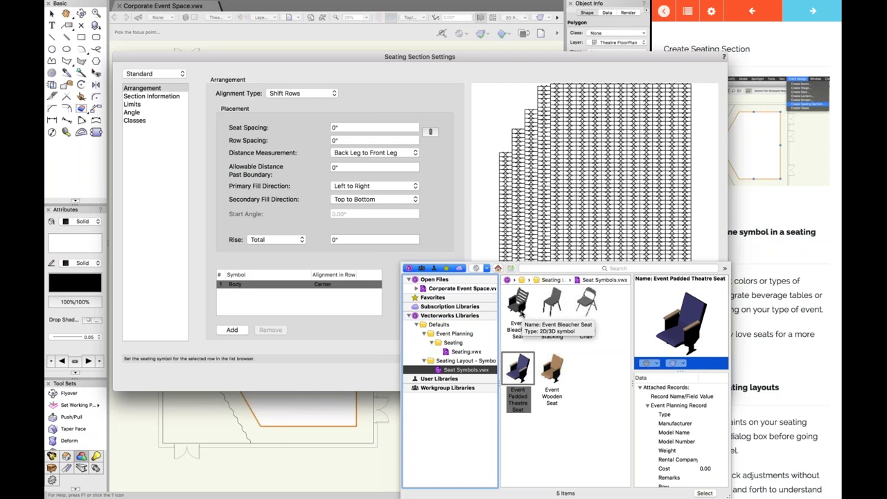
{"action": "left_click", "coordinate": [520, 308]}
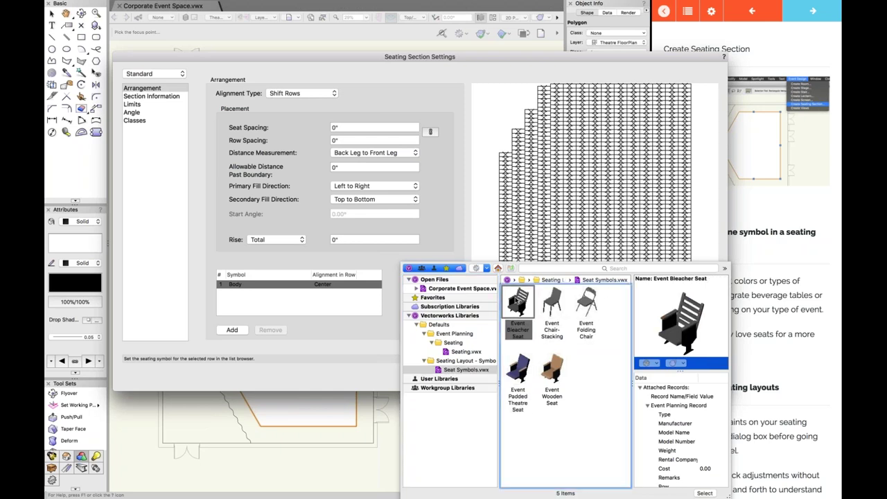
{"action": "double_click", "coordinate": [516, 305]}
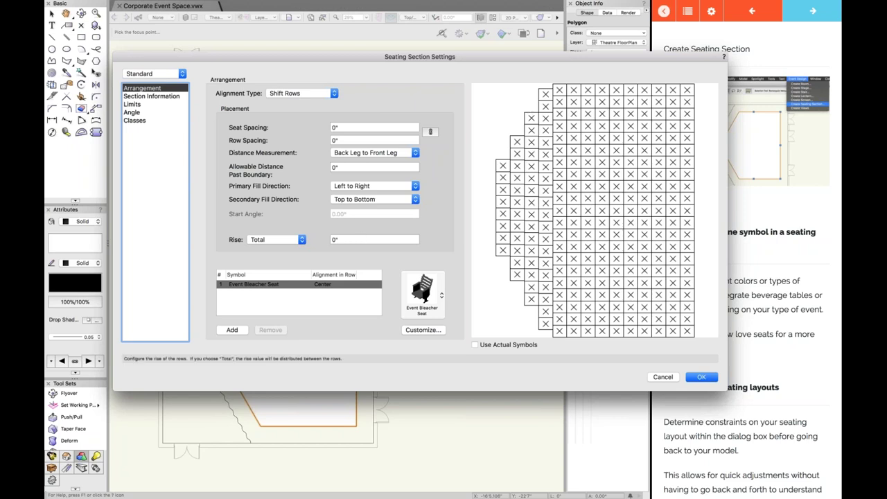
- Enter 20 for both seat and row spacing and preview with actual symbols
{"action": "left_click", "coordinate": [356, 127]}
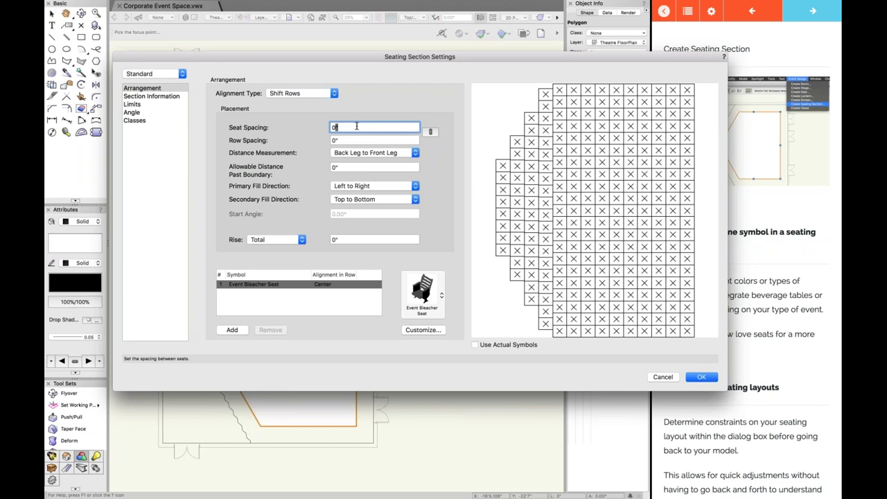
{"action": "double_click", "coordinate": [355, 127]}
{"action": "type", "text": "20"}
{"action": "key", "text": "Tab"}
{"action": "type", "text": "20"}
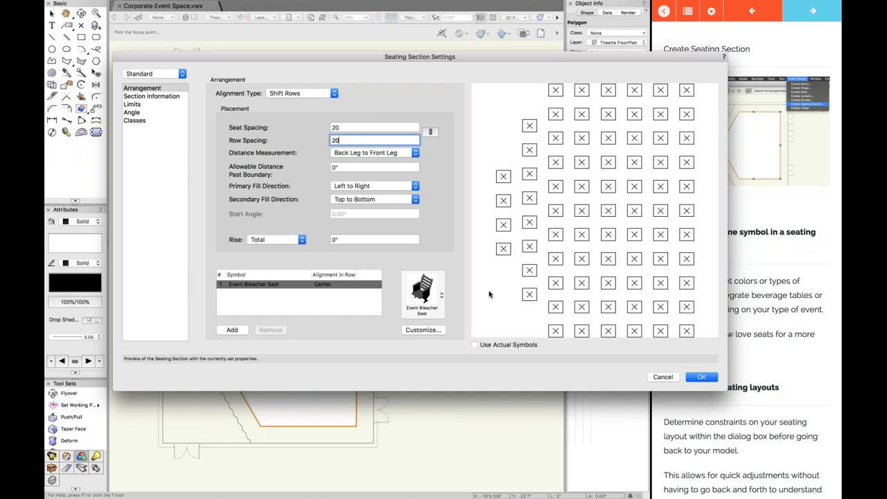
{"action": "left_click", "coordinate": [476, 346]}
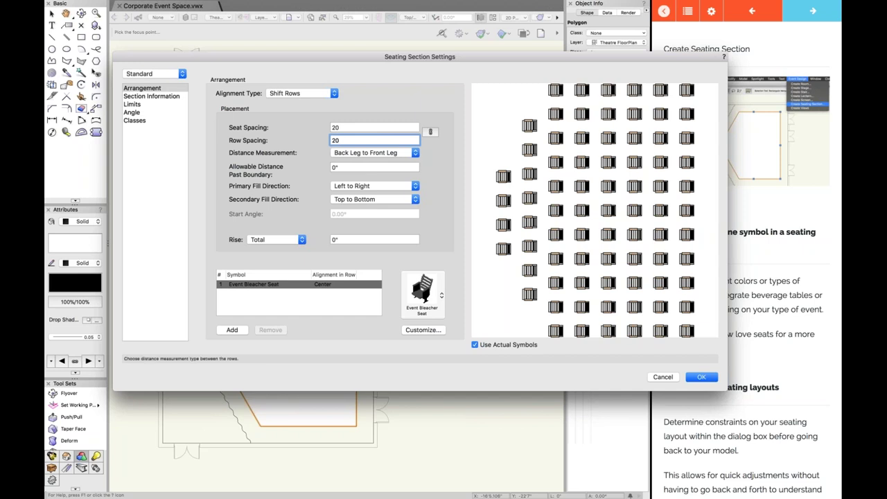
- Change row spacing to 16 and seat spacing to 12, keeping Back Leg to Front Leg
{"action": "double_click", "coordinate": [335, 140]}
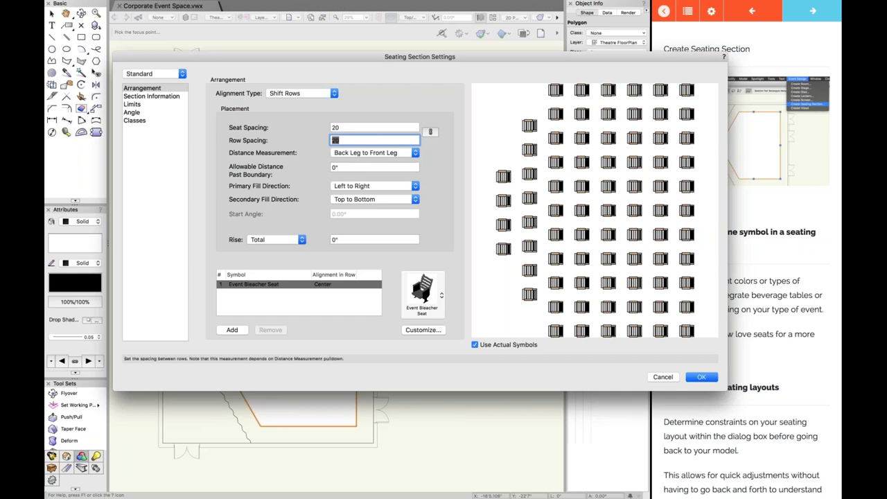
{"action": "type", "text": "16"}
{"action": "left_click", "coordinate": [351, 125]}
{"action": "double_click", "coordinate": [352, 124]}
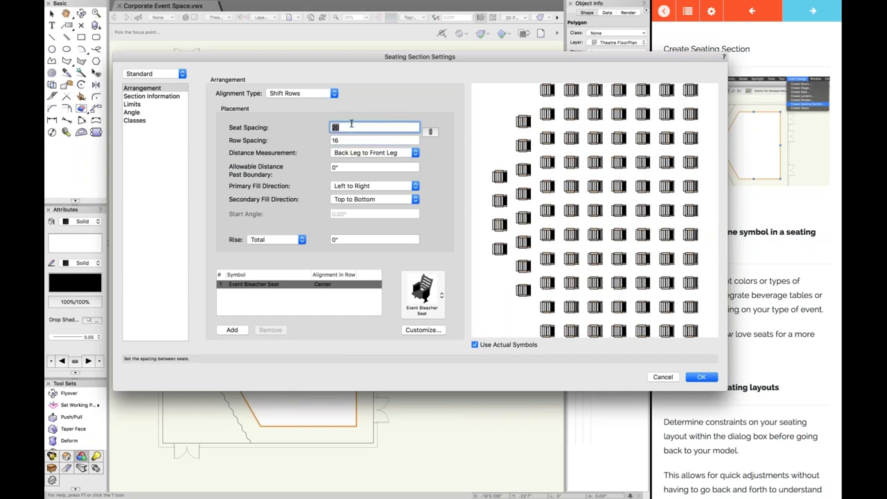
{"action": "type", "text": "12"}
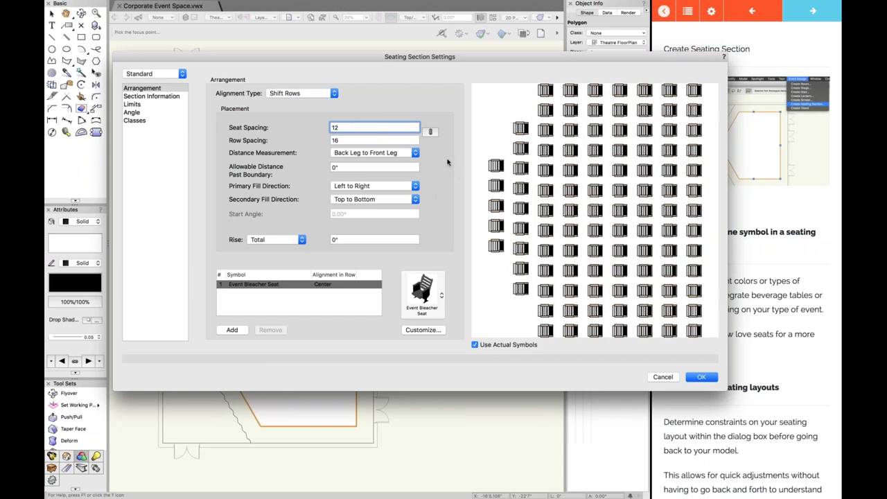
{"action": "left_click", "coordinate": [354, 153]}
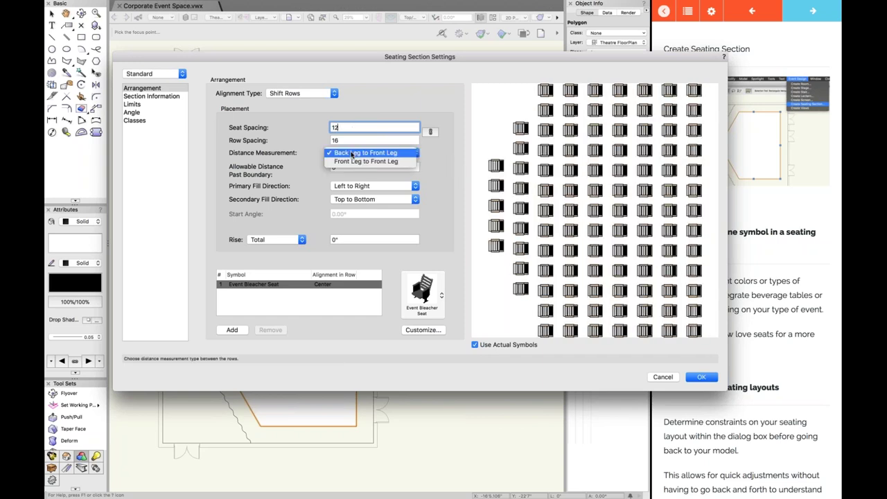
{"action": "left_click", "coordinate": [353, 153]}
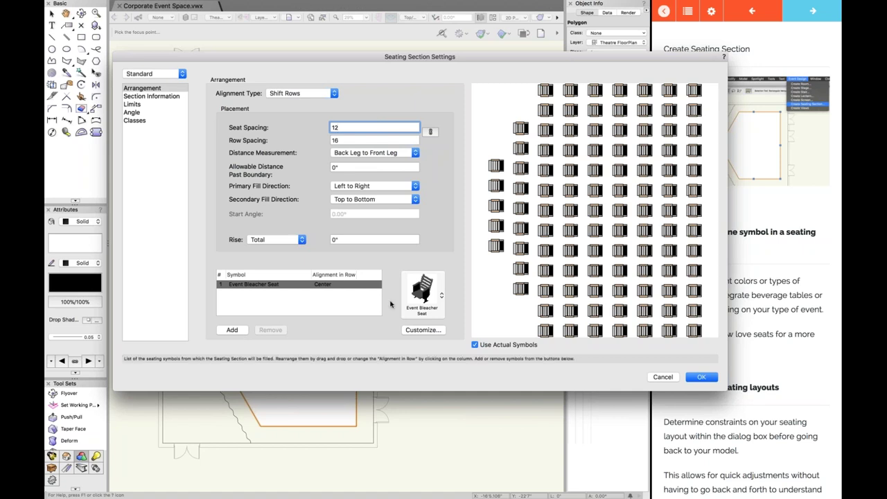
- Add a second symbol row using the Event Folding Chair
{"action": "left_click", "coordinate": [440, 295]}
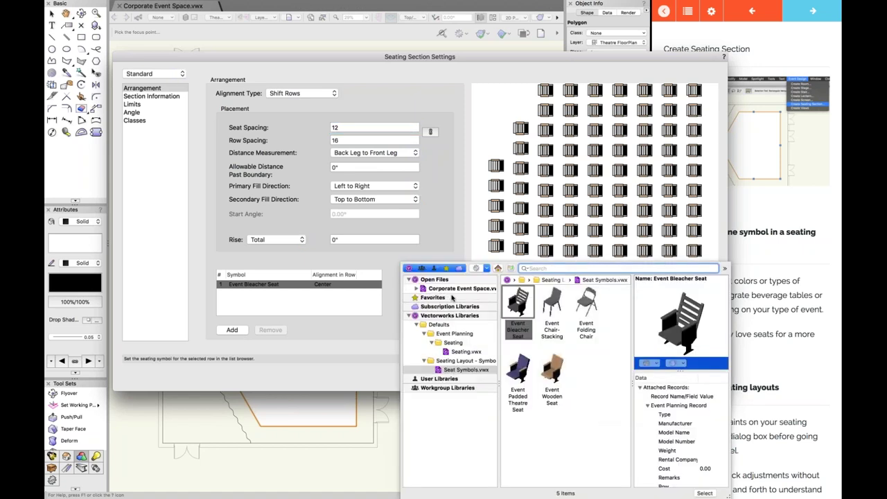
{"action": "key", "text": "Escape"}
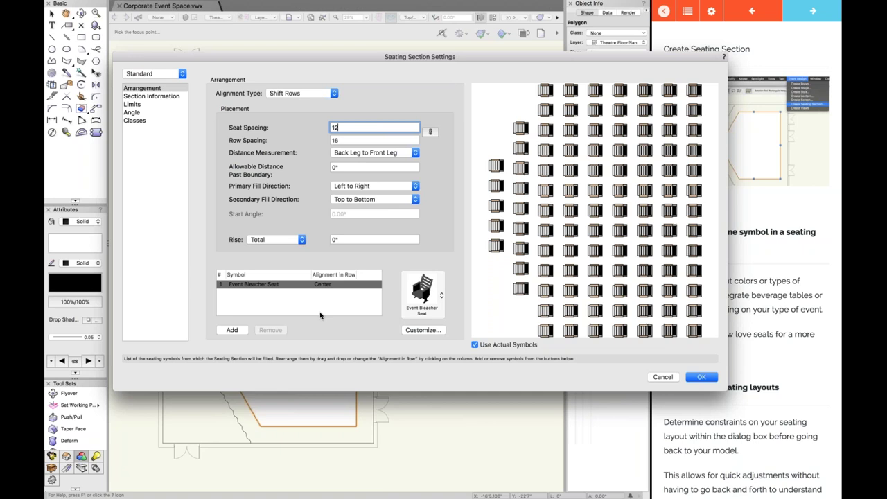
{"action": "left_click", "coordinate": [234, 331]}
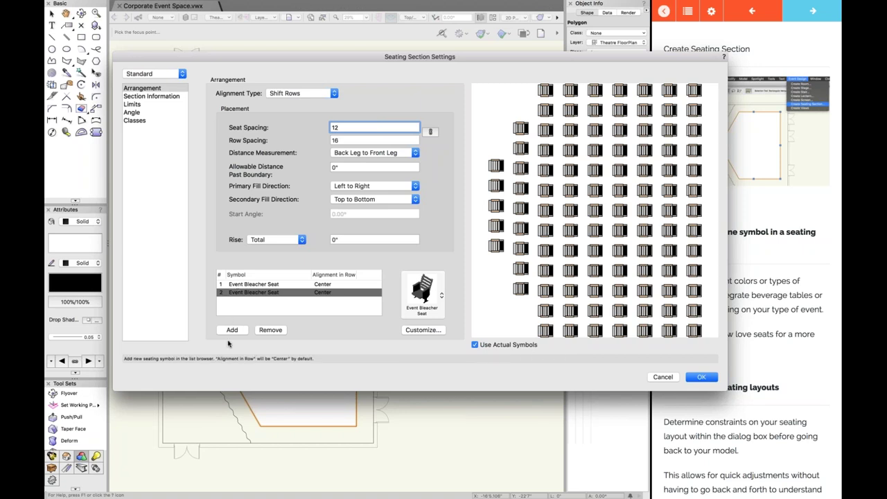
{"action": "left_click", "coordinate": [440, 296]}
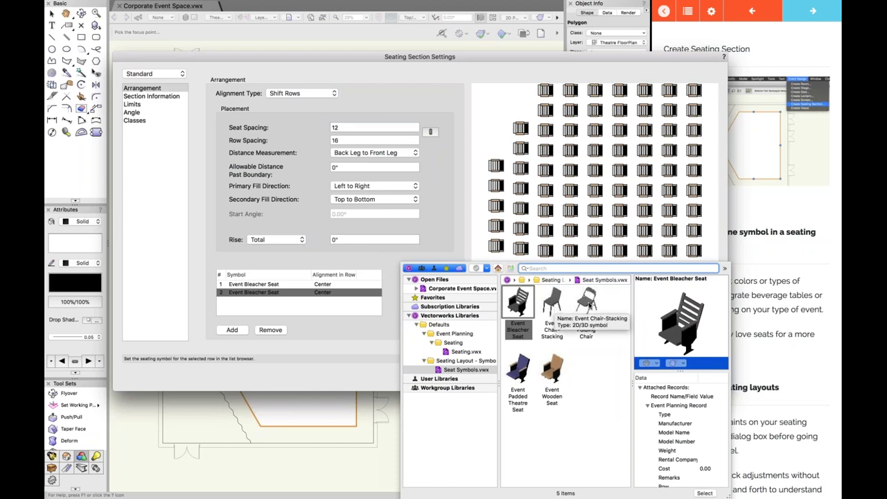
{"action": "left_click", "coordinate": [593, 305]}
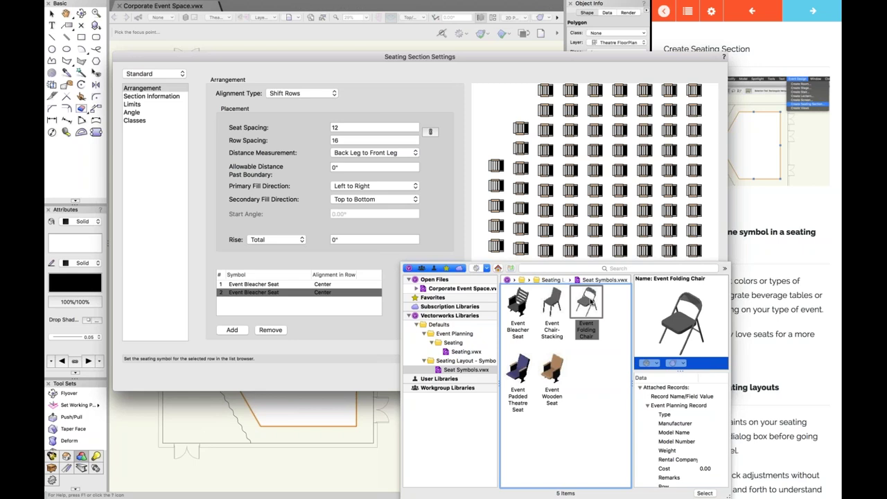
{"action": "double_click", "coordinate": [592, 304]}
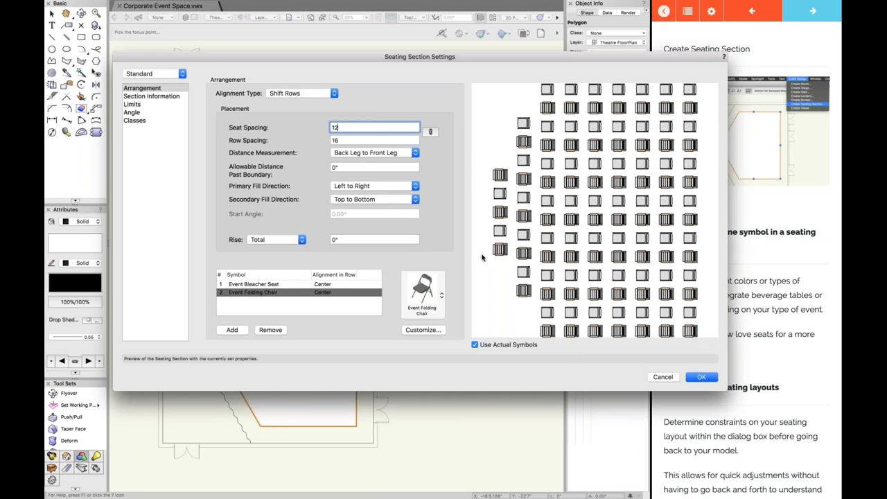
- Add a third symbol row using the Event Wooden Seat
{"action": "left_click", "coordinate": [226, 331]}
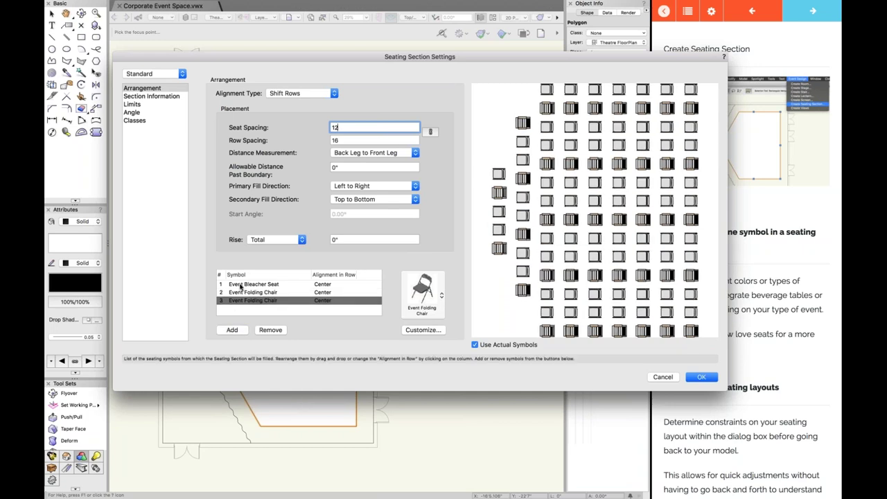
{"action": "left_click", "coordinate": [423, 291]}
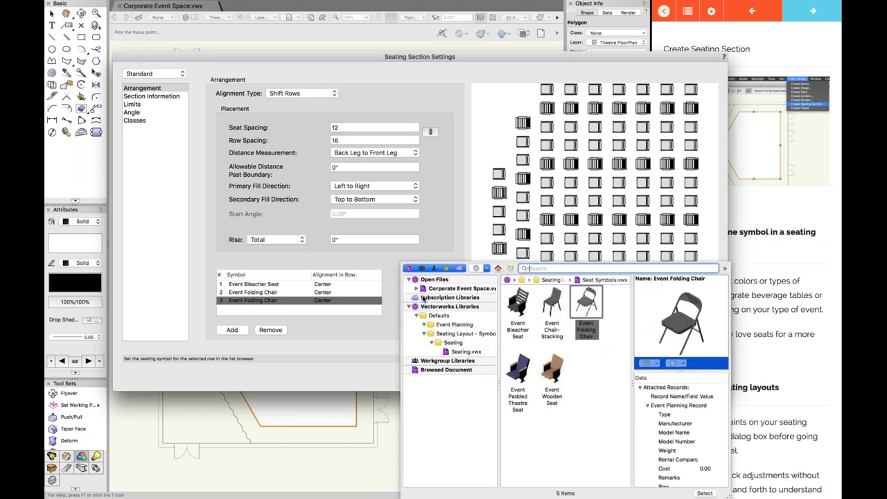
{"action": "left_click", "coordinate": [551, 369]}
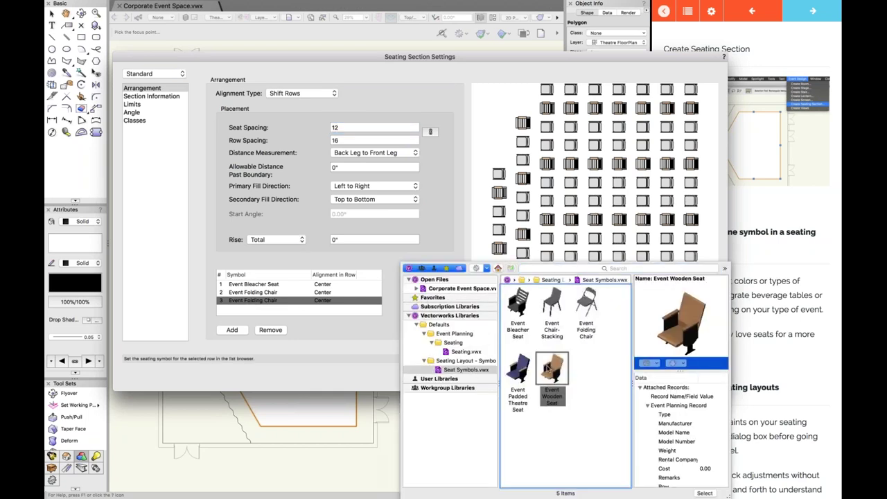
{"action": "left_click", "coordinate": [471, 263]}
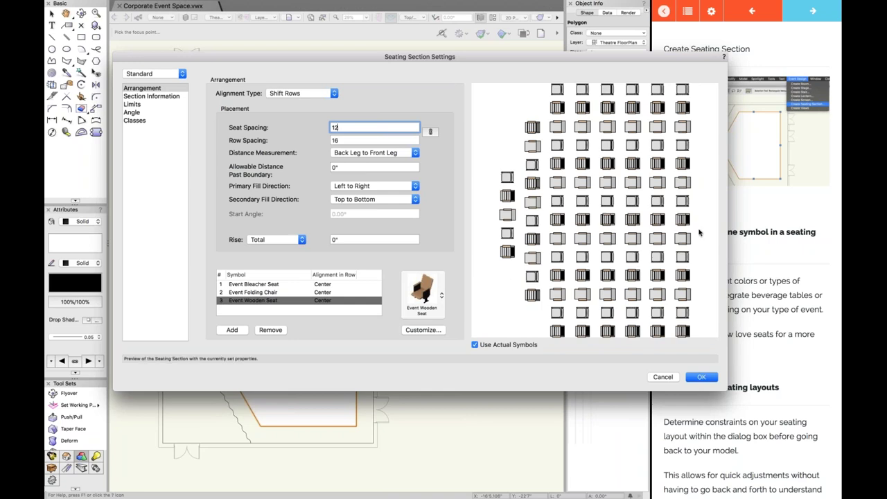
- Turn on Number Seats and Number Rows in Section Information, then view the Limits page
{"action": "left_click", "coordinate": [155, 97]}
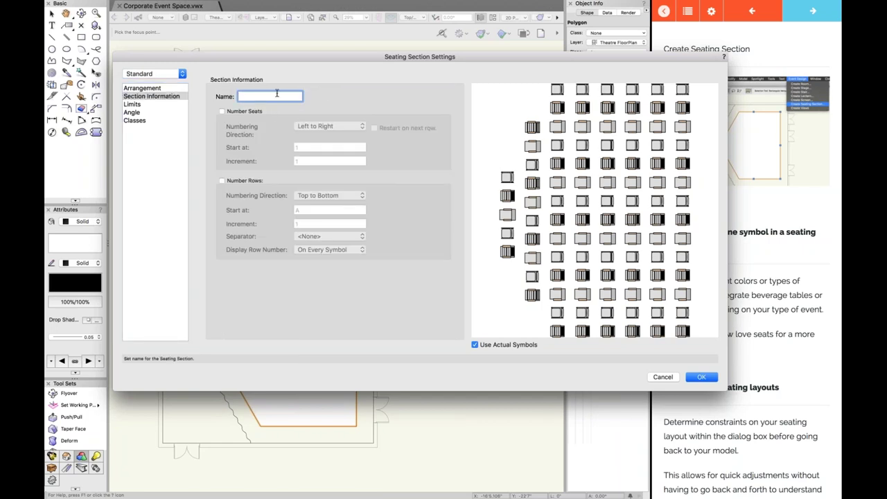
{"action": "left_click", "coordinate": [239, 112]}
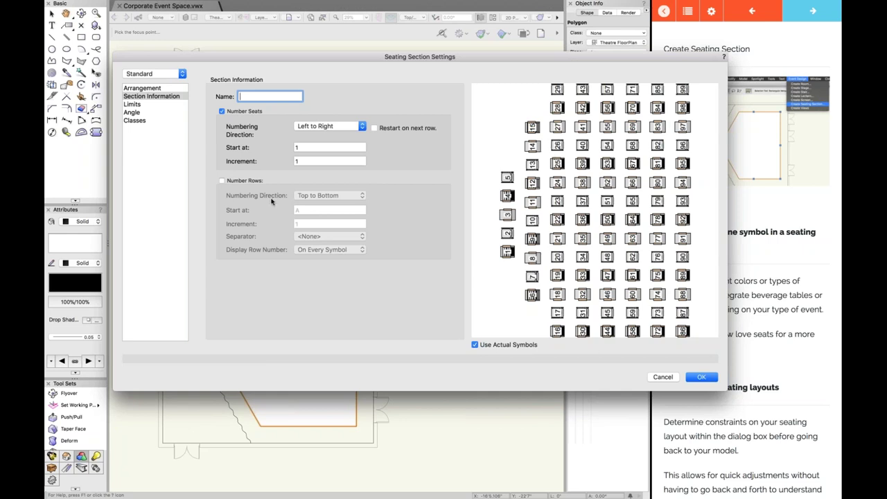
{"action": "left_click", "coordinate": [237, 181]}
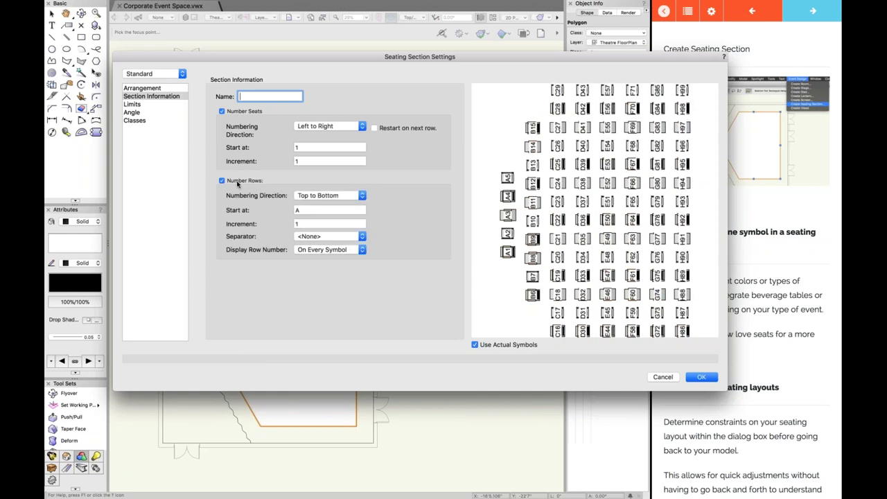
{"action": "left_click", "coordinate": [147, 104]}
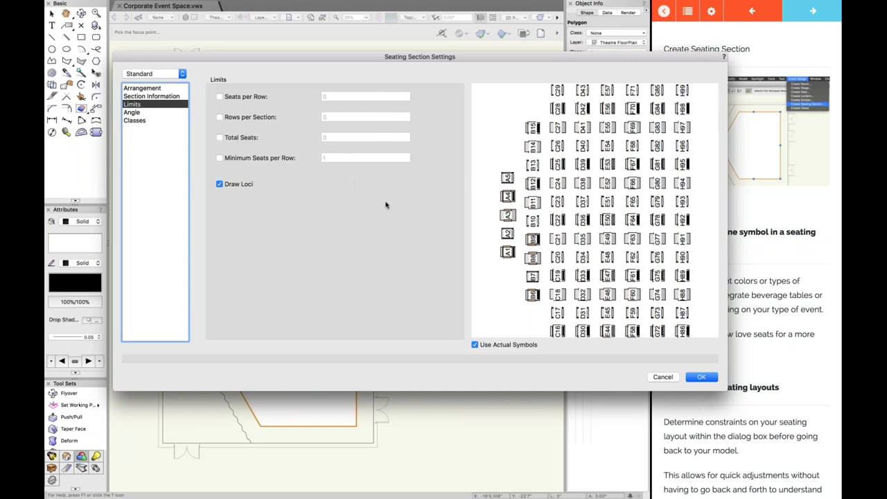
- Try the seats-per-row and rows-per-section limits, then turn both off again
{"action": "left_click", "coordinate": [232, 97]}
{"action": "left_click", "coordinate": [238, 118]}
{"action": "left_click", "coordinate": [221, 117]}
{"action": "left_click", "coordinate": [223, 97]}
- Preview angled seating around 107° with the Angle slider, then return it to 90°
{"action": "left_click", "coordinate": [138, 120]}
{"action": "left_click", "coordinate": [141, 113]}
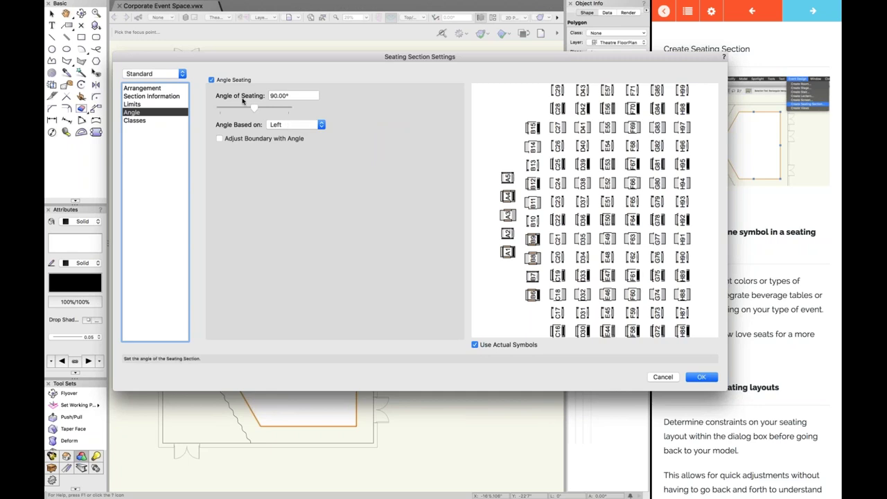
{"action": "left_click_drag", "start_coordinate": [255, 111], "coordinate": [261, 110]}
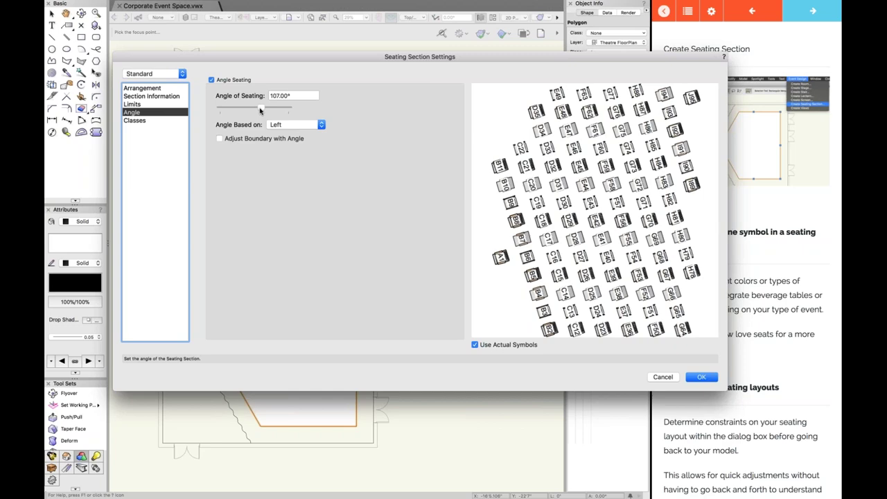
{"action": "left_click_drag", "start_coordinate": [261, 110], "coordinate": [236, 113]}
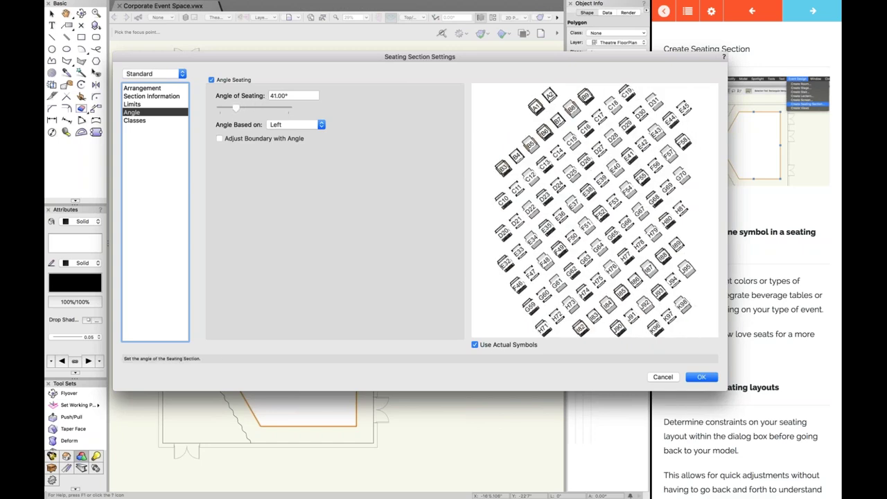
{"action": "left_click_drag", "start_coordinate": [238, 108], "coordinate": [254, 109]}
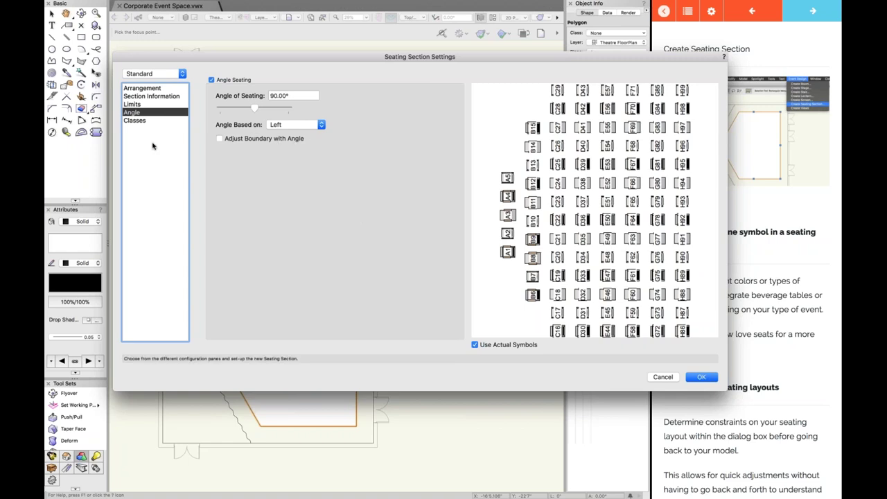
{"action": "left_click", "coordinate": [140, 122]}
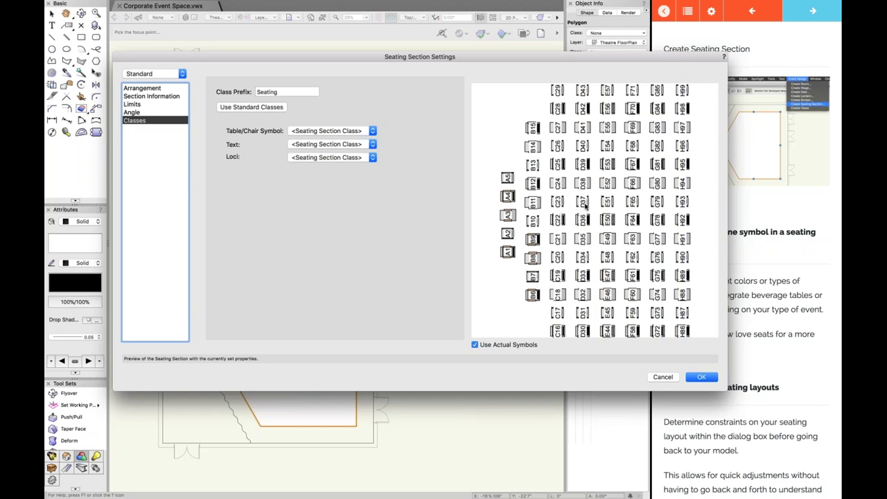
{"action": "left_click", "coordinate": [351, 145]}
{"action": "mouse_move", "coordinate": [360, 369]}
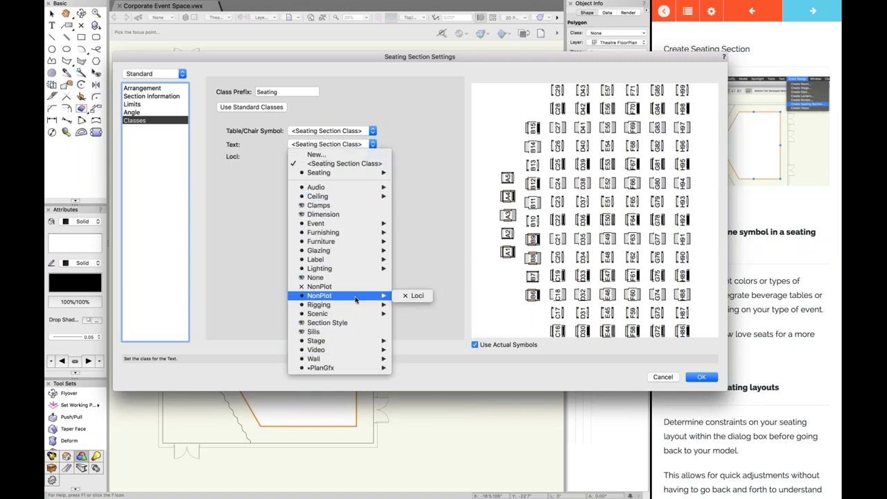
{"action": "left_click", "coordinate": [270, 154]}
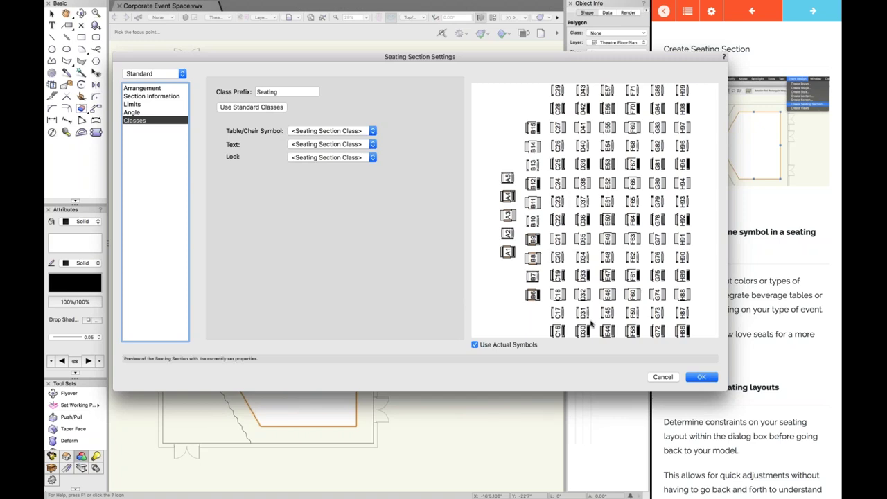
{"action": "left_click", "coordinate": [704, 378]}
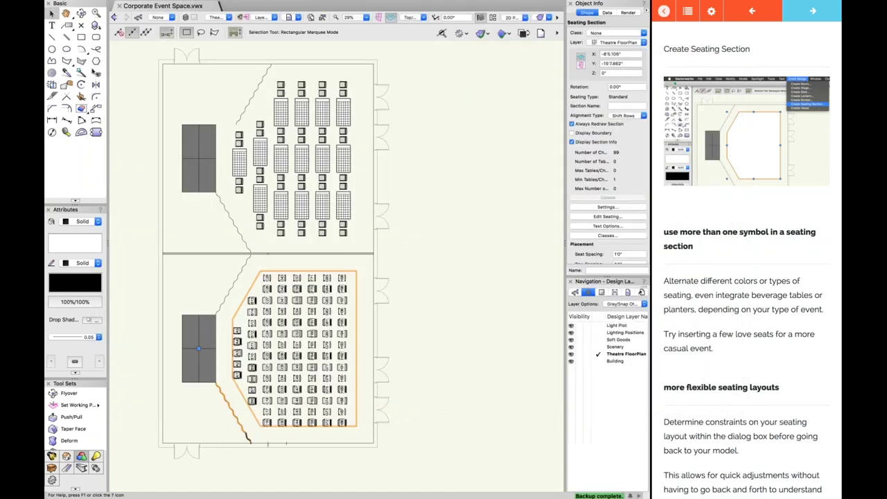
- Zoom in on the placed 99-seat section and fly over it to view it in 3D
{"action": "scroll", "coordinate": [244, 432], "scroll_direction": "up", "scroll_amount": 2}
{"action": "scroll", "coordinate": [243, 432], "scroll_direction": "up", "scroll_amount": 1}
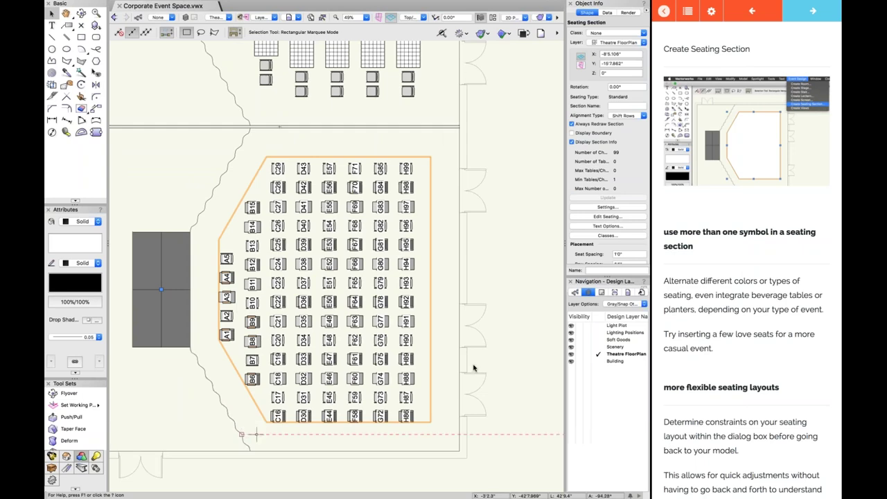
{"action": "key", "text": "shift+c"}
{"action": "left_click_drag", "start_coordinate": [443, 337], "coordinate": [322, 211]}
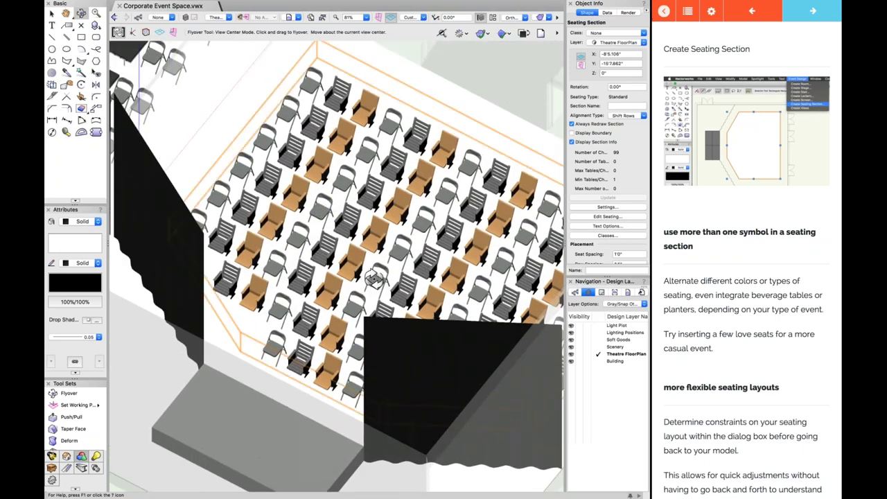
{"action": "left_click_drag", "start_coordinate": [374, 277], "coordinate": [809, 11]}
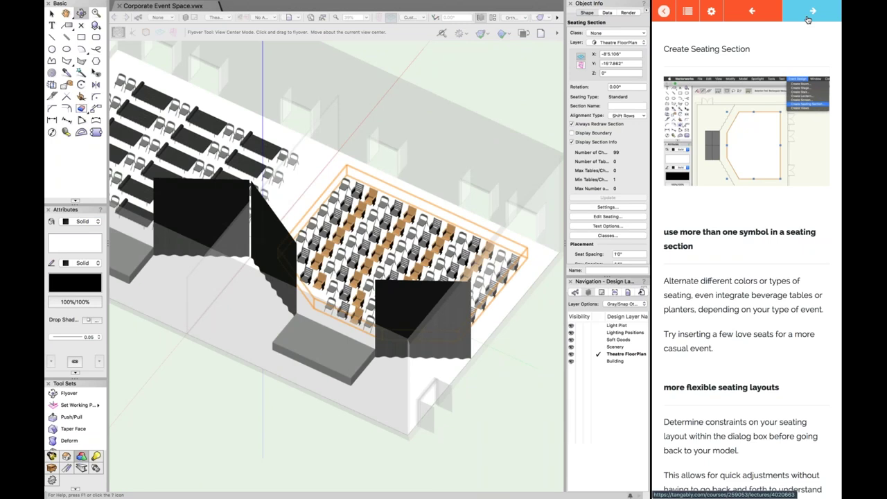
- Move the side notes forward to the What's Next? page and scroll through its recap
{"action": "left_click", "coordinate": [809, 13]}
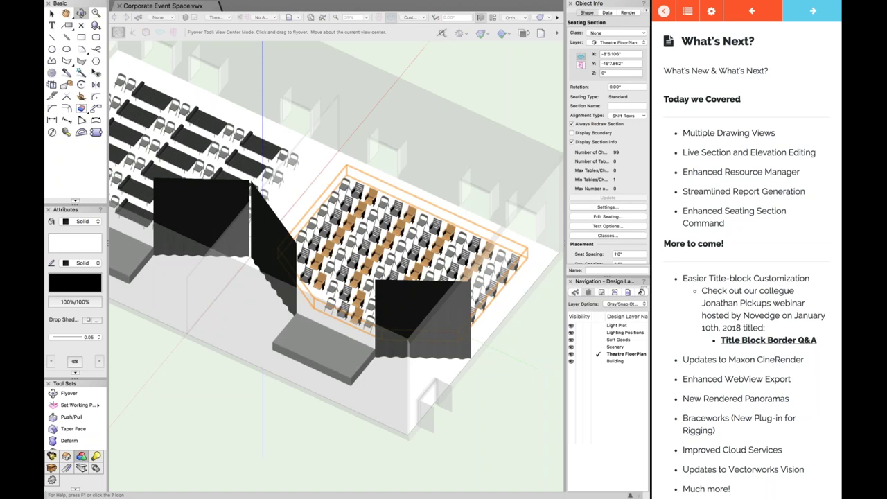
{"action": "scroll", "coordinate": [752, 249], "scroll_direction": "down", "scroll_amount": 2}
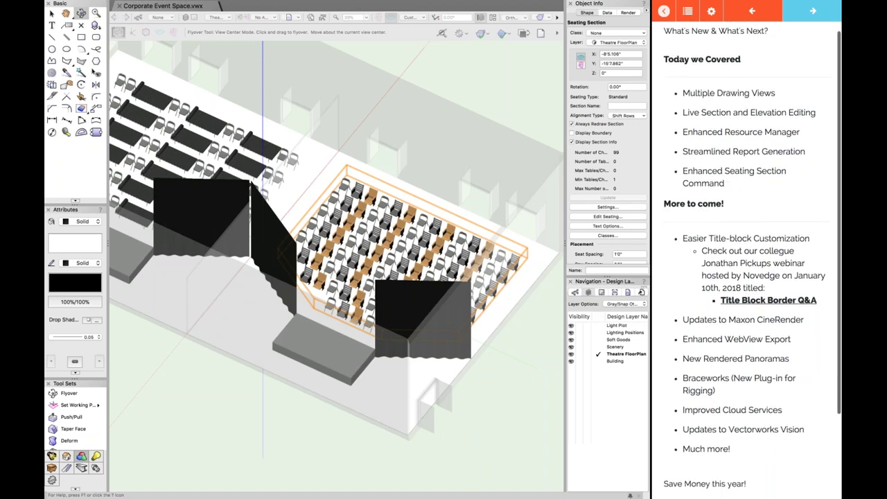
{"action": "scroll", "coordinate": [751, 258], "scroll_direction": "down", "scroll_amount": 1}
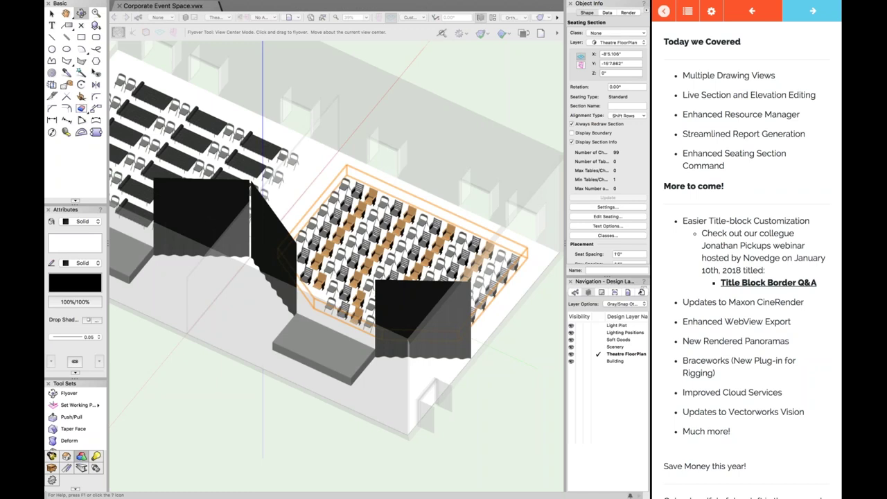
{"action": "scroll", "coordinate": [751, 253], "scroll_direction": "up", "scroll_amount": 1}
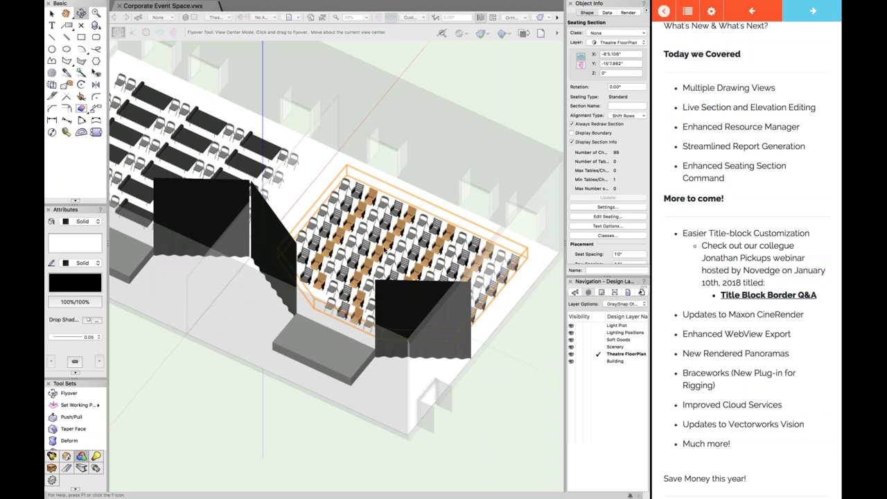
- Review the seating settings' Event Folding Chair and Event Wooden Seat symbols, keeping Shift Rows alignment
{"action": "left_click", "coordinate": [450, 298]}
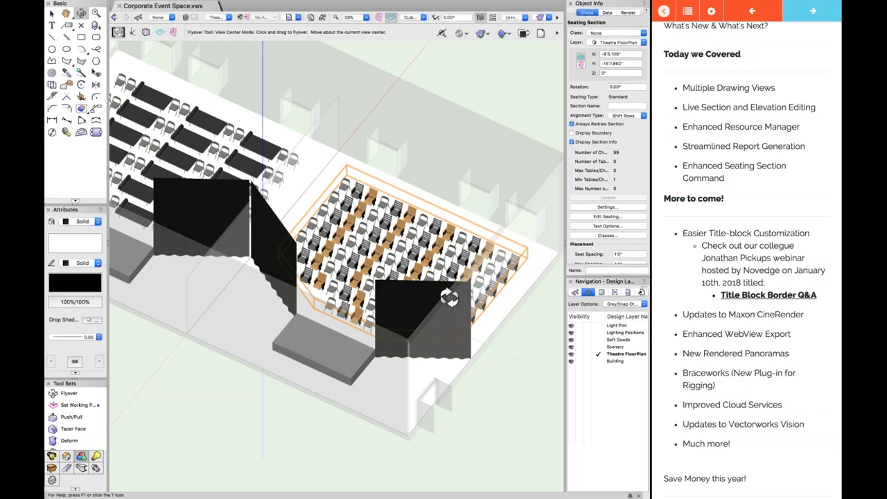
{"action": "left_click", "coordinate": [606, 207]}
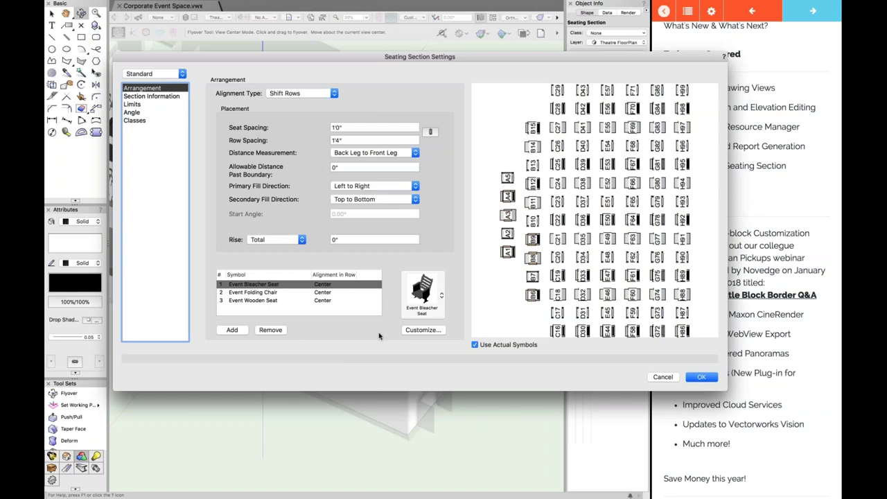
{"action": "left_click", "coordinate": [333, 295]}
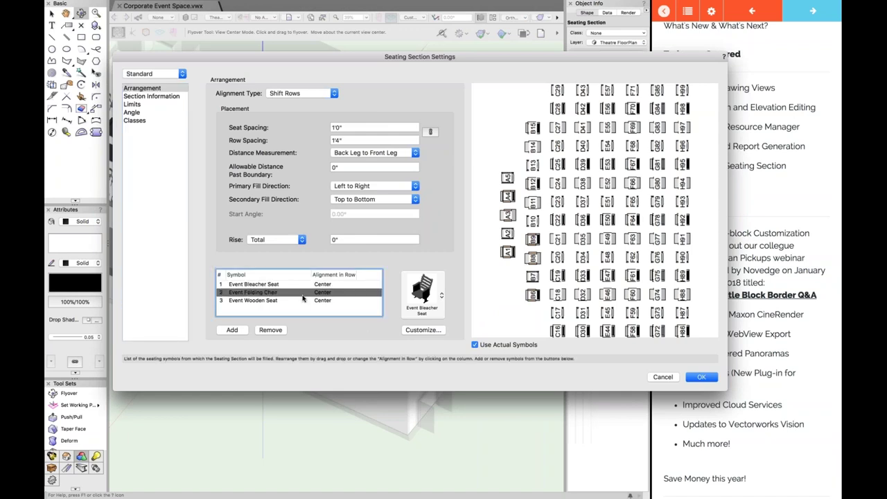
{"action": "left_click", "coordinate": [271, 301]}
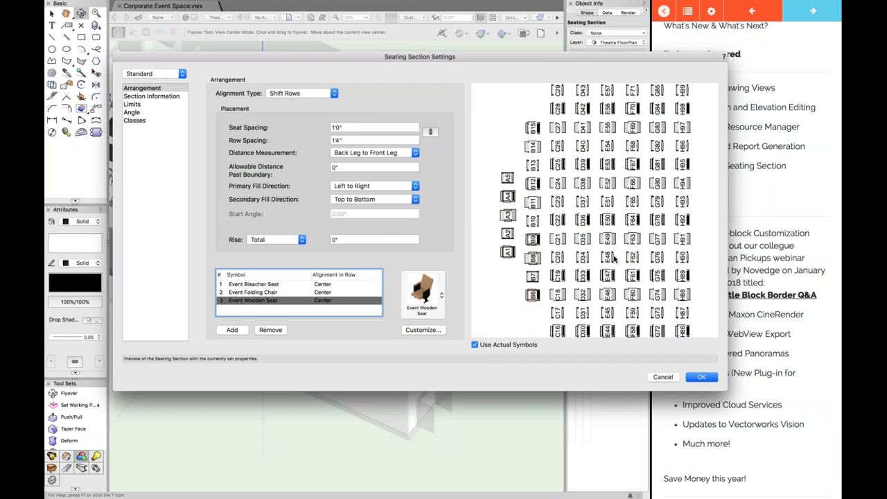
{"action": "left_click", "coordinate": [325, 92]}
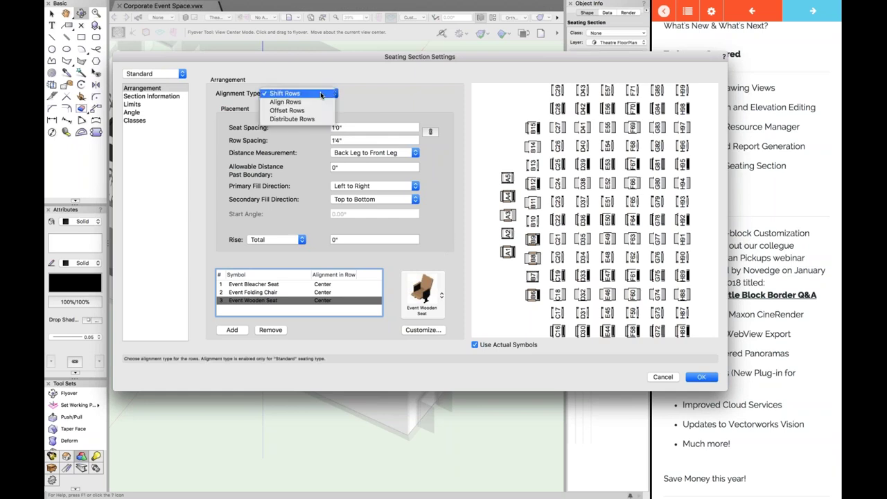
{"action": "left_click", "coordinate": [361, 96]}
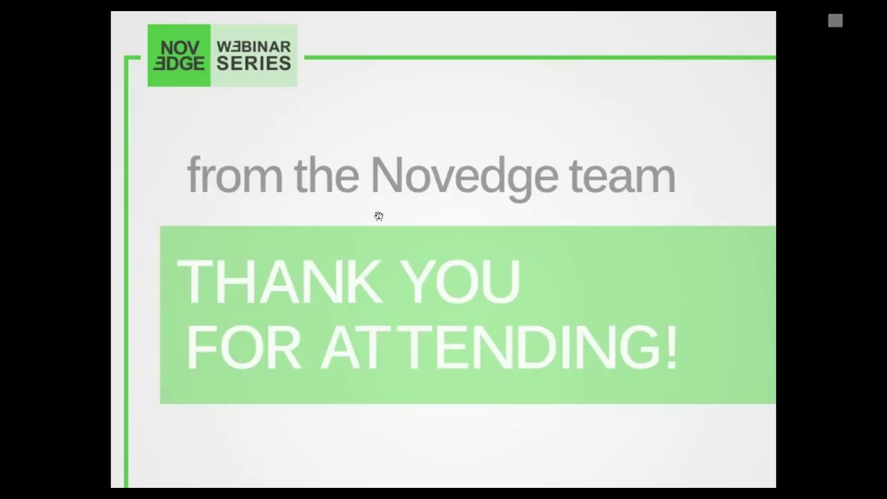
- Advance past the product slide to the V-Ray 3.6 and VR Scans webinar announcement
{"action": "left_click", "coordinate": [379, 216]}
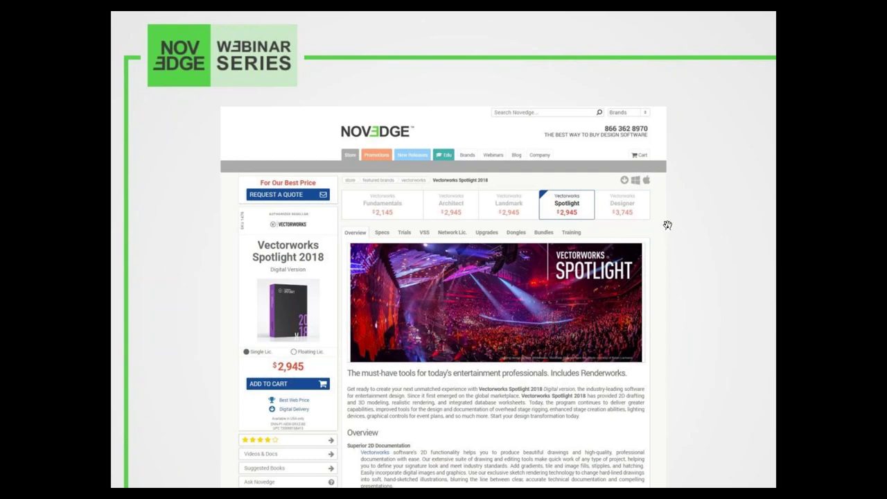
{"action": "key", "text": "Right"}
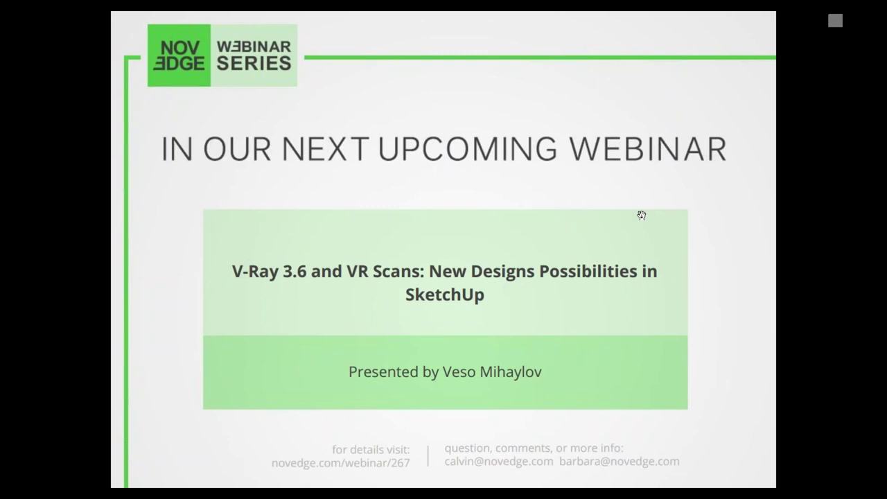